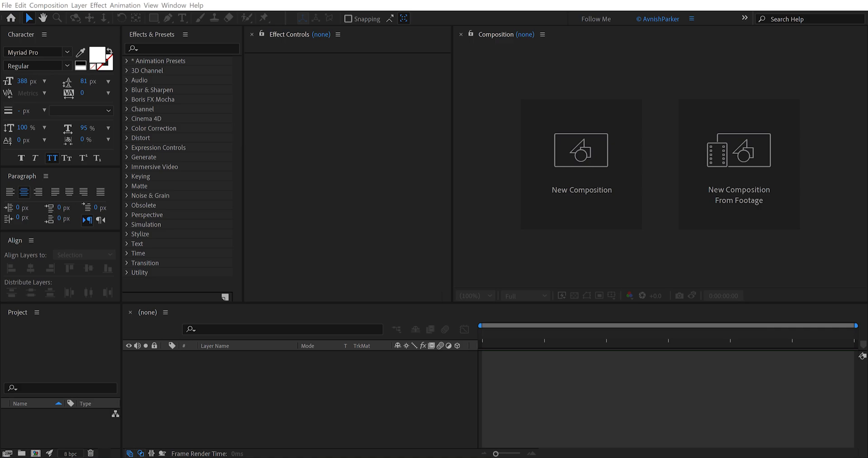
# - Create a new composition named Liquid_Logo_Animation at 1920 × 1080 px, 30 fps and 10 seconds long
pyautogui.click(563, 217)
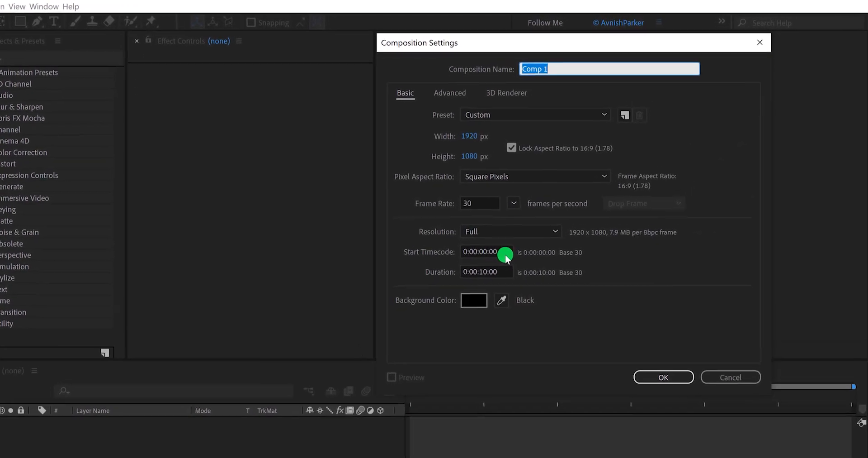
pyautogui.write('Liquid_Logo_Animation')
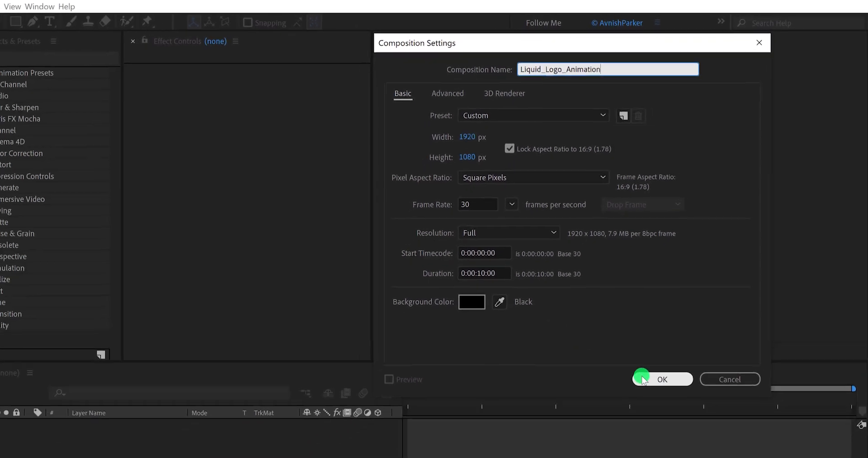
pyautogui.click(642, 378)
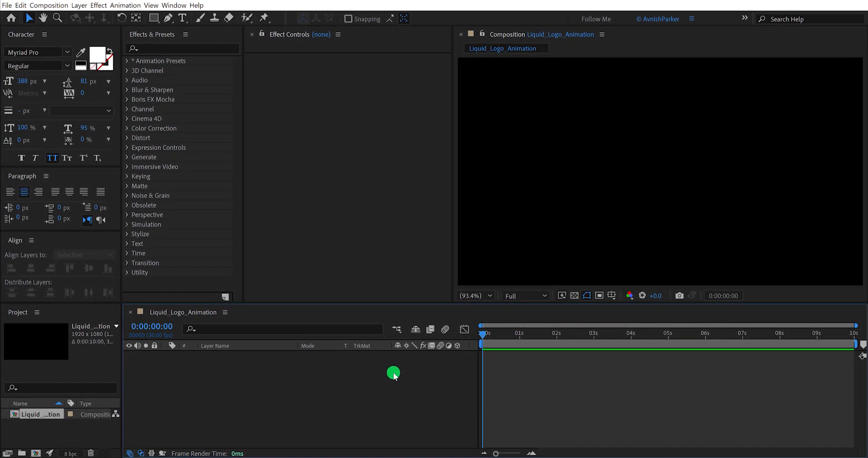
# - Add a solid layer named Background in the near-white colour F5F1F9
pyautogui.rightClick(358, 372)
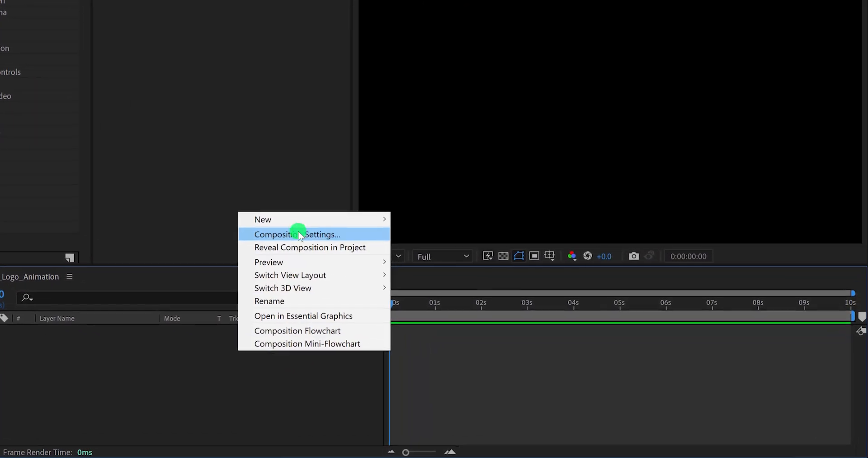
pyautogui.moveTo(303, 220)
pyautogui.click(417, 250)
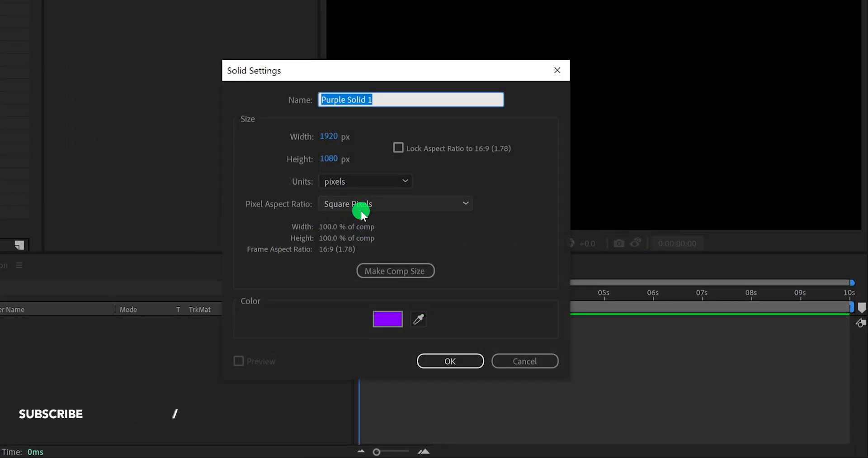
pyautogui.write('Background')
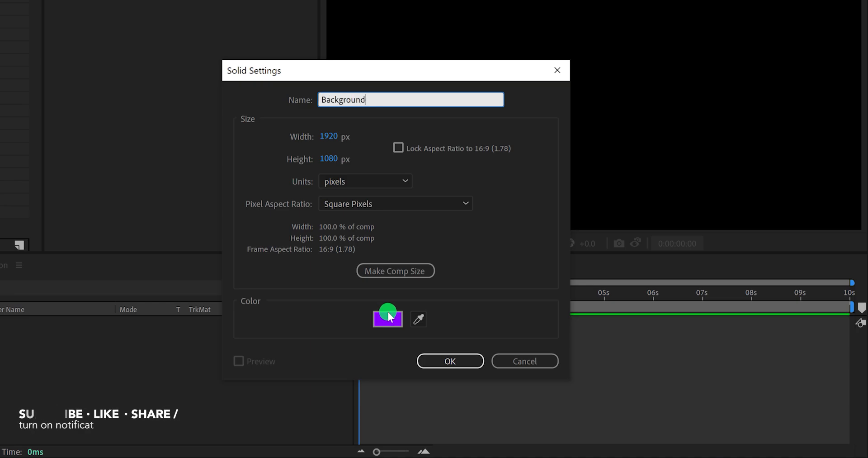
pyautogui.click(388, 312)
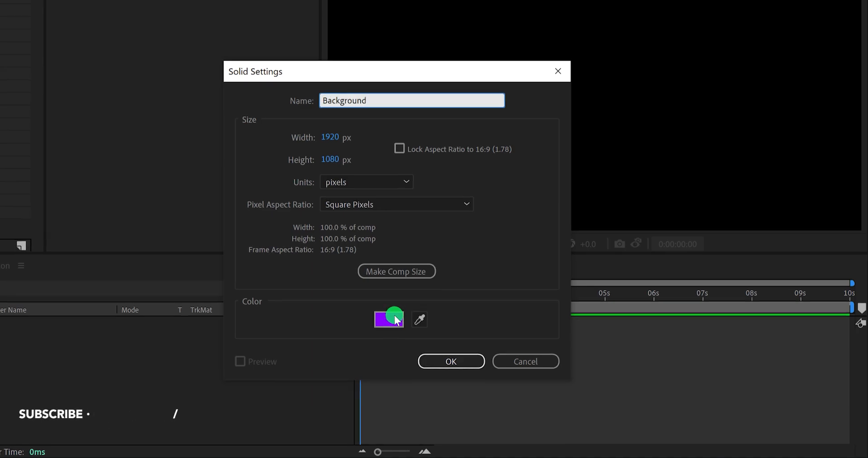
pyautogui.moveTo(291, 23); pyautogui.dragTo(245, 3)
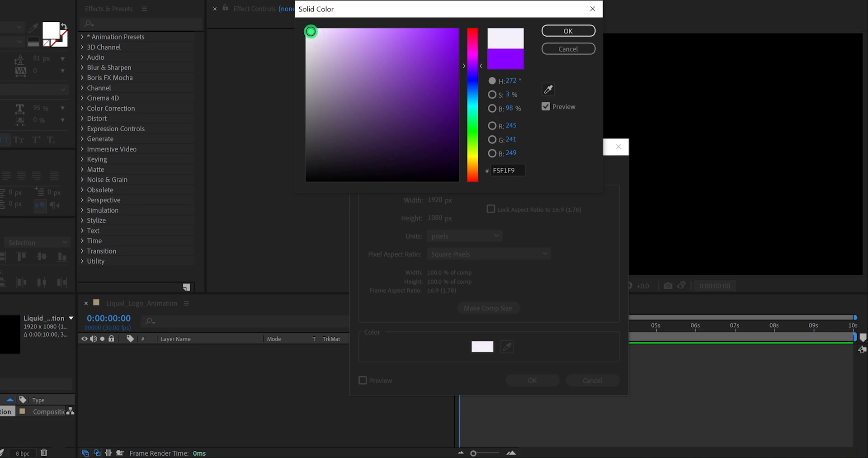
pyautogui.click(568, 31)
pyautogui.click(533, 380)
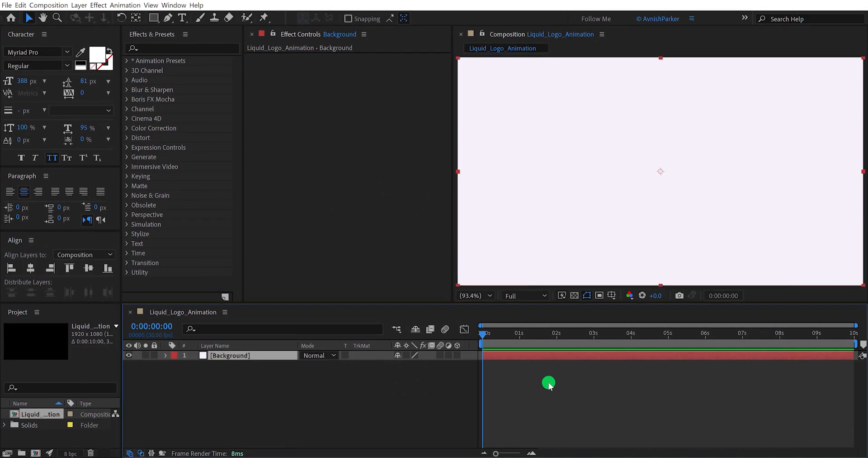
# - Deselect the background and set up the Pen tool with fill None and a Solid Color stroke
pyautogui.click(403, 372)
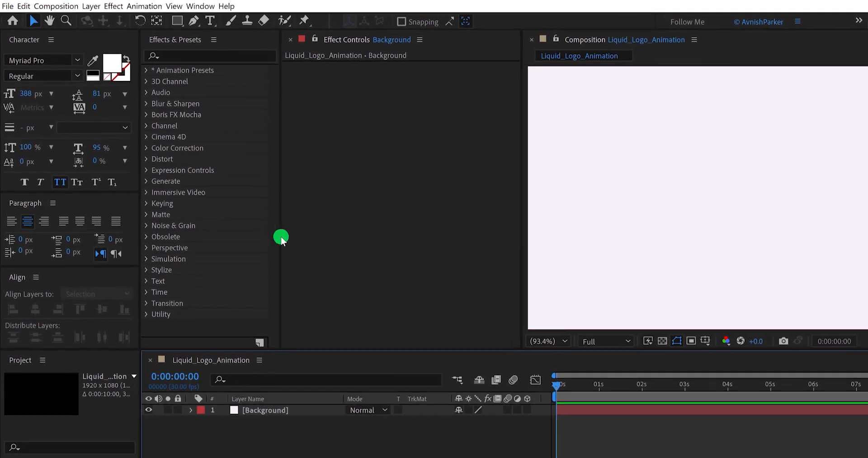
pyautogui.click(222, 24)
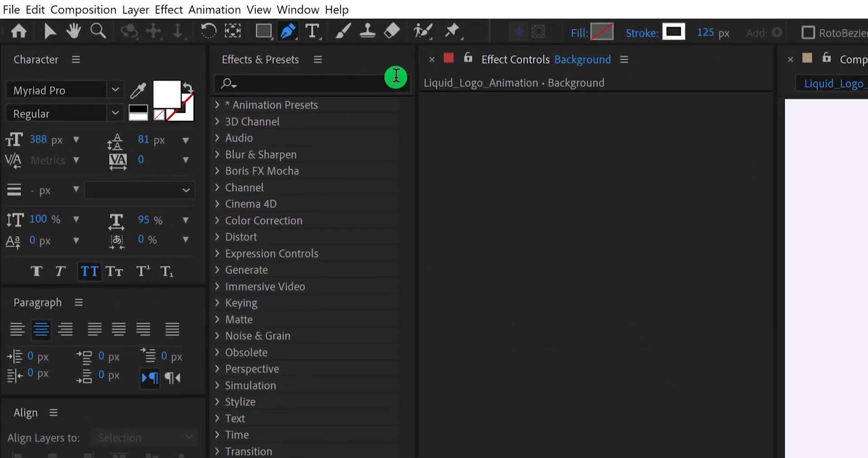
pyautogui.click(580, 34)
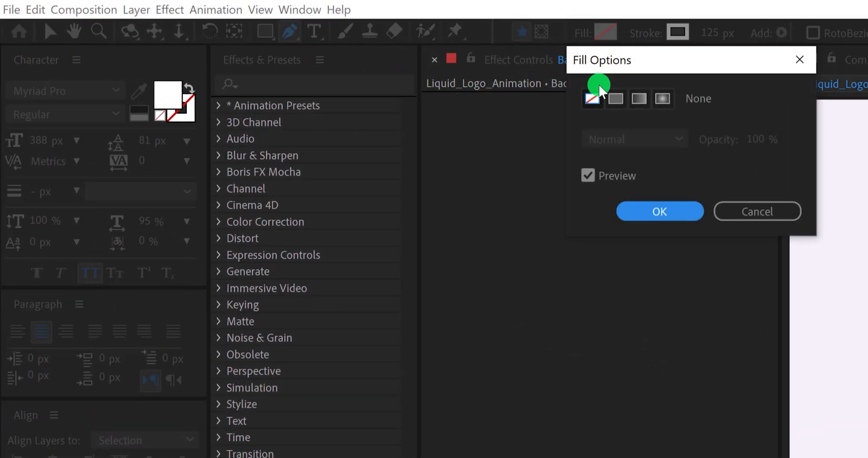
pyautogui.click(647, 208)
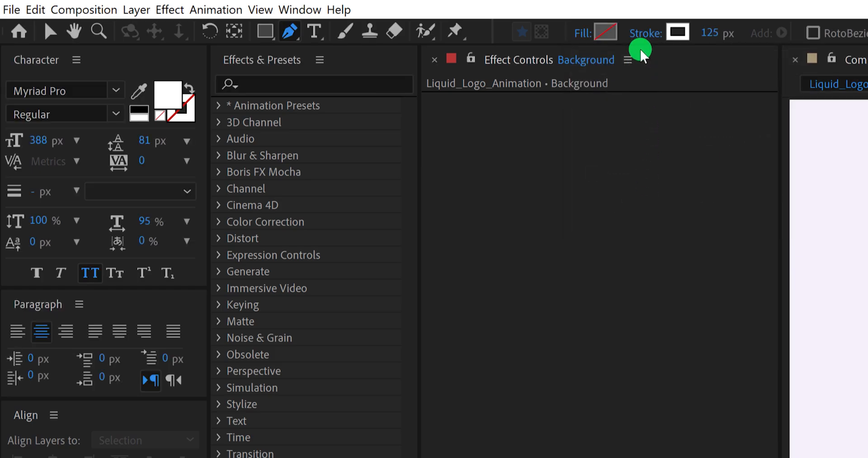
pyautogui.click(642, 37)
pyautogui.click(618, 97)
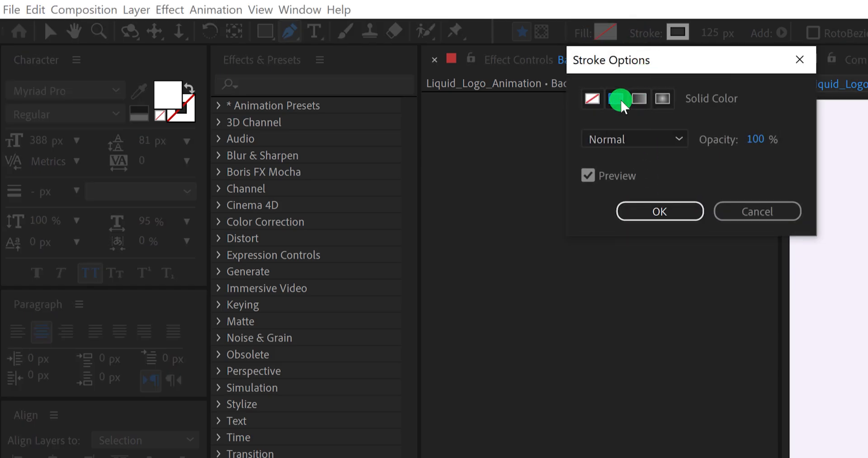
pyautogui.click(655, 208)
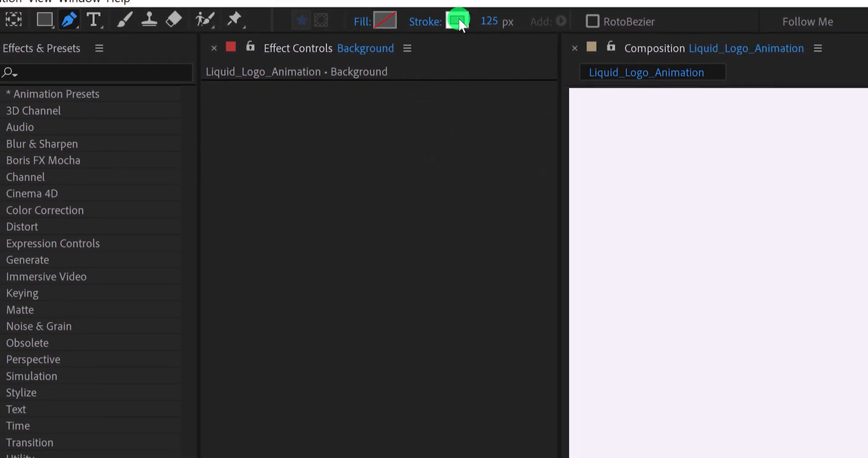
# - Set the shape stroke colour to the bright pink F90469
pyautogui.click(670, 31)
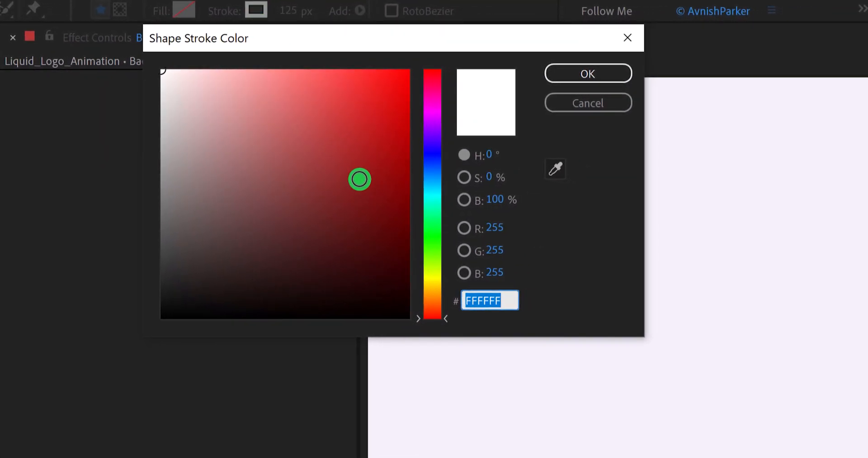
pyautogui.moveTo(433, 129); pyautogui.dragTo(431, 88)
pyautogui.click(398, 95)
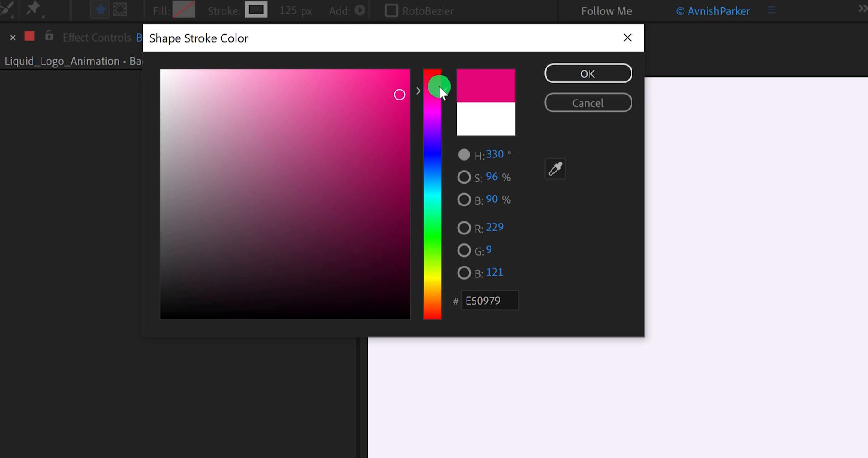
pyautogui.moveTo(438, 87); pyautogui.dragTo(408, 79)
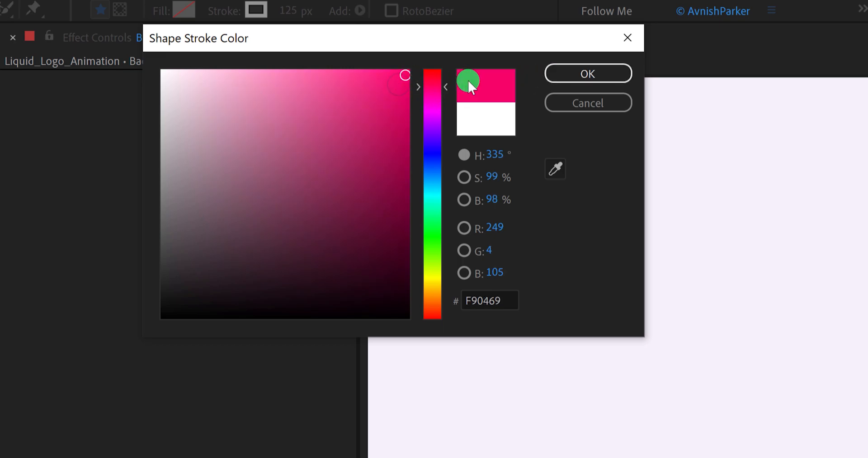
pyautogui.click(554, 78)
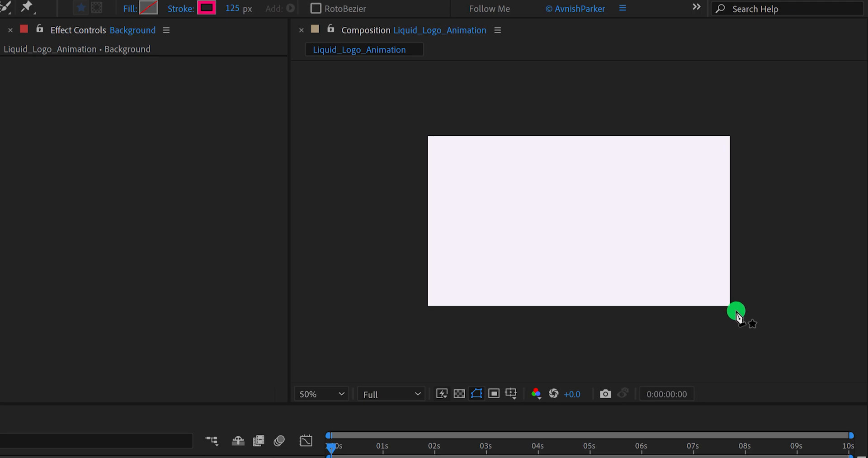
# - Draw an open Pen path from outside the frame's lower-right corner, looping around the middle, and out past its upper-left corner
pyautogui.moveTo(740, 316)
pyautogui.mouseDown()
pyautogui.moveTo(596, 245)
pyautogui.moveTo(551, 192)
pyautogui.moveTo(586, 174)
pyautogui.moveTo(606, 205)
pyautogui.moveTo(587, 233)
pyautogui.moveTo(413, 181)
pyautogui.mouseUp()
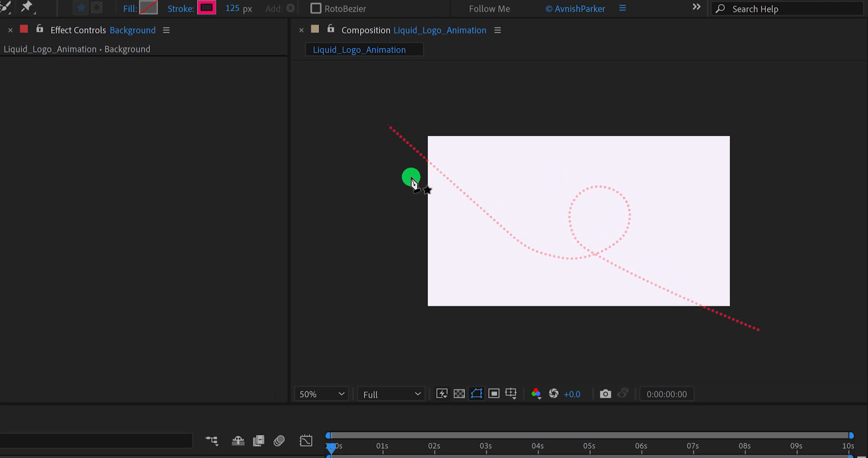
pyautogui.click(808, 356)
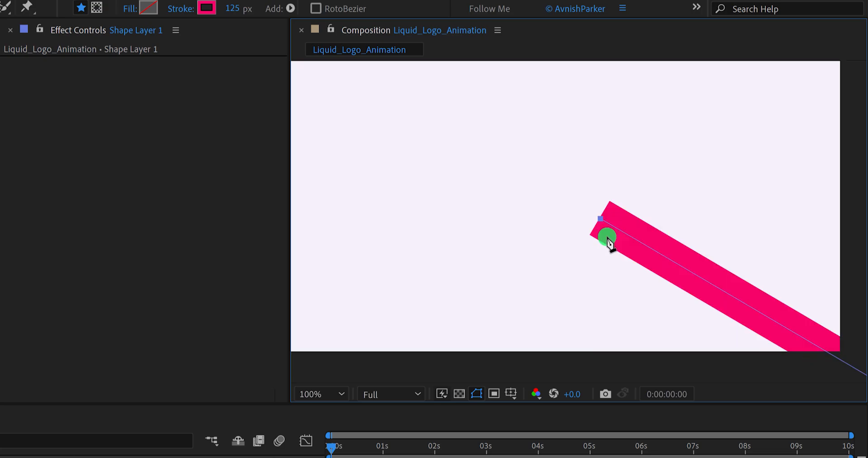
pyautogui.scroll(-1, 593, 223)
pyautogui.moveTo(582, 211); pyautogui.dragTo(568, 215)
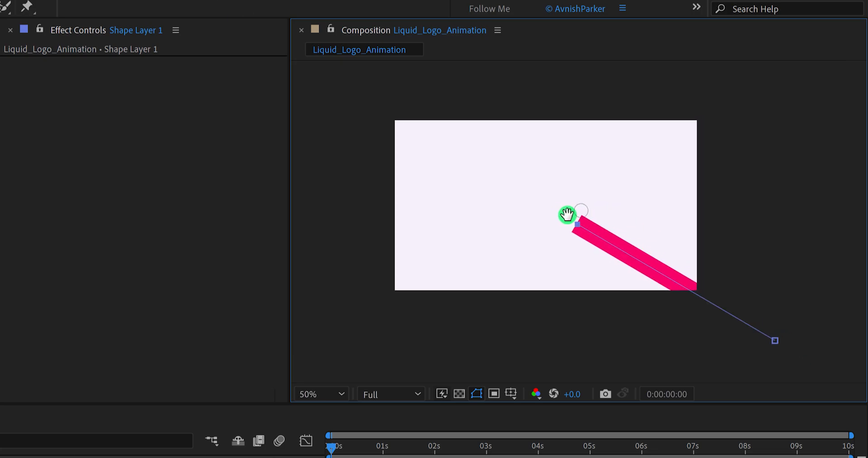
pyautogui.moveTo(522, 201); pyautogui.dragTo(521, 178)
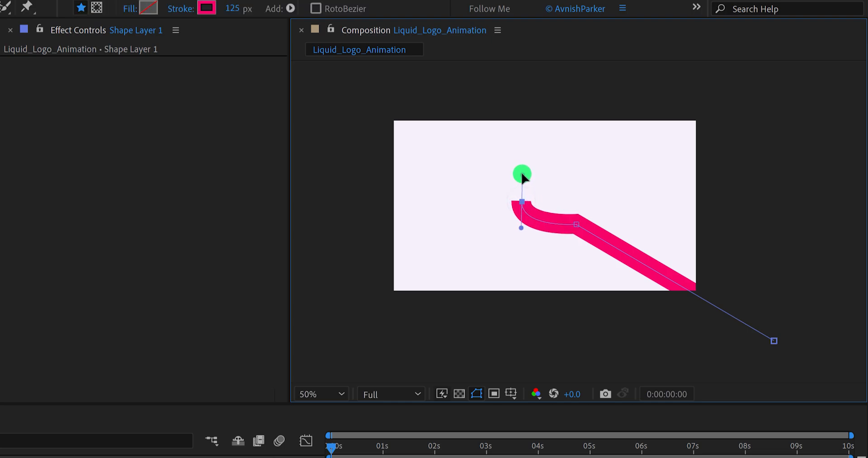
pyautogui.moveTo(584, 166); pyautogui.dragTo(604, 180)
pyautogui.moveTo(609, 211); pyautogui.dragTo(600, 226)
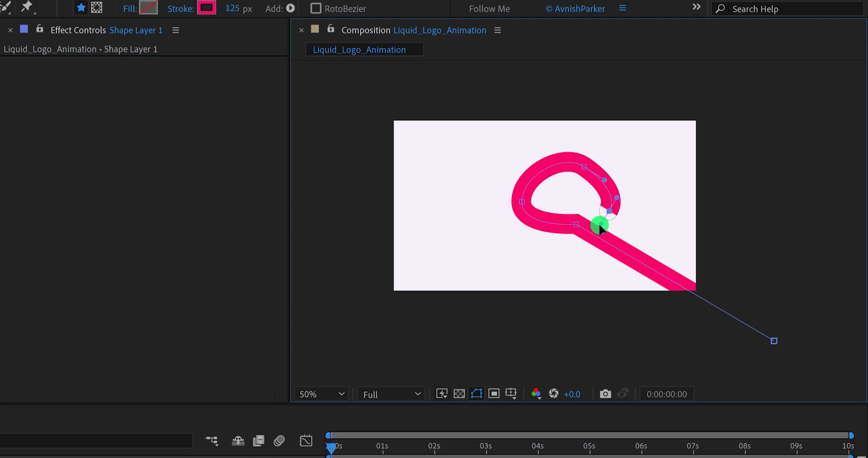
pyautogui.moveTo(516, 247); pyautogui.dragTo(480, 239)
pyautogui.moveTo(447, 204); pyautogui.dragTo(425, 179)
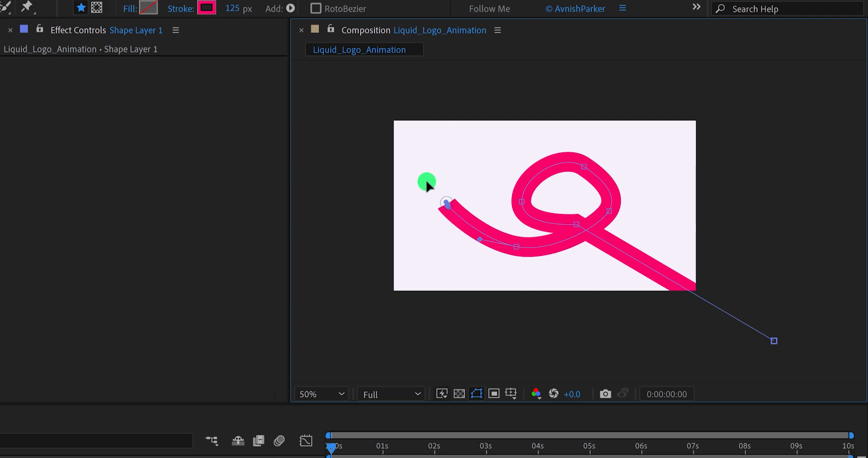
pyautogui.click(352, 65)
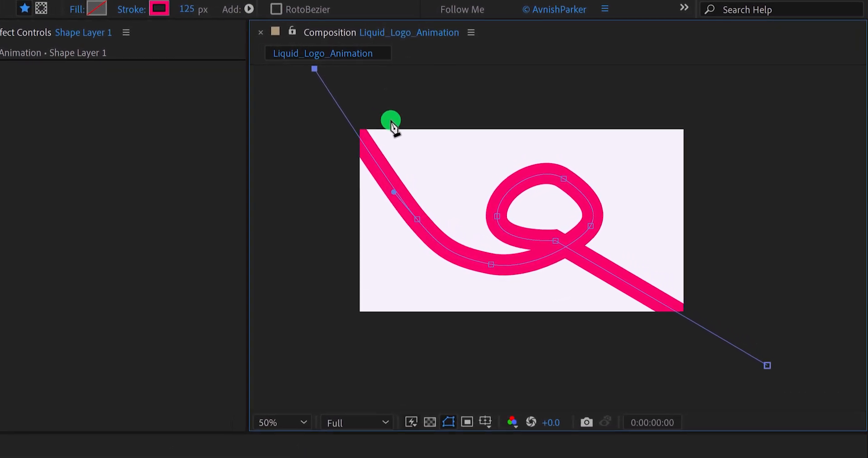
# - With the Selection tool, move the anchor point where the path crosses itself down and left to smooth the loop's entry
pyautogui.press('v')
pyautogui.click(555, 238)
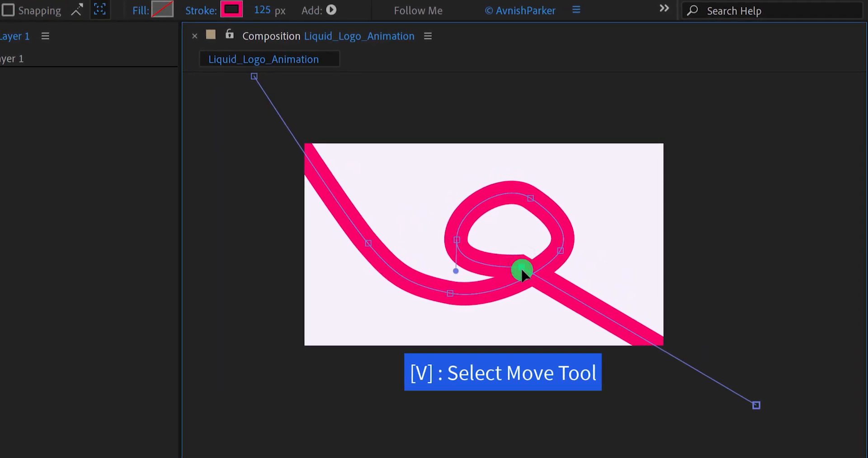
pyautogui.scroll(2, 521, 262)
pyautogui.moveTo(516, 270); pyautogui.dragTo(498, 295)
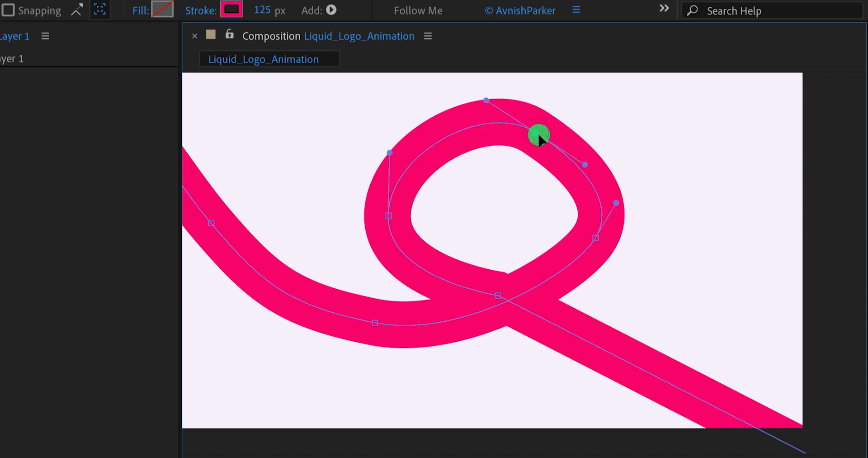
# - Reposition the loop's upper-right anchor point up and left and adjust its handle to round the loop's top
pyautogui.moveTo(540, 134); pyautogui.dragTo(469, 81)
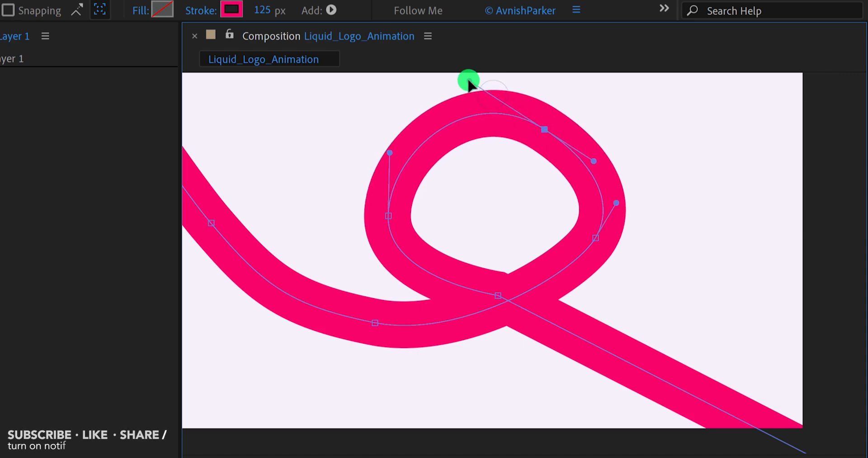
pyautogui.moveTo(493, 176); pyautogui.dragTo(493, 219)
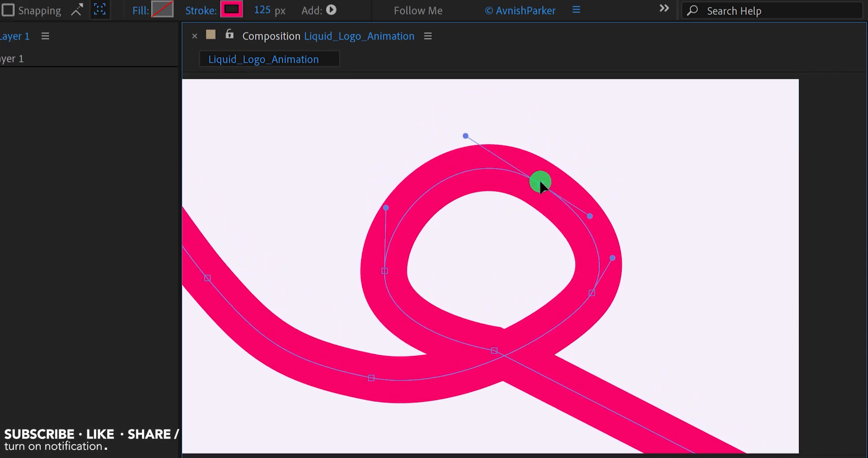
pyautogui.moveTo(539, 180); pyautogui.dragTo(528, 171)
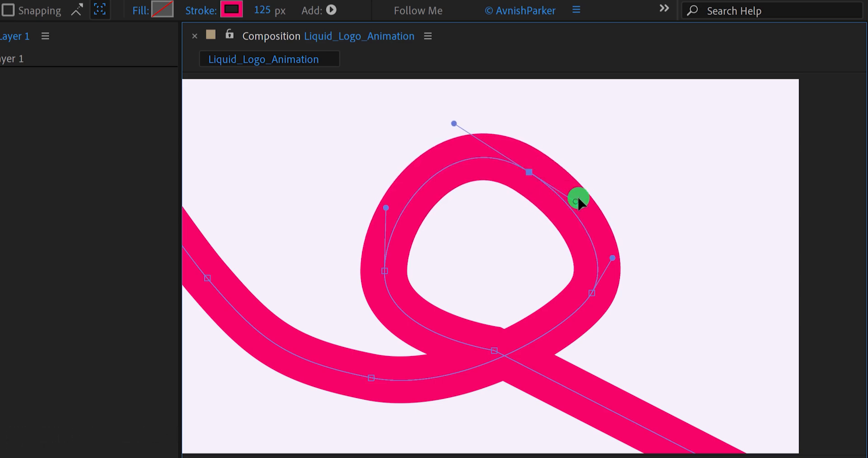
pyautogui.moveTo(578, 198); pyautogui.dragTo(583, 190)
# - Reposition the loop's right, left and crossing anchor points and adjust the curve handles for a rounder loop
pyautogui.moveTo(599, 286); pyautogui.dragTo(581, 305)
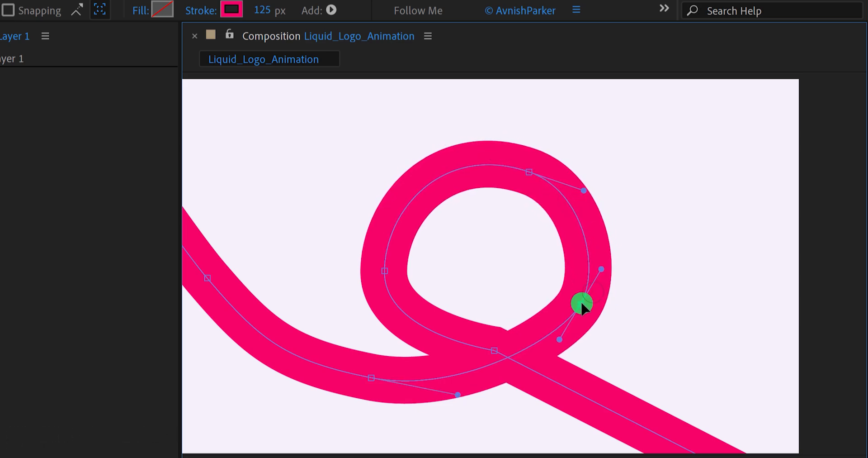
pyautogui.moveTo(385, 270); pyautogui.dragTo(399, 262)
pyautogui.moveTo(445, 143); pyautogui.dragTo(452, 143)
pyautogui.moveTo(486, 335); pyautogui.dragTo(495, 306)
pyautogui.moveTo(388, 277); pyautogui.dragTo(471, 291)
pyautogui.moveTo(592, 232); pyautogui.dragTo(486, 242)
pyautogui.moveTo(560, 276); pyautogui.dragTo(557, 274)
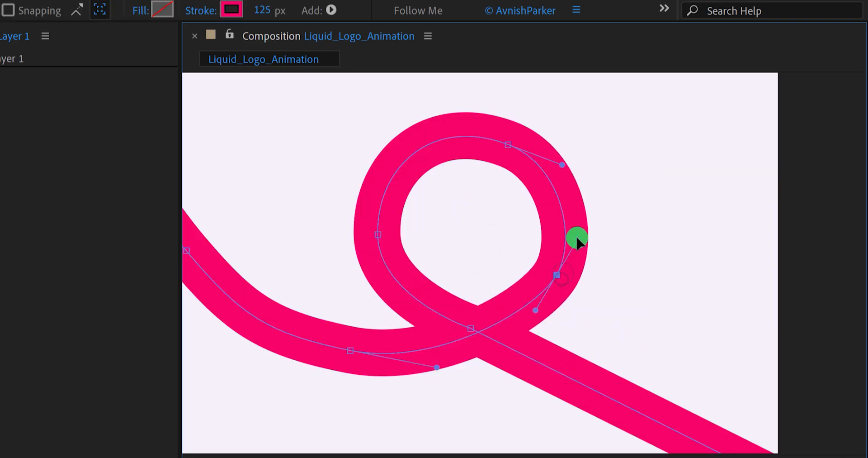
# - Refine the curve handles of the loop's right, left and upper-right anchor points to even out its round shape
pyautogui.moveTo(577, 237); pyautogui.dragTo(585, 224)
pyautogui.click(378, 235)
pyautogui.moveTo(381, 297); pyautogui.dragTo(385, 304)
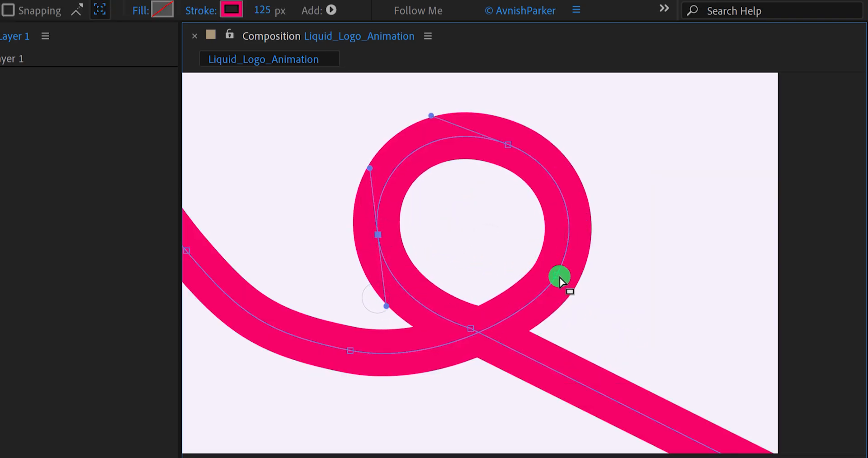
pyautogui.click(559, 276)
pyautogui.moveTo(586, 223); pyautogui.dragTo(586, 210)
pyautogui.moveTo(511, 145); pyautogui.dragTo(511, 139)
pyautogui.click(557, 275)
pyautogui.moveTo(542, 309); pyautogui.dragTo(538, 312)
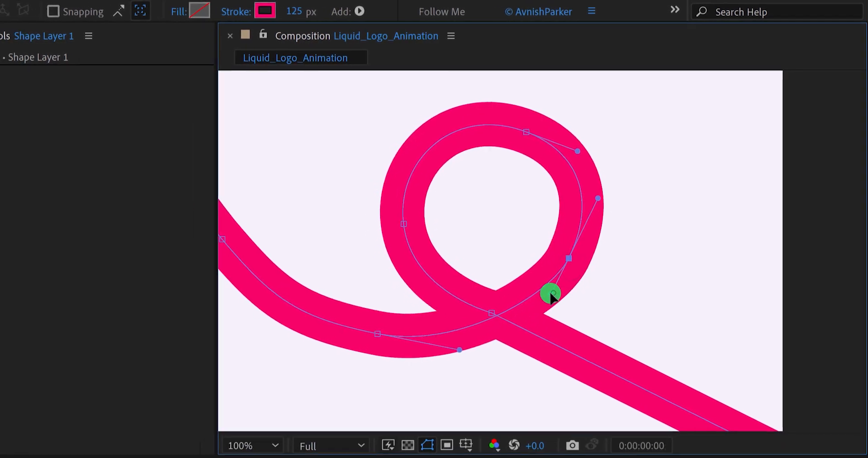
pyautogui.moveTo(586, 211); pyautogui.dragTo(584, 217)
pyautogui.scroll(-1, 504, 273)
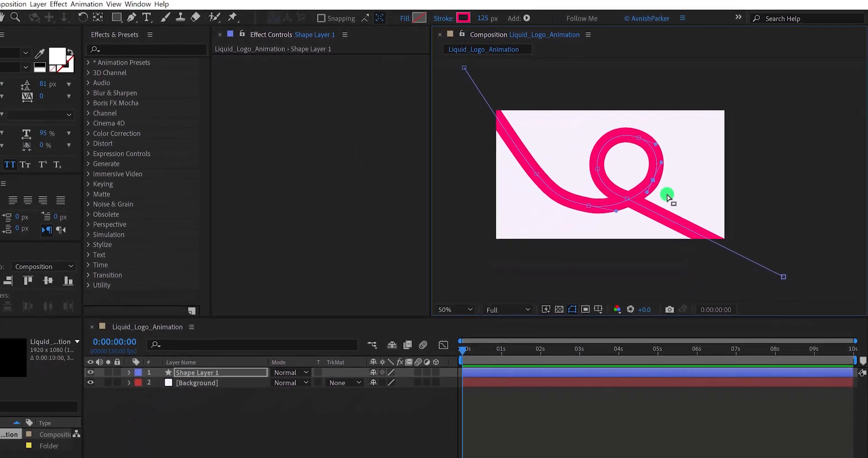
pyautogui.click(492, 290)
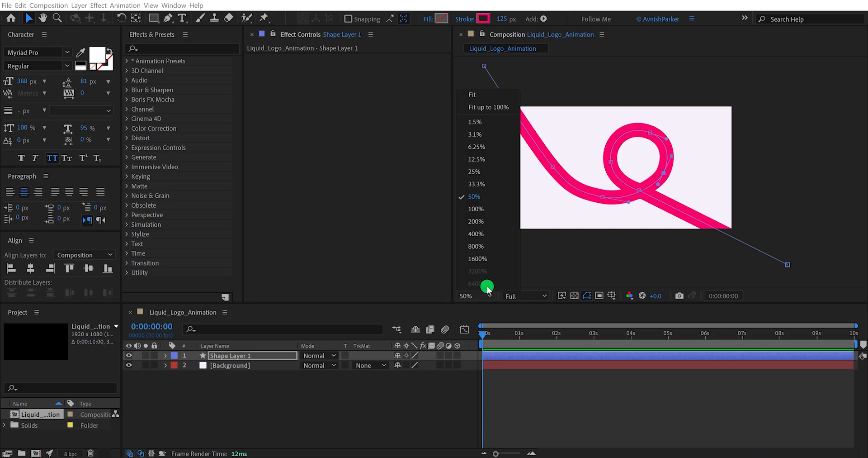
pyautogui.click(492, 107)
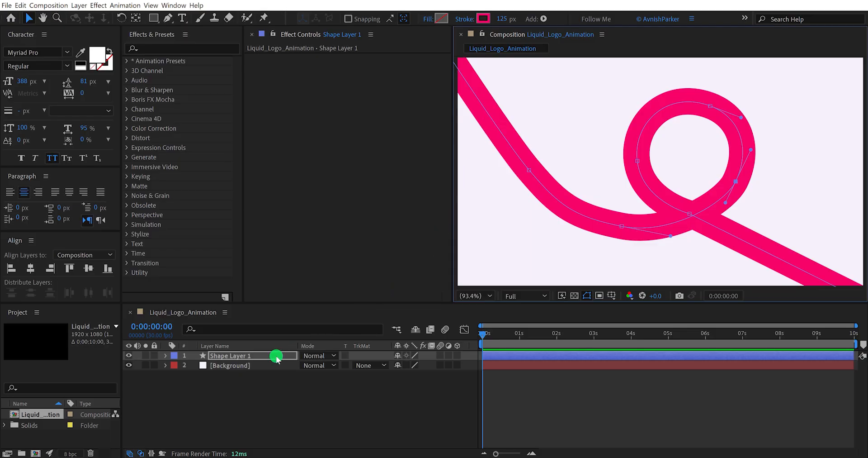
# - Rename the pink stroke's shape layer to Line_01
pyautogui.click(230, 356)
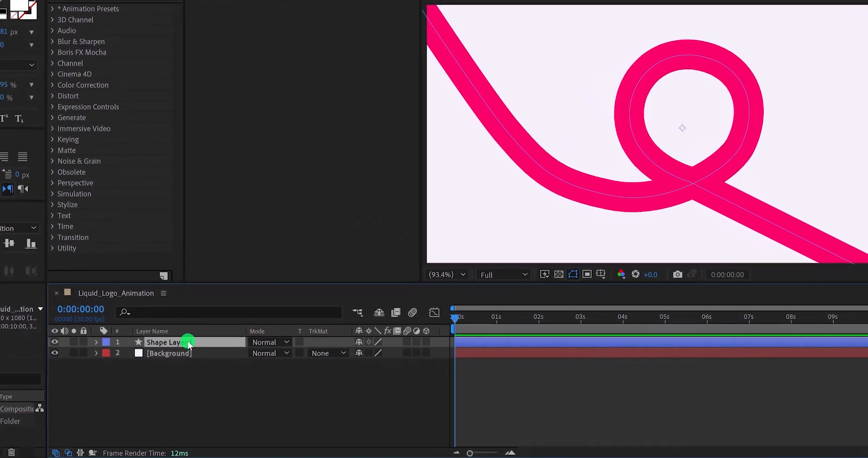
pyautogui.press('Return')
pyautogui.write('L')
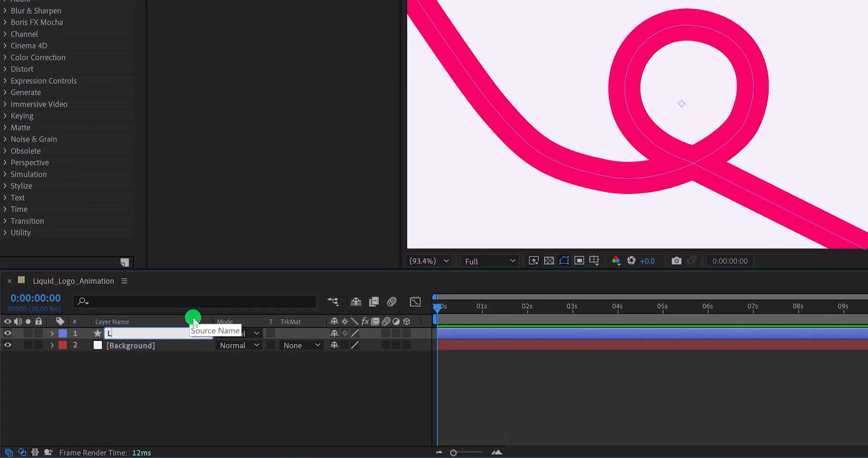
pyautogui.write('ine_01')
pyautogui.press('Return')
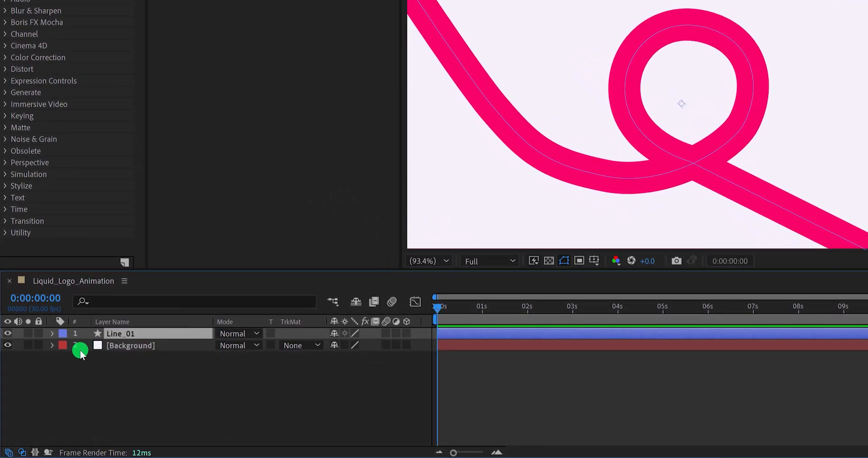
# - Add Trim Paths to Line_01, with End at 10% and Offset at 64°
pyautogui.click(53, 334)
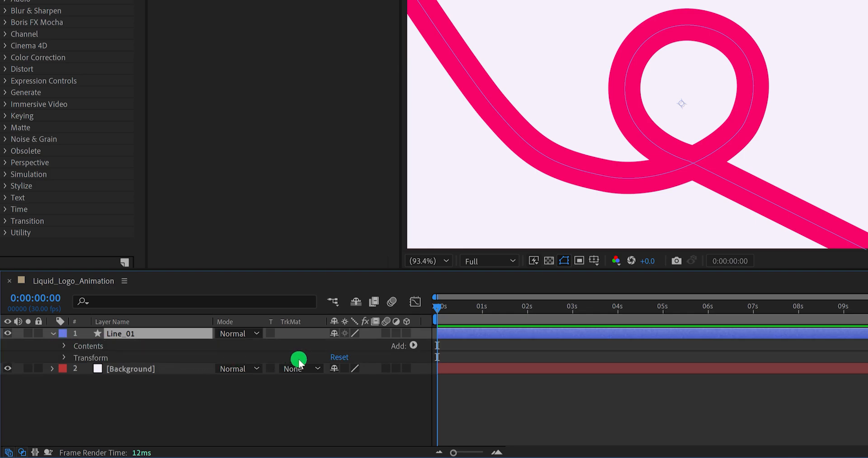
pyautogui.click(413, 346)
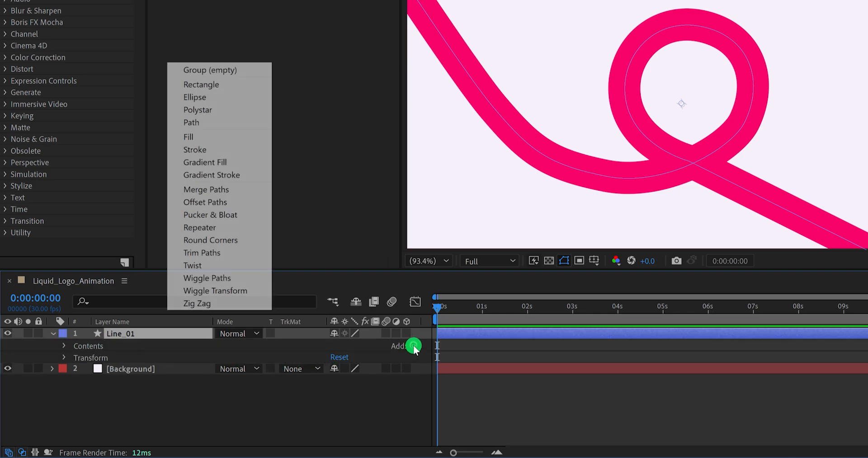
pyautogui.click(227, 252)
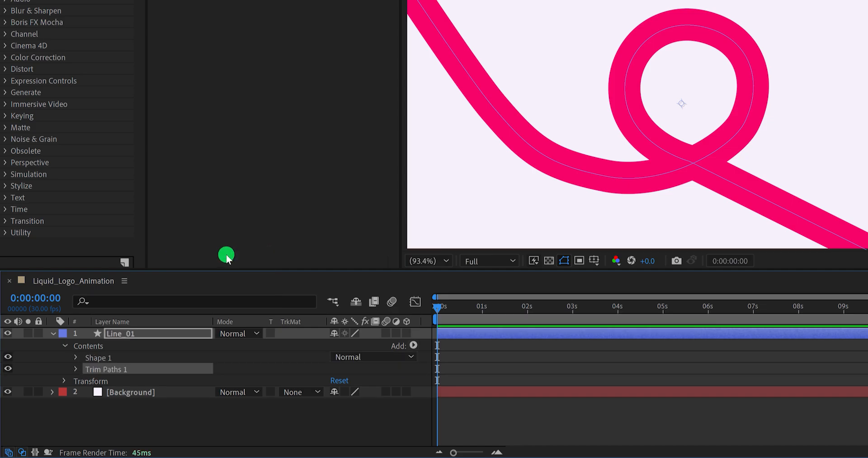
pyautogui.click(76, 369)
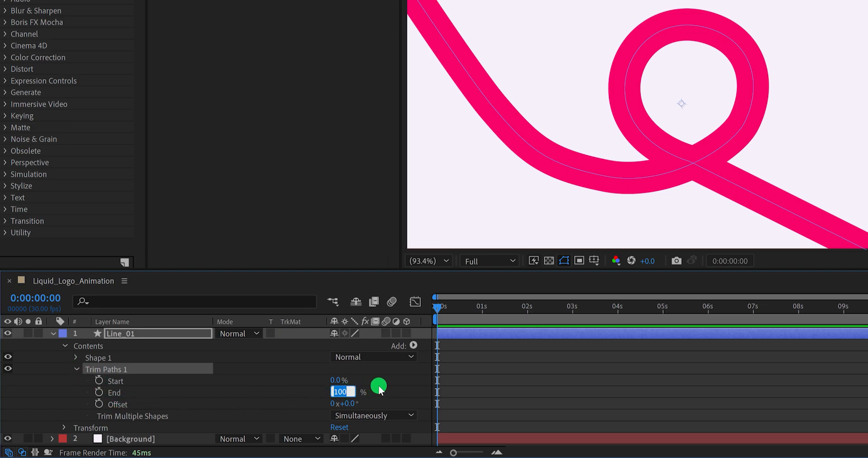
pyautogui.write('10')
pyautogui.press('Return')
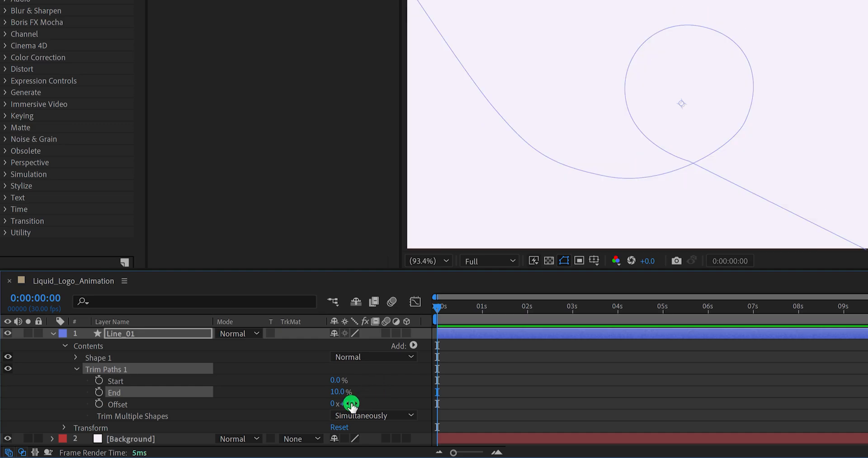
pyautogui.moveTo(352, 403); pyautogui.dragTo(389, 397)
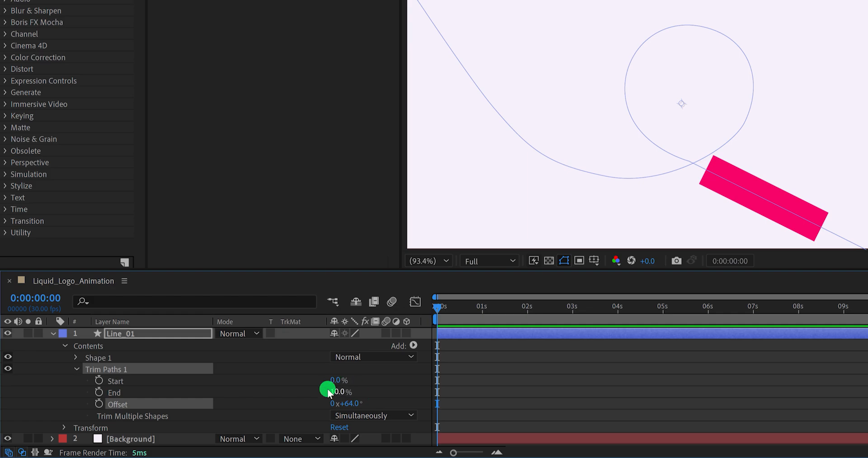
# - Set the Taper Start Length of Line_01's stroke to 100%
pyautogui.click(77, 369)
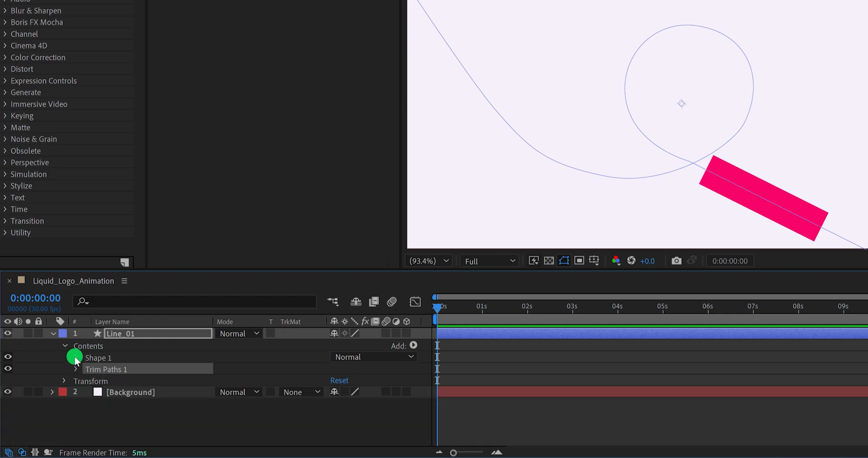
pyautogui.click(76, 358)
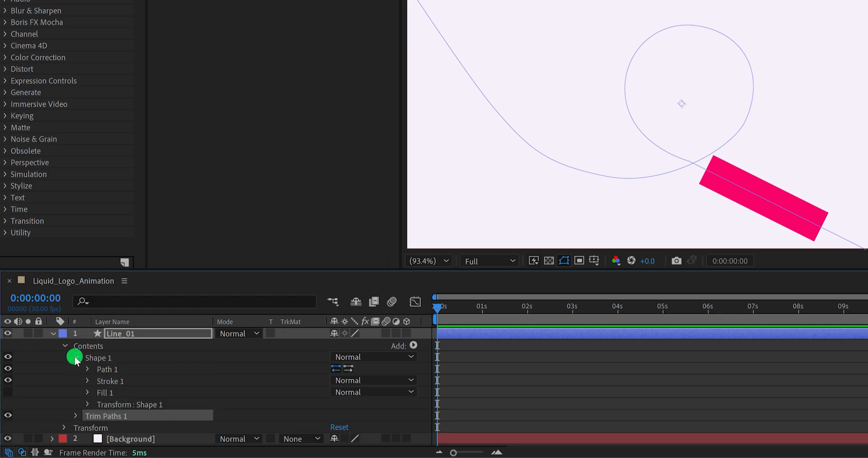
pyautogui.click(87, 381)
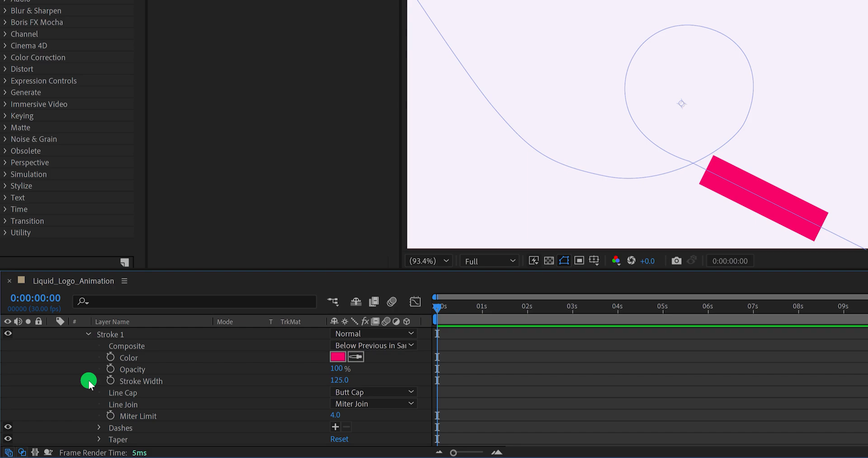
pyautogui.click(121, 439)
pyautogui.scroll(-2, 152, 413)
pyautogui.scroll(1, 153, 410)
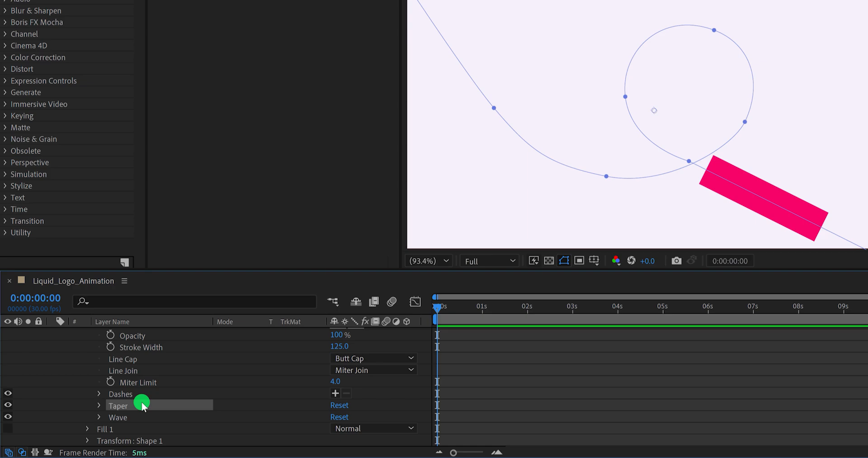
pyautogui.click(99, 405)
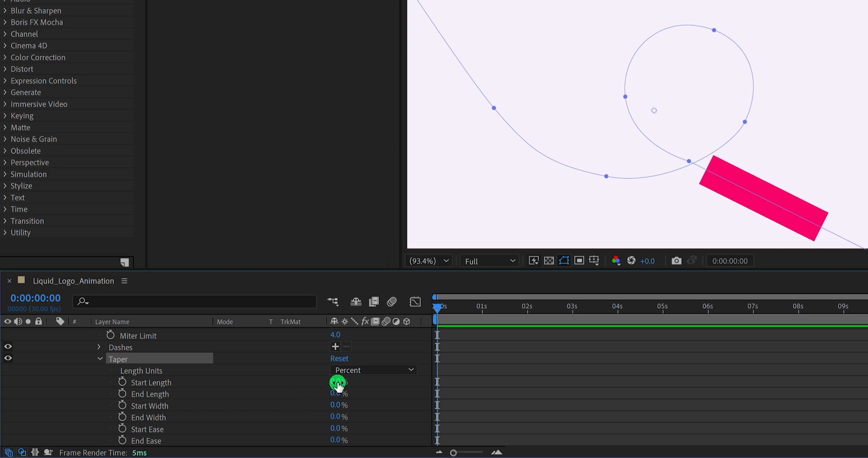
pyautogui.moveTo(337, 382); pyautogui.dragTo(415, 384)
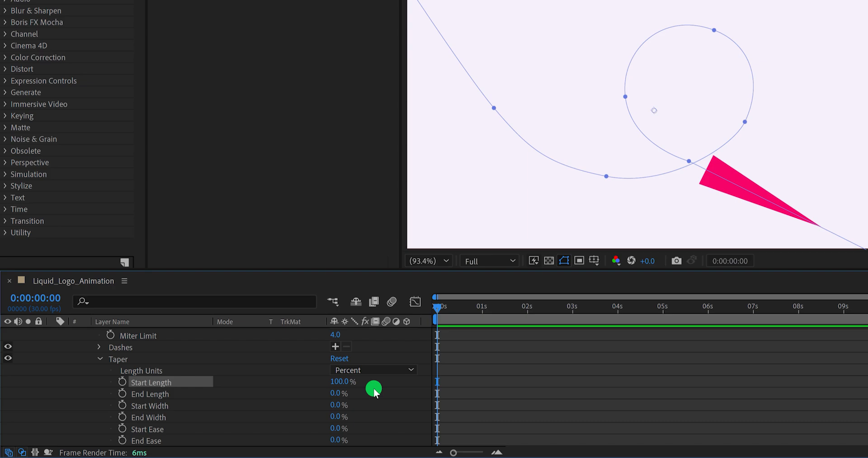
# - Change the Line Cap of Line_01's stroke to Round Cap
pyautogui.scroll(3, 292, 390)
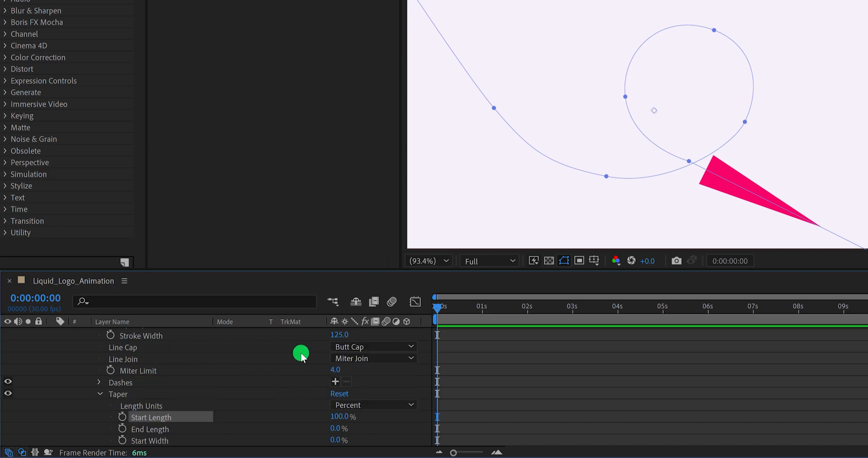
pyautogui.click(356, 347)
pyautogui.click(378, 373)
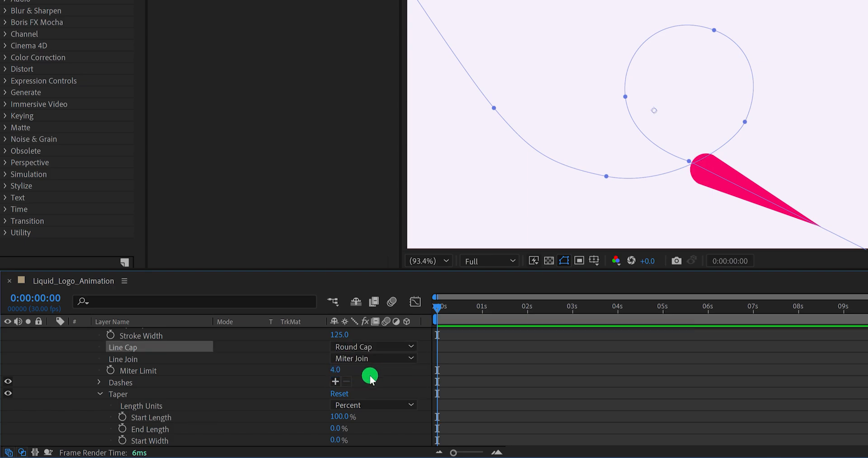
pyautogui.scroll(-1, 299, 384)
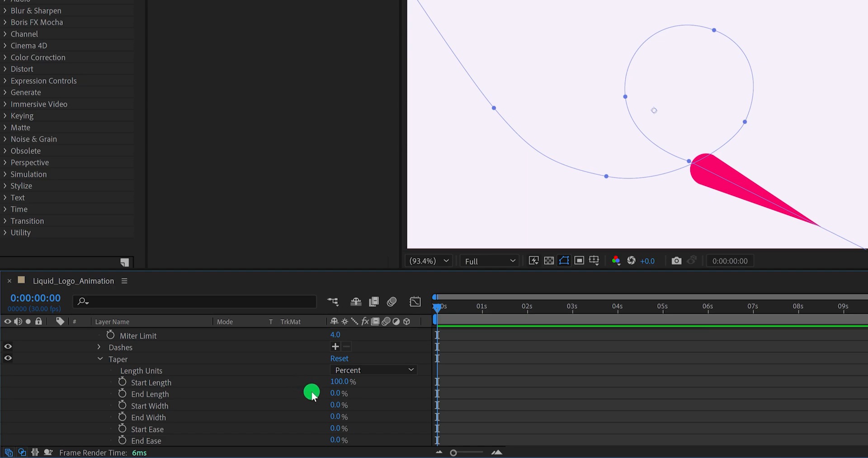
pyautogui.click(346, 433)
# - Set the Trim Paths Offset to 87° so the tapered stroke bends over the path's crossing point
pyautogui.scroll(-2, 372, 421)
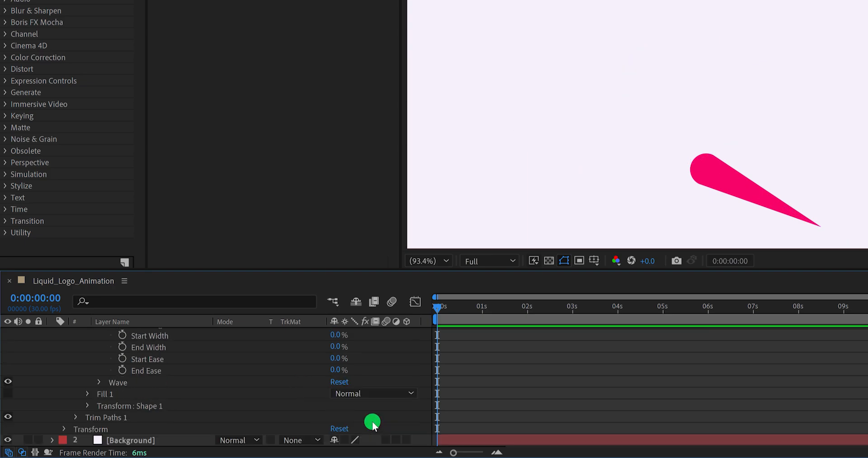
pyautogui.click(75, 416)
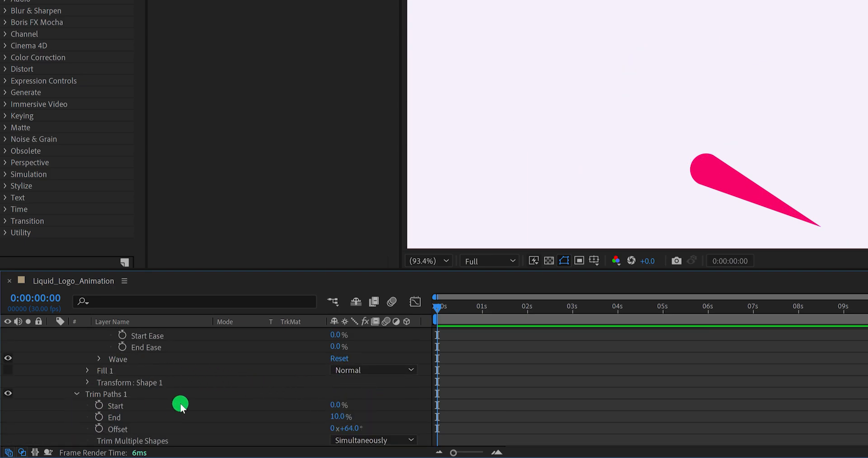
pyautogui.scroll(-2, 301, 406)
pyautogui.moveTo(352, 409)
pyautogui.mouseDown()
pyautogui.moveTo(518, 396)
pyautogui.moveTo(318, 392)
pyautogui.moveTo(386, 396)
pyautogui.moveTo(357, 396)
pyautogui.mouseUp()
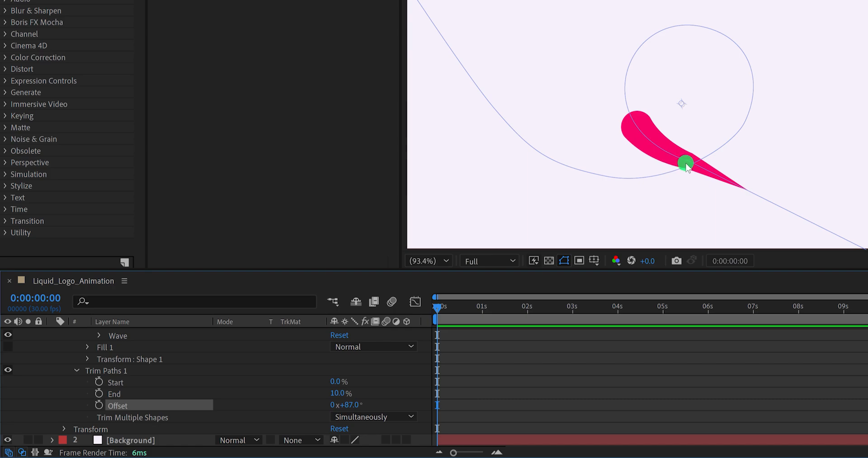
# - Convert the anchor point at the loop's crossing to a smooth point with the Pen tool and move it slightly down and left
pyautogui.press('g')
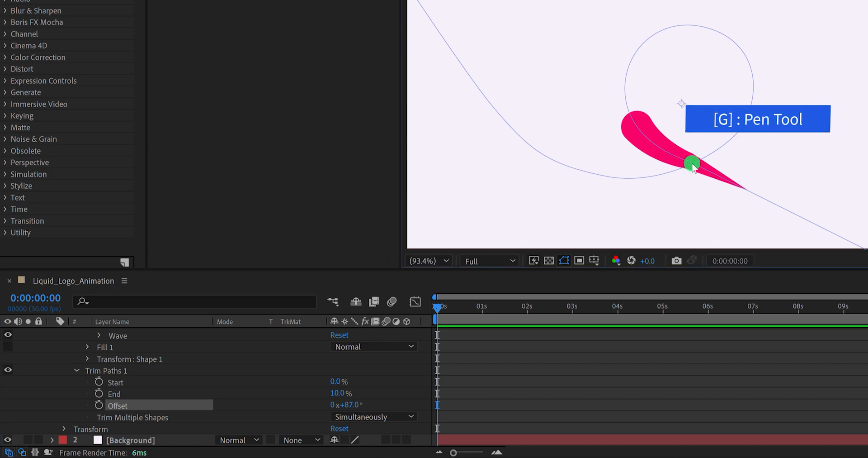
pyautogui.click(689, 163)
pyautogui.press('.')
pyautogui.press('.')
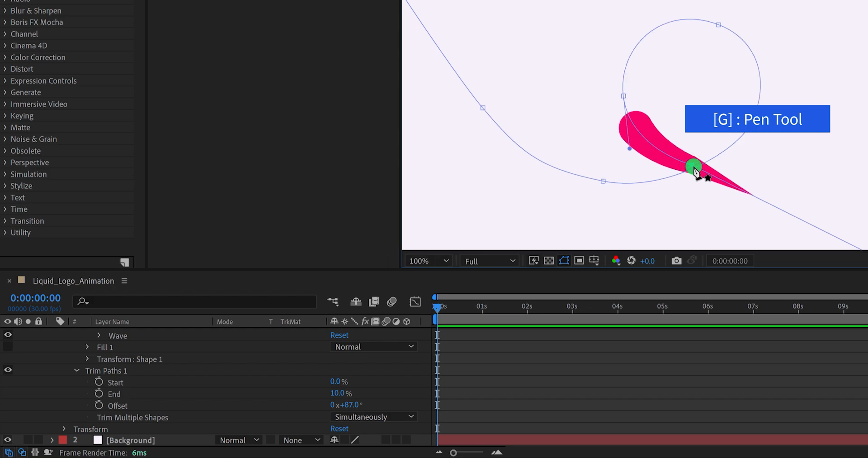
pyautogui.moveTo(700, 173); pyautogui.dragTo(616, 90)
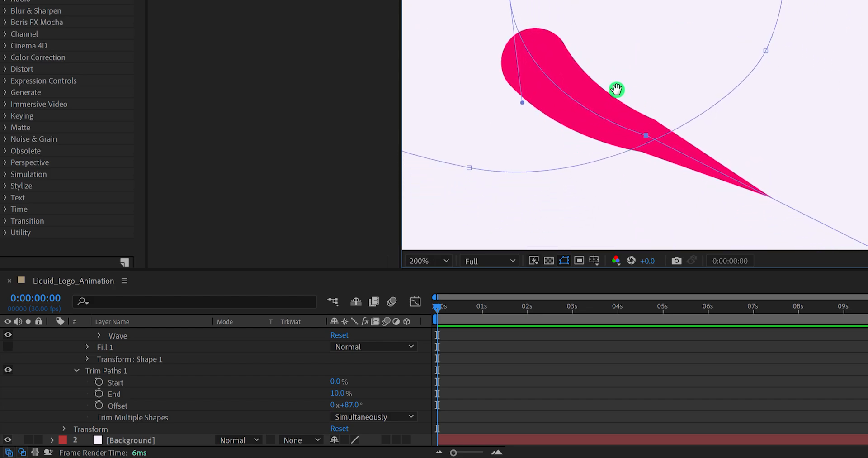
pyautogui.keyDown('alt'); pyautogui.click(648, 137); pyautogui.keyUp('alt')
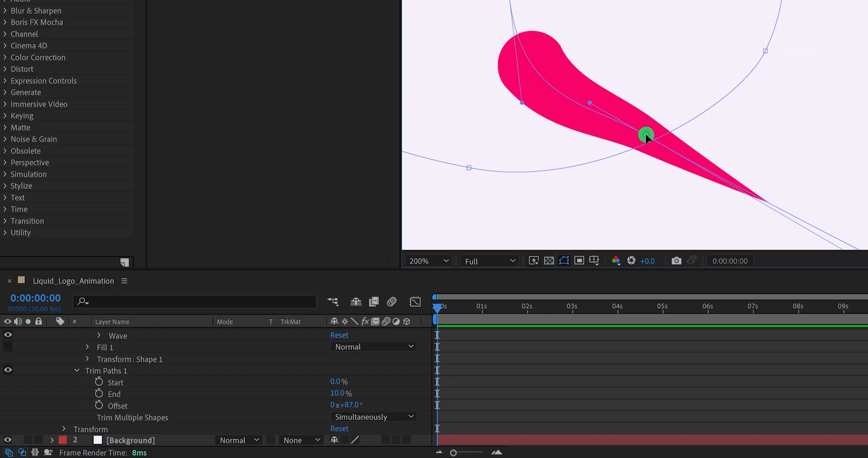
pyautogui.moveTo(646, 134); pyautogui.dragTo(634, 158)
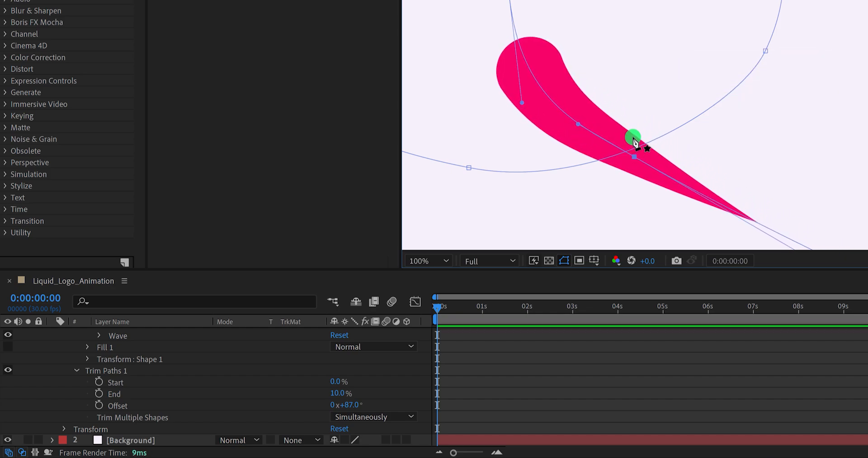
pyautogui.scroll(-1, 634, 137)
pyautogui.moveTo(608, 122); pyautogui.dragTo(620, 165)
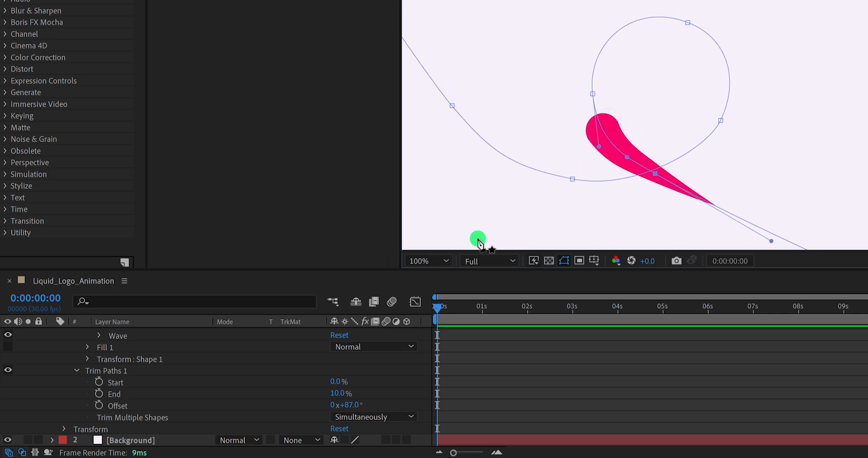
pyautogui.click(429, 259)
pyautogui.click(431, 34)
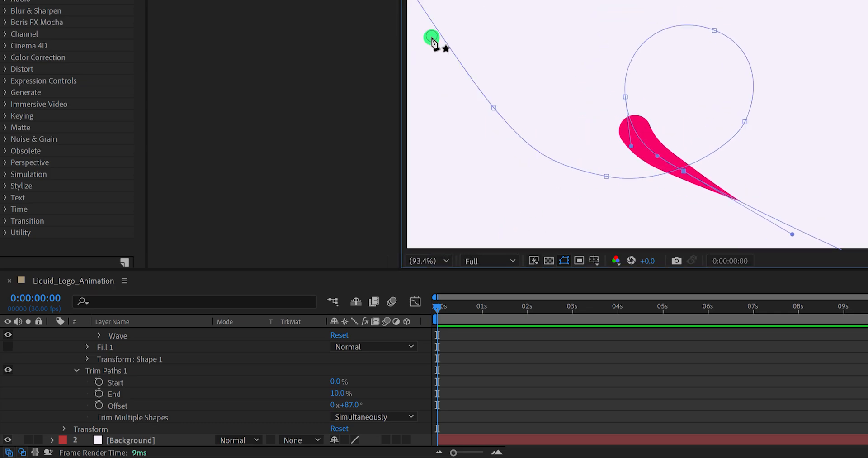
# - Keyframe the Trim Paths Offset of Line_01 at 0:00:00:00 with a value of 0°
pyautogui.click(481, 349)
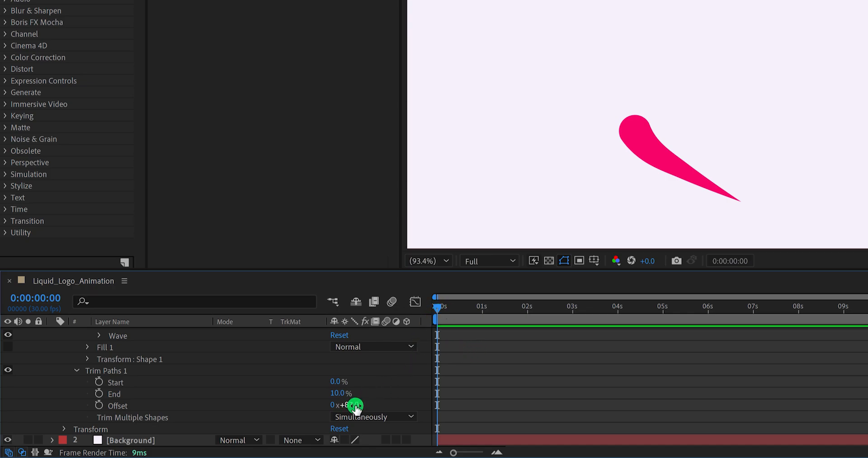
pyautogui.press('Return')
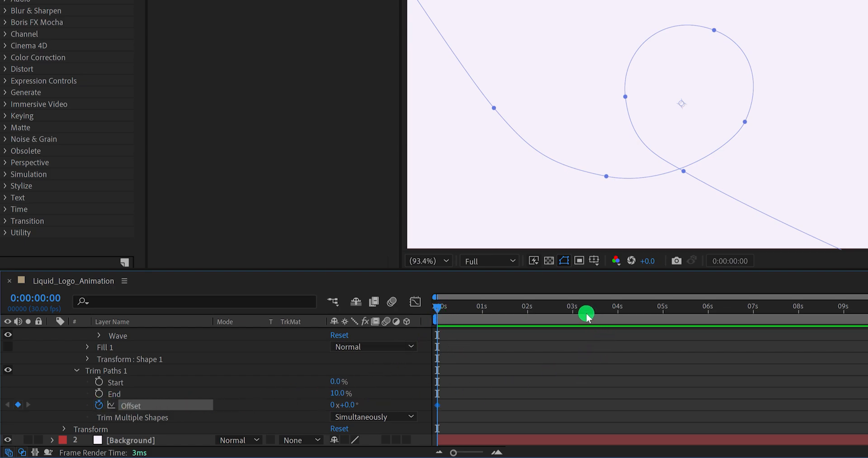
# - Keyframe Line_01's Trim Paths Offset at 0:00:03:00 with a value of 328° and preview the motion
pyautogui.click(573, 310)
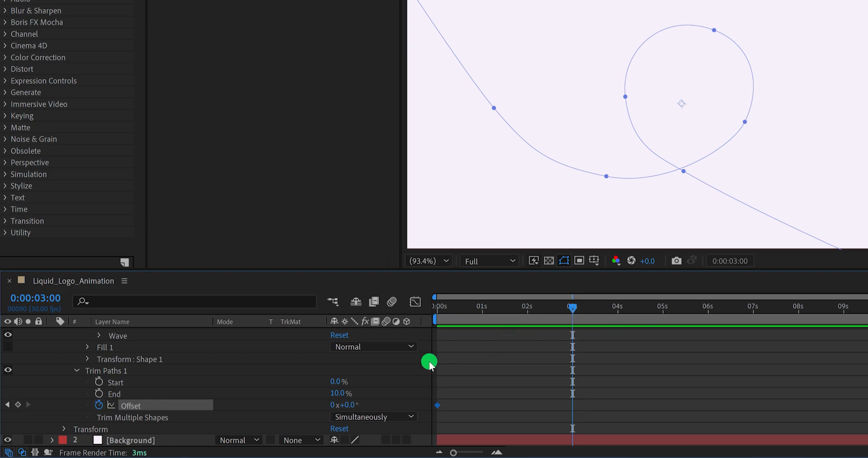
pyautogui.moveTo(347, 404)
pyautogui.mouseDown()
pyautogui.moveTo(449, 380)
pyautogui.moveTo(548, 381)
pyautogui.mouseUp()
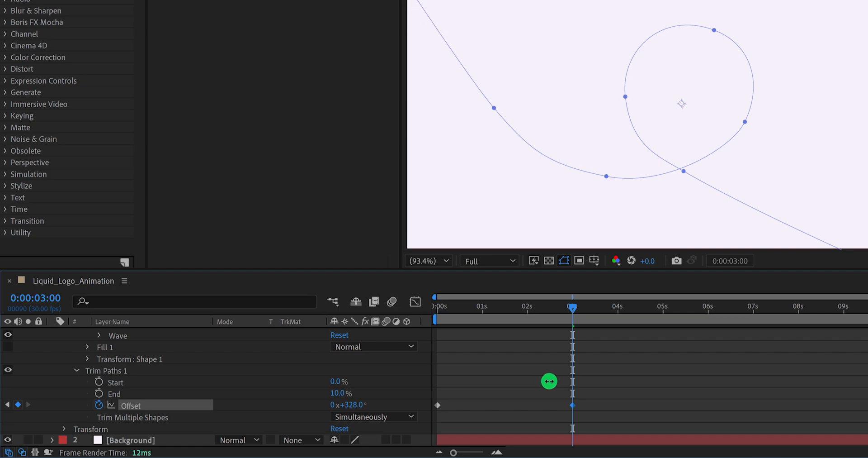
pyautogui.click(604, 388)
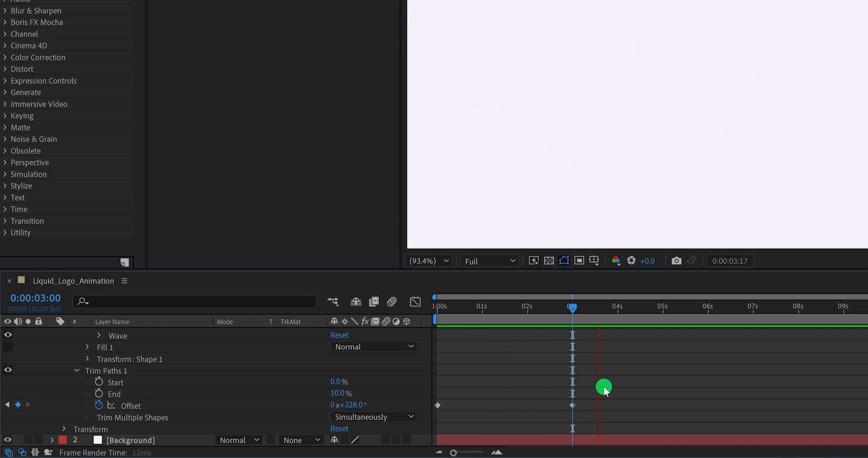
# - Apply Easy Ease to both Trim Paths Offset keyframes of Line_01
pyautogui.click(583, 307)
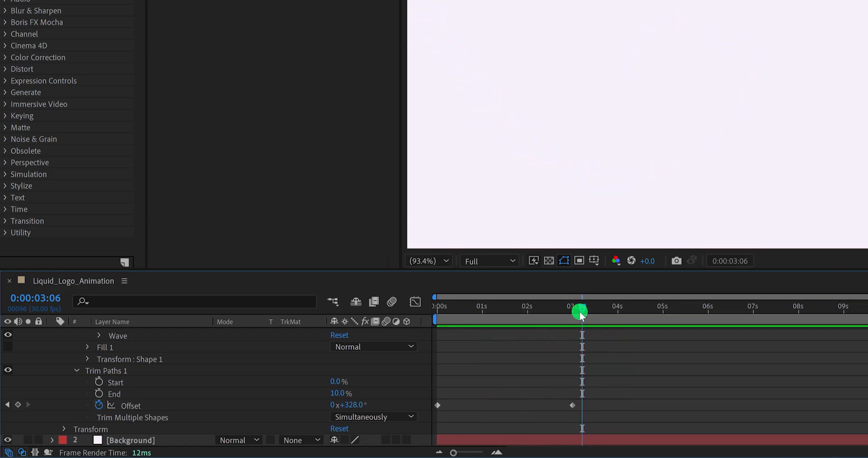
pyautogui.moveTo(592, 392); pyautogui.dragTo(428, 416)
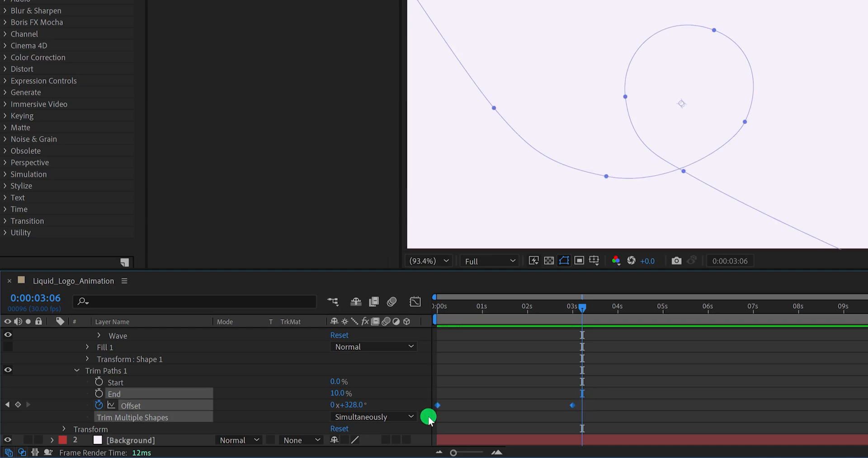
pyautogui.rightClick(437, 405)
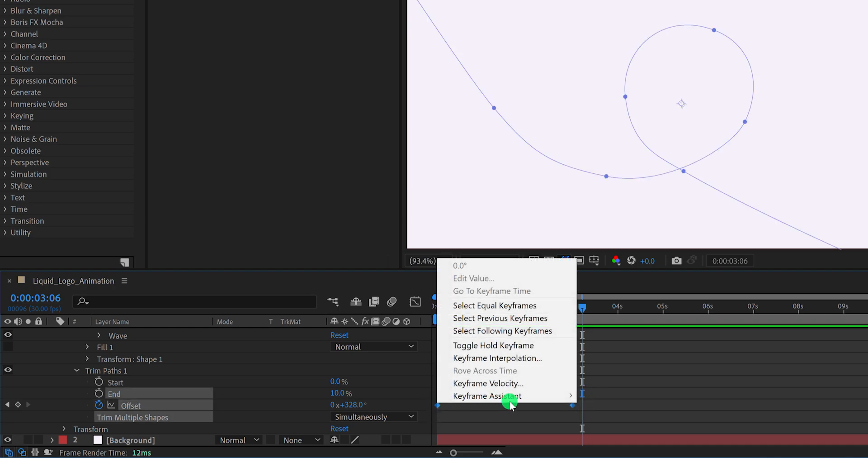
pyautogui.moveTo(528, 396)
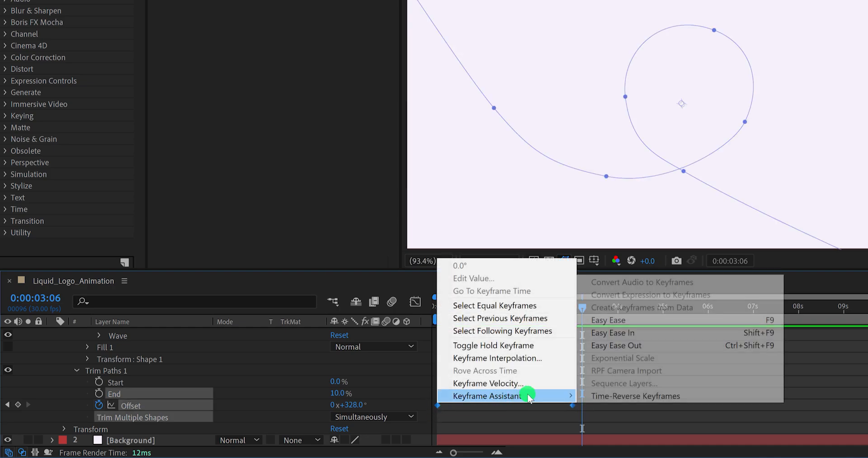
pyautogui.click(632, 321)
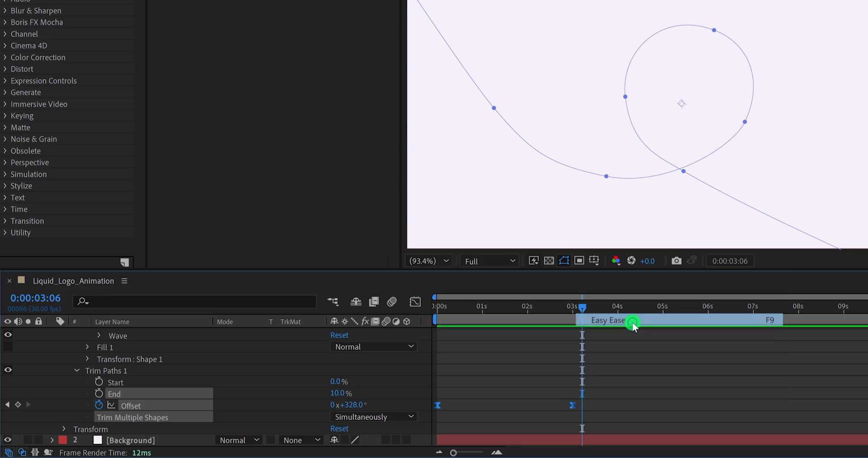
# - In the Offset speed graph, pull both keyframes' influence handles inward to form a peak midway between them, and preview it
pyautogui.click(416, 301)
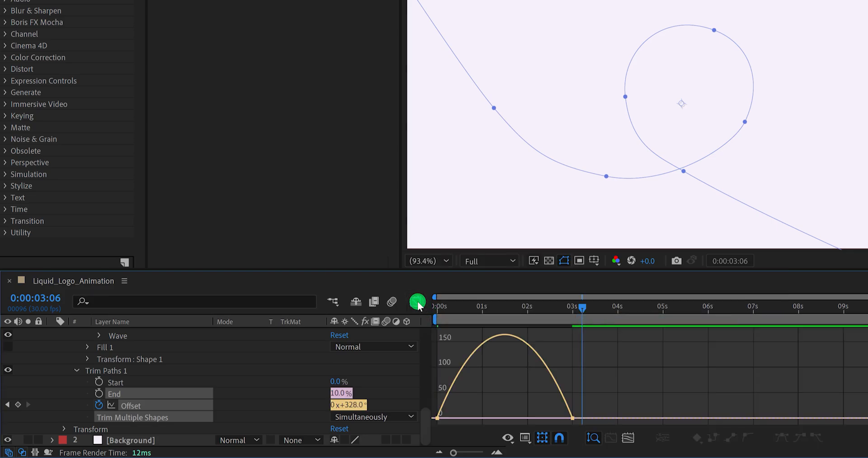
pyautogui.rightClick(494, 359)
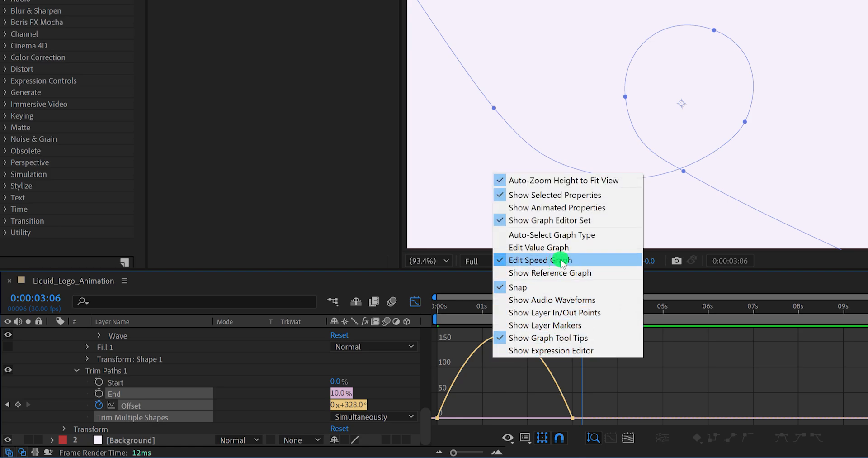
pyautogui.press('v')
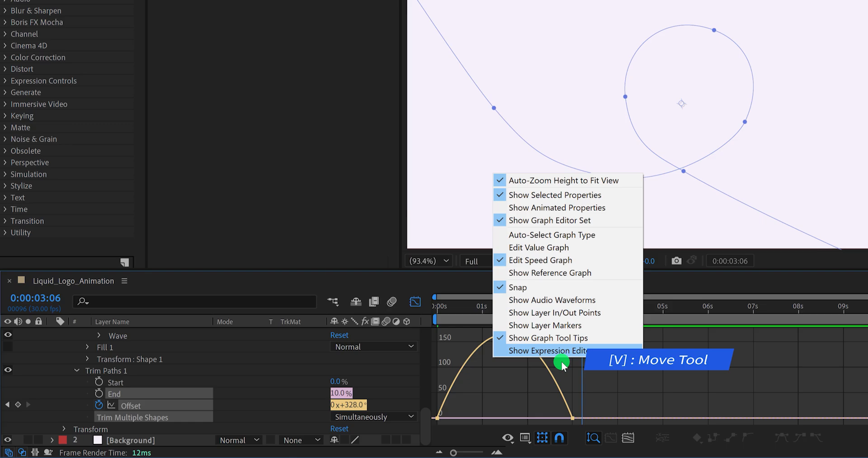
pyautogui.click(571, 415)
pyautogui.moveTo(552, 418); pyautogui.dragTo(480, 419)
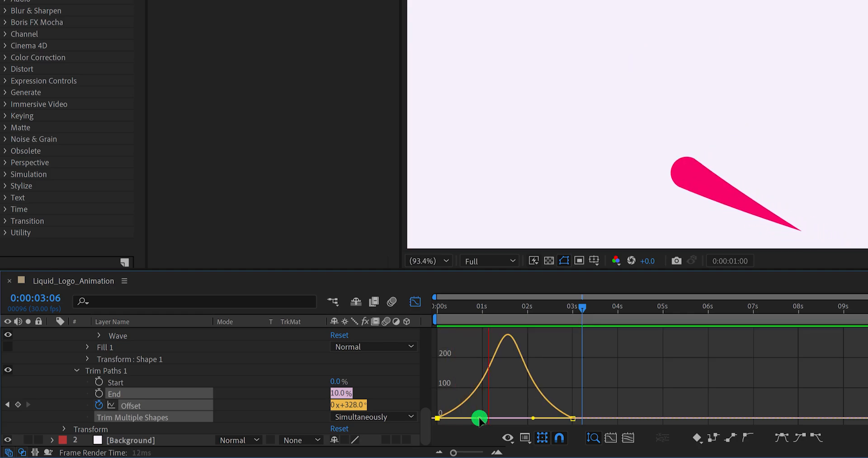
pyautogui.click(496, 394)
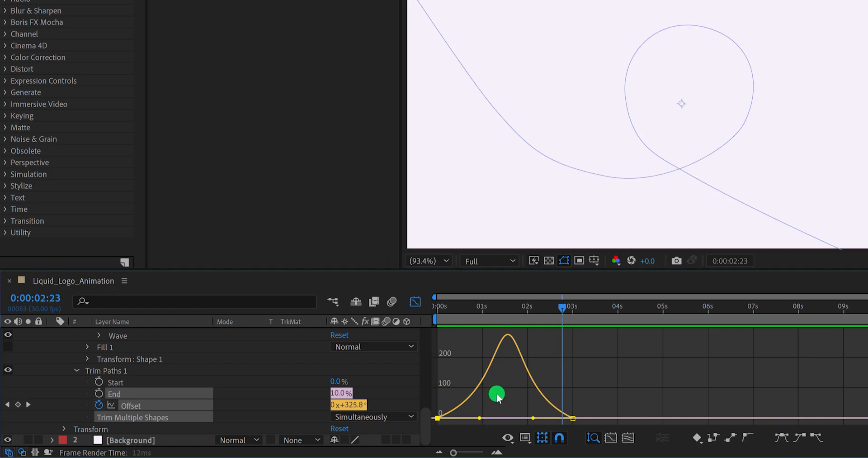
# - Steepen the Offset speed curve to a peak above 300 with both handles, preview it, and leave the graph view at 0:00:01:16
pyautogui.moveTo(482, 421); pyautogui.dragTo(524, 413)
pyautogui.click(532, 417)
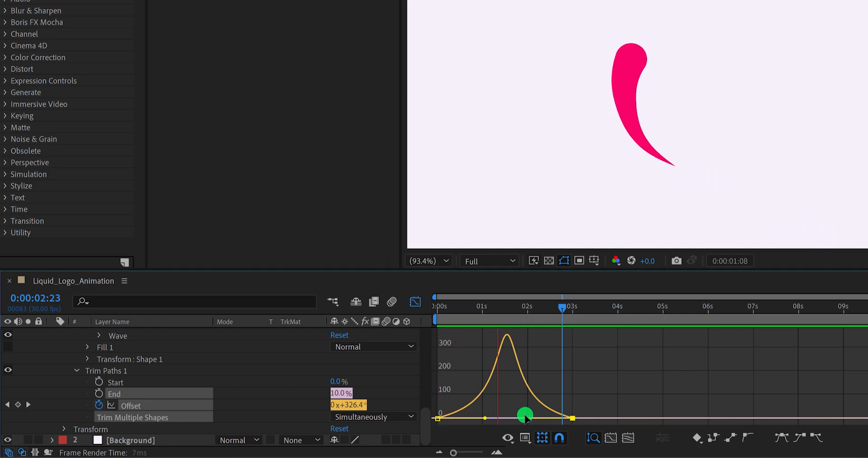
pyautogui.press('space')
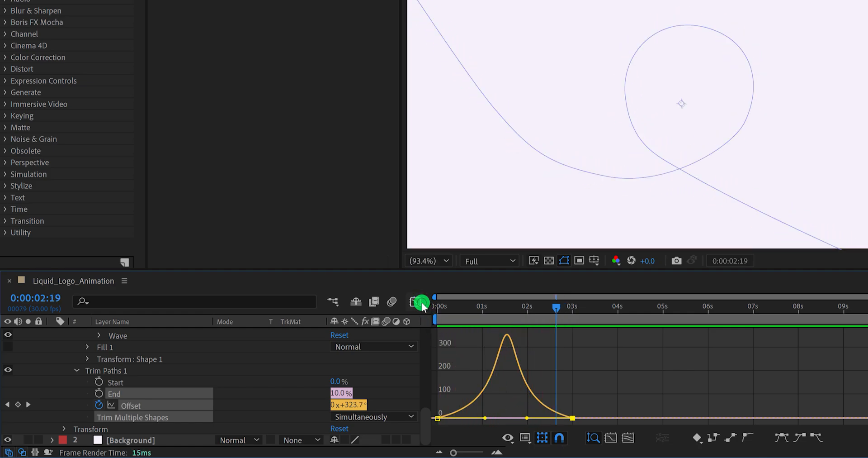
pyautogui.click(418, 302)
pyautogui.moveTo(452, 304)
pyautogui.mouseDown()
pyautogui.moveTo(428, 310)
pyautogui.moveTo(554, 324)
pyautogui.moveTo(506, 329)
pyautogui.moveTo(530, 313)
pyautogui.mouseUp()
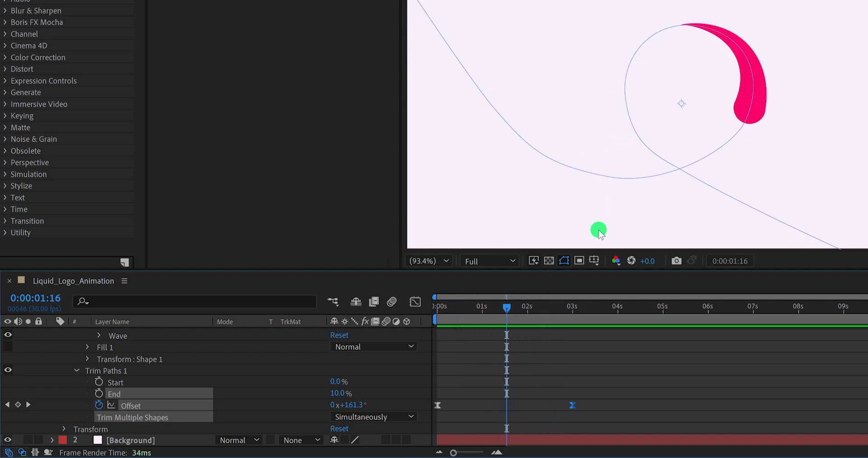
# - Duplicate the Line_01 layer and rename the copy as Drops
pyautogui.scroll(10, 224, 370)
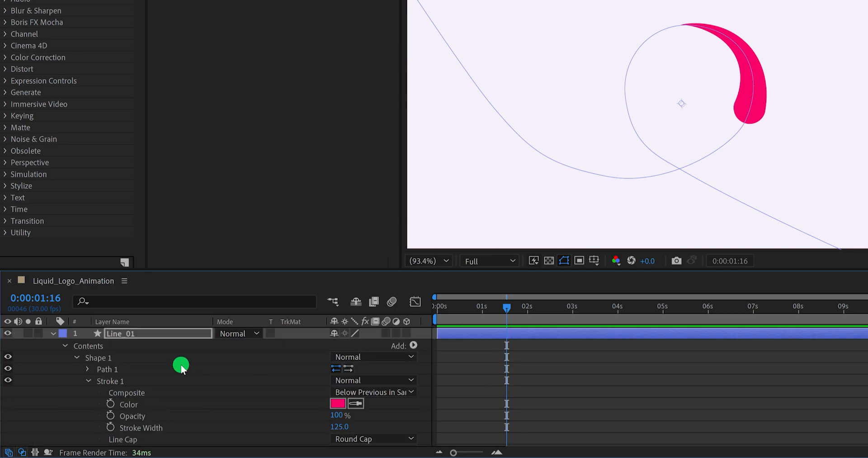
pyautogui.click(53, 333)
pyautogui.click(136, 334)
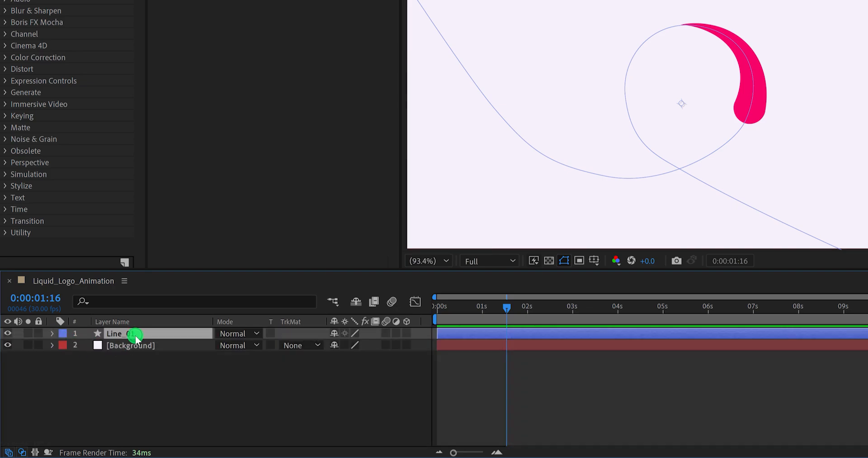
pyautogui.hotkey('ctrl', 'd')
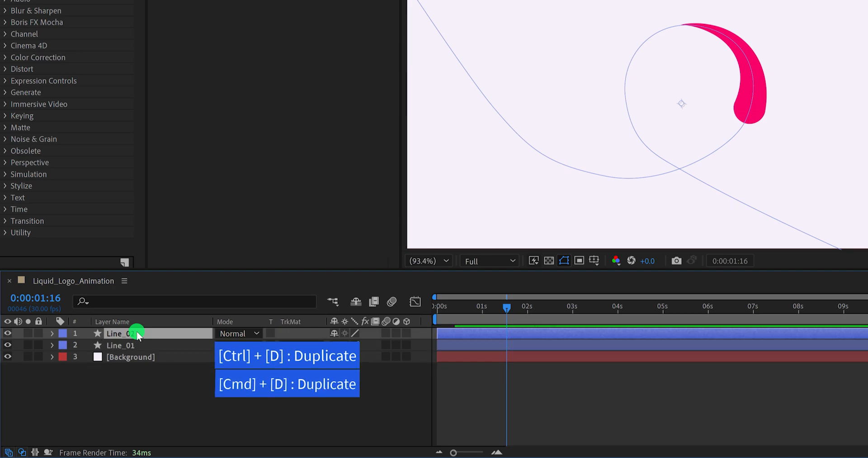
pyautogui.press('Return')
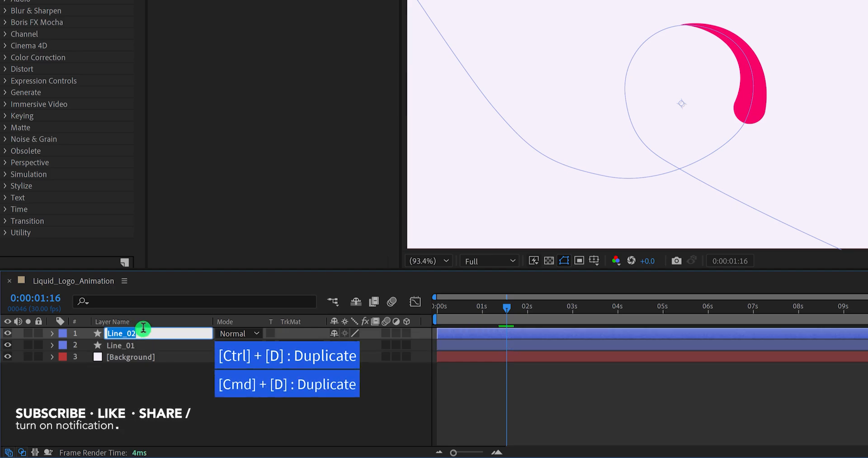
pyautogui.write('Drops')
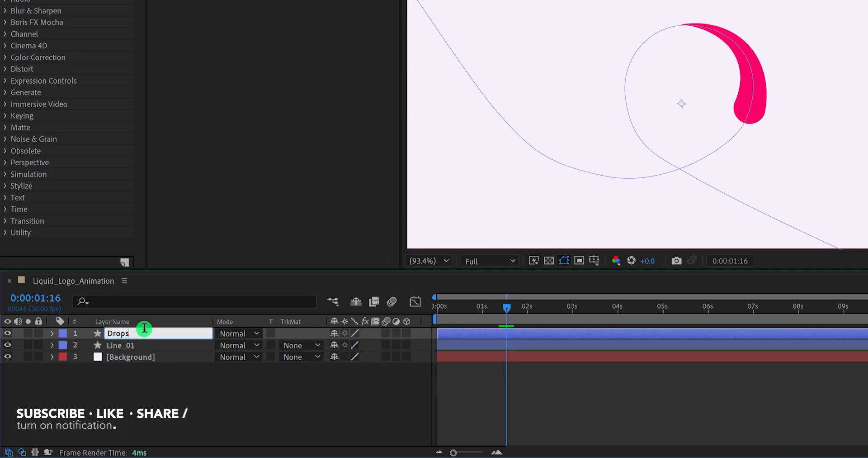
pyautogui.press('Return')
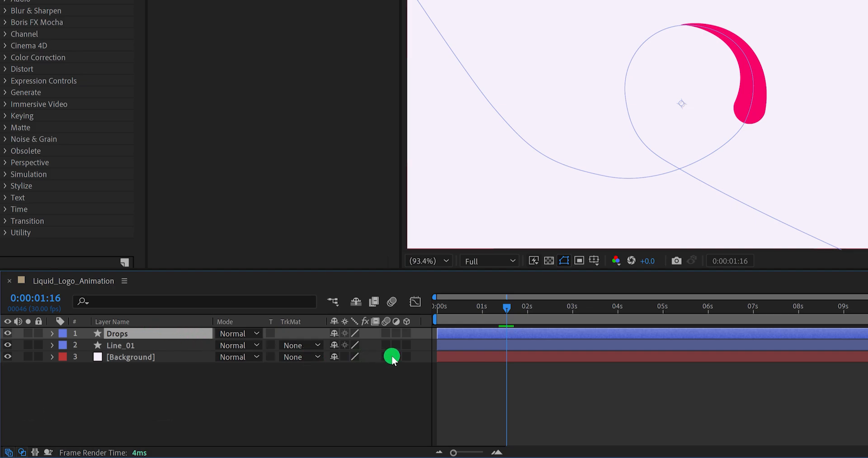
# - Shift the Drops layer about 3 frames later in time and set its Trim Paths End to 5%
pyautogui.press('u')
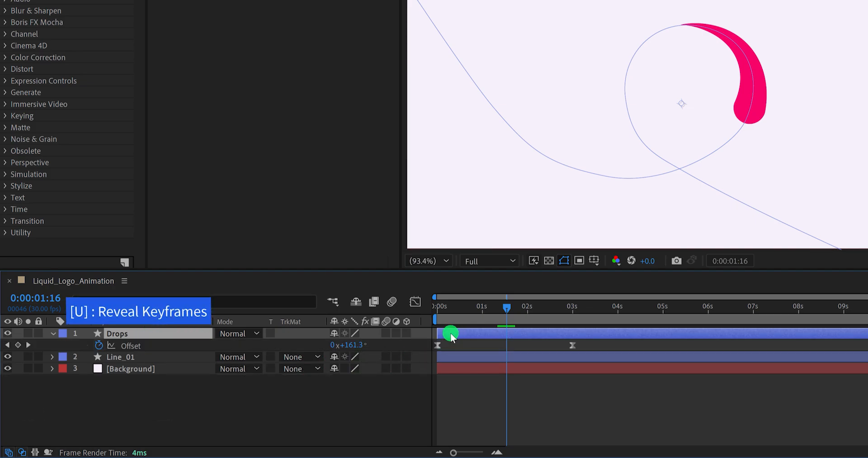
pyautogui.moveTo(445, 334); pyautogui.dragTo(450, 334)
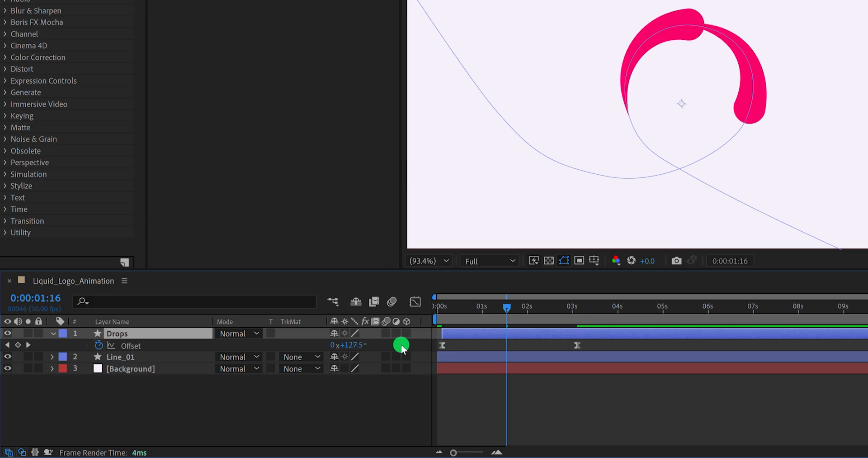
pyautogui.click(53, 334)
pyautogui.click(53, 333)
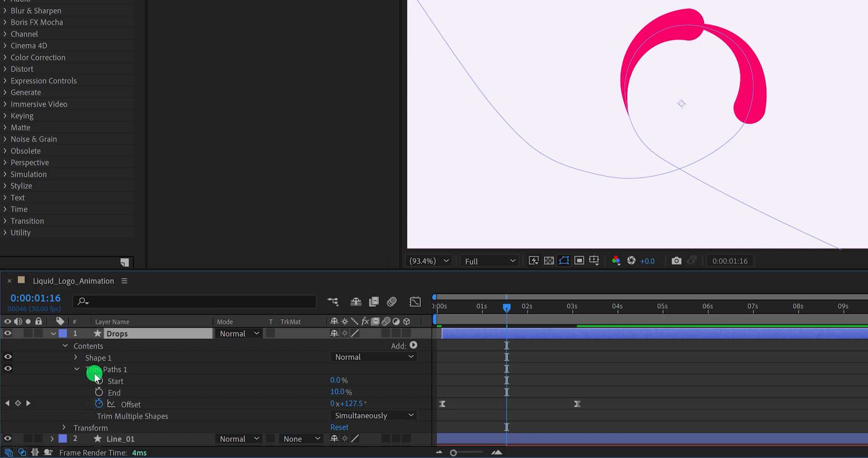
pyautogui.moveTo(339, 393); pyautogui.dragTo(375, 391)
pyautogui.click(340, 393)
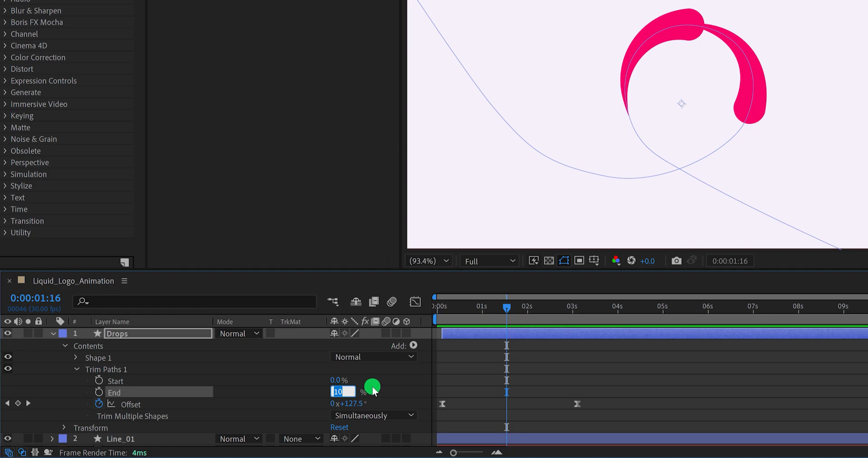
pyautogui.press('Return')
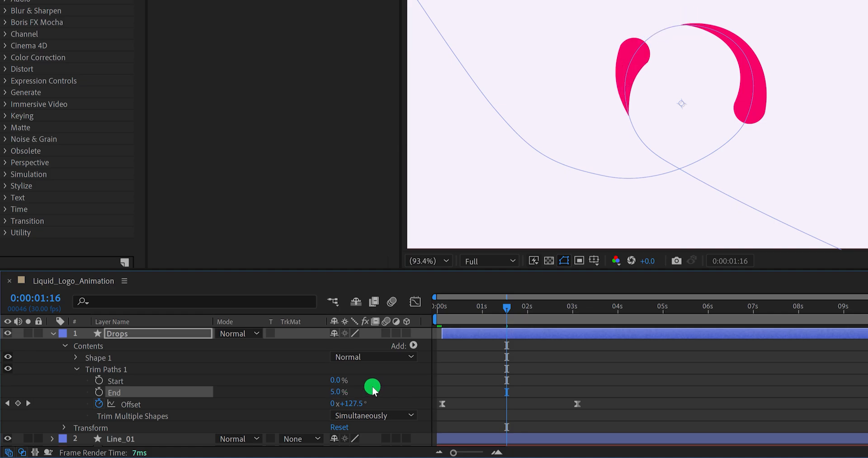
# - Set the Stroke Width of the Drops layer's Stroke 1 to 20
pyautogui.click(77, 358)
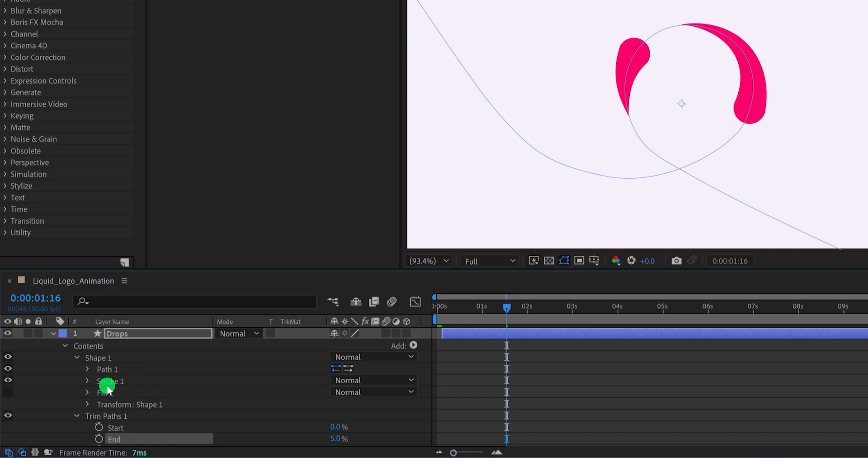
pyautogui.click(87, 381)
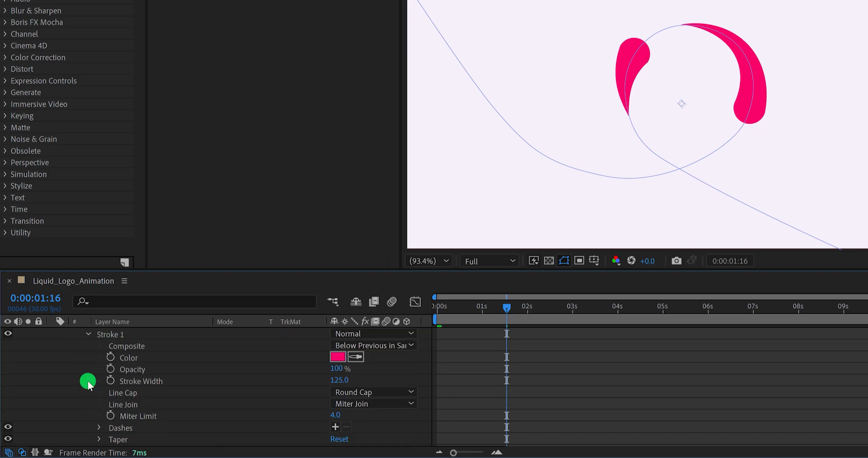
pyautogui.click(338, 380)
pyautogui.write('20')
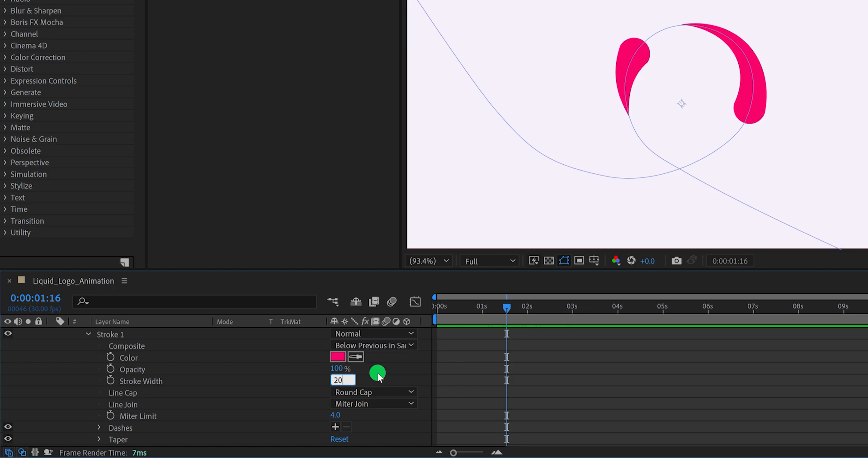
pyautogui.press('Return')
pyautogui.click(378, 372)
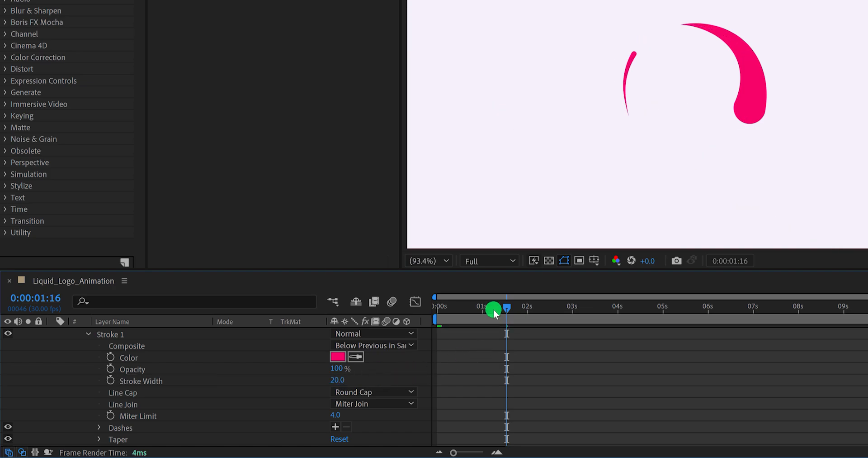
# - Keyframe the Trim Paths End of Drops at 5% from 0:00:01:09 and move that keyframe to about 0:00:01:22
pyautogui.moveTo(493, 309)
pyautogui.mouseDown()
pyautogui.moveTo(476, 311)
pyautogui.moveTo(514, 310)
pyautogui.moveTo(488, 308)
pyautogui.moveTo(496, 310)
pyautogui.mouseUp()
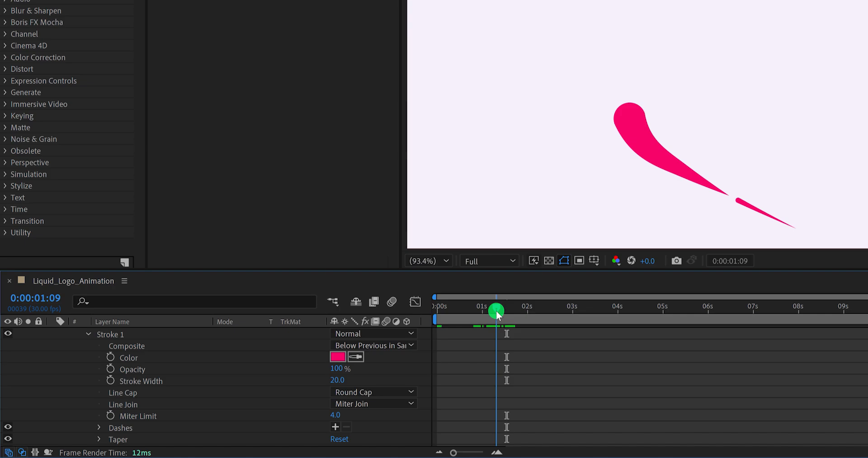
pyautogui.moveTo(496, 310); pyautogui.dragTo(497, 311)
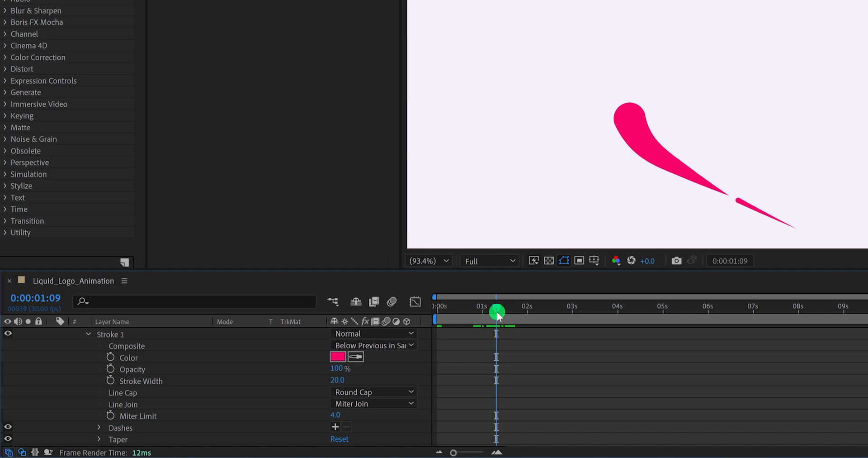
pyautogui.scroll(-3, 264, 379)
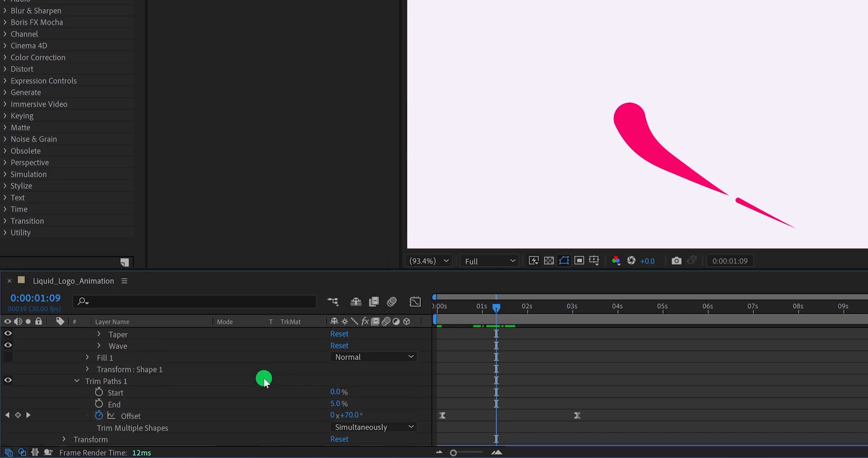
pyautogui.click(99, 403)
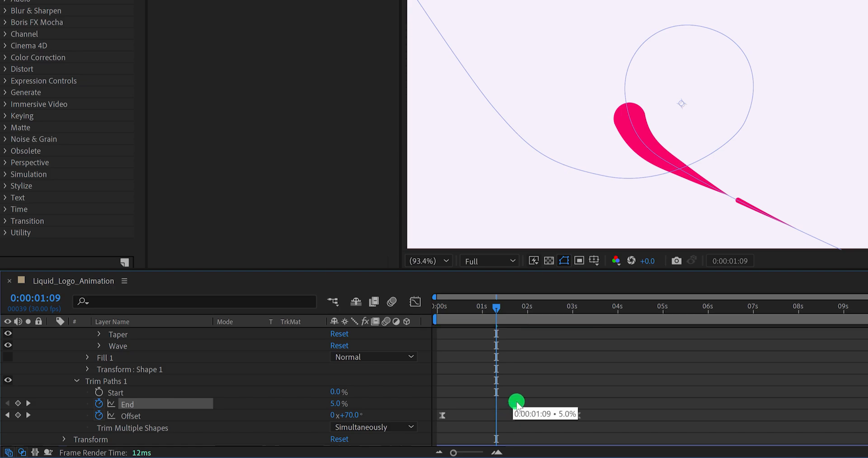
pyautogui.moveTo(503, 403); pyautogui.dragTo(516, 403)
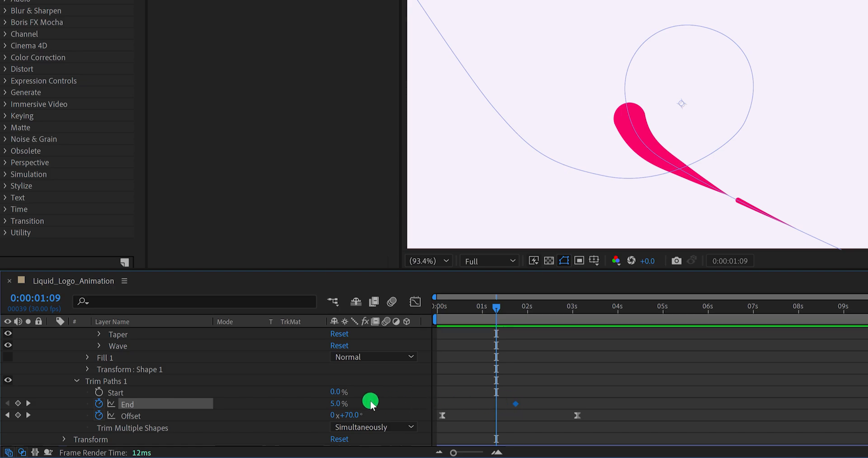
# - Set the Trim Paths End of Drops to 0% at 0:00:01:09
pyautogui.click(333, 404)
pyautogui.write('0')
pyautogui.press('Return')
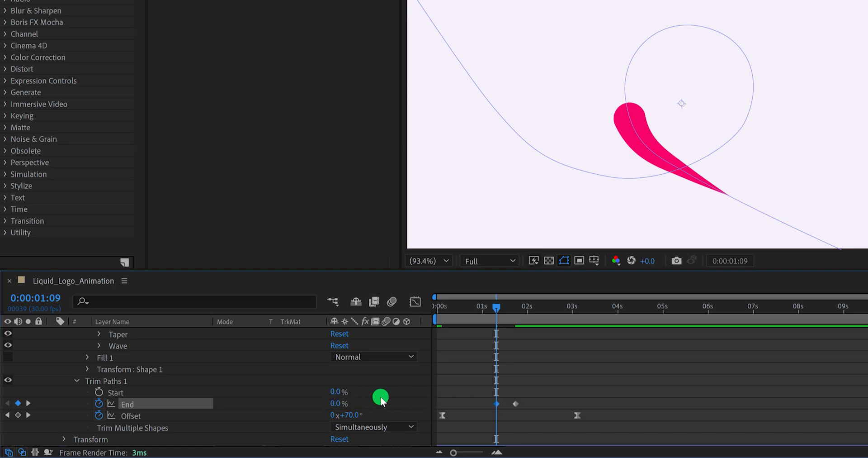
# - Copy the 5% End keyframe of Drops to 0:00:02:10 and the 0% End keyframe to 0:00:02:25
pyautogui.moveTo(498, 306); pyautogui.dragTo(544, 311)
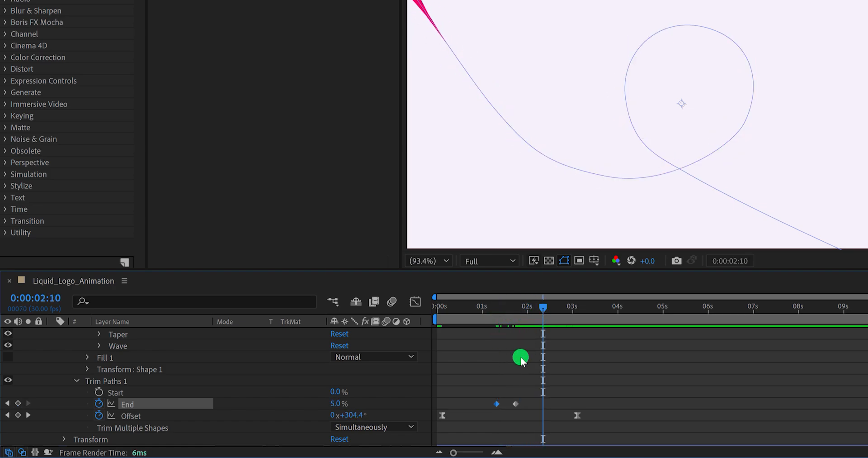
pyautogui.hotkey('ctrl', 'c')
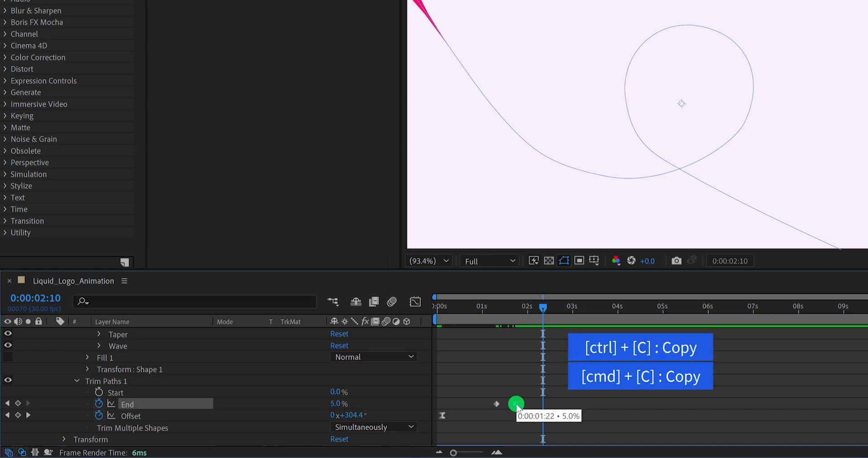
pyautogui.hotkey('ctrl', 'v')
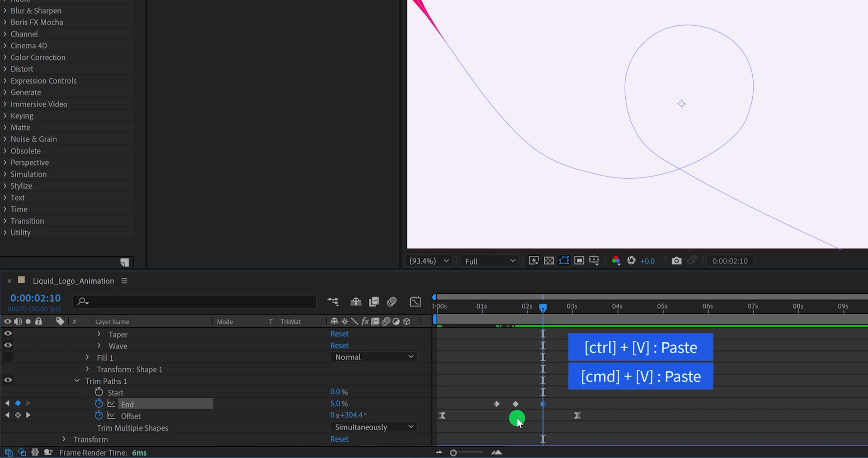
pyautogui.moveTo(549, 305); pyautogui.dragTo(564, 311)
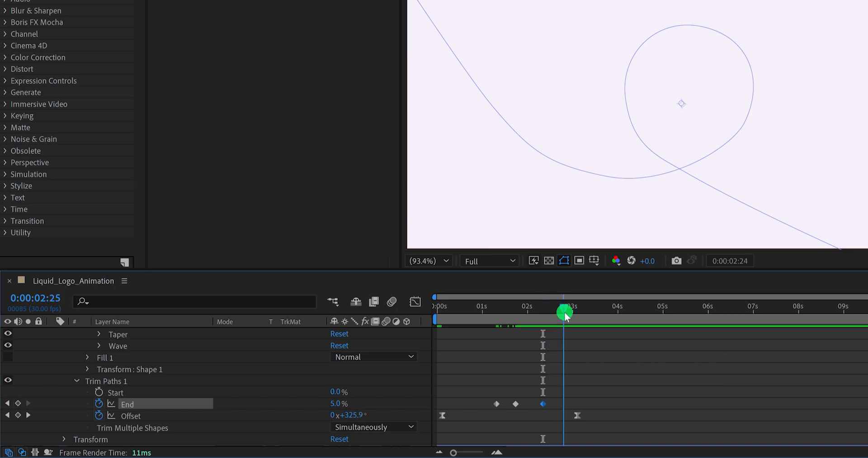
pyautogui.click(497, 403)
pyautogui.hotkey('ctrl', 'c')
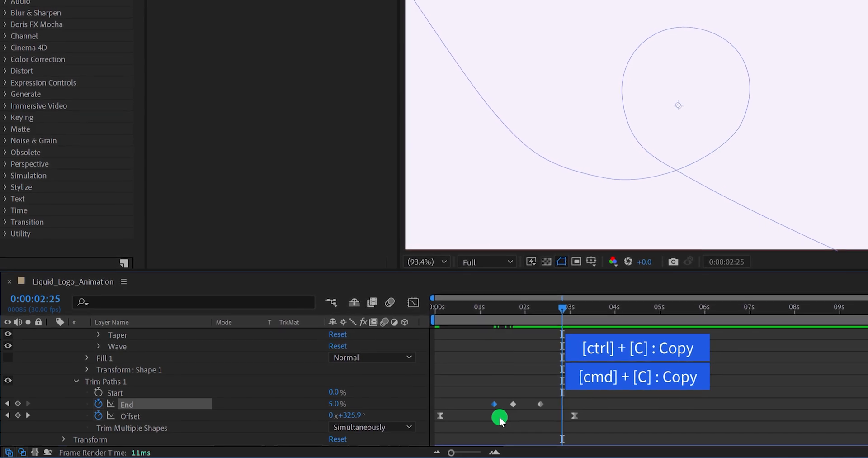
pyautogui.hotkey('ctrl', 'v')
# - Squeeze the four Trim Paths End keyframes of Drops closer together in time and move the last one to 0:00:02:01
pyautogui.moveTo(480, 321)
pyautogui.mouseDown()
pyautogui.moveTo(513, 326)
pyautogui.moveTo(504, 322)
pyautogui.mouseUp()
pyautogui.moveTo(550, 393); pyautogui.dragTo(515, 404)
pyautogui.click(475, 409)
pyautogui.click(529, 399)
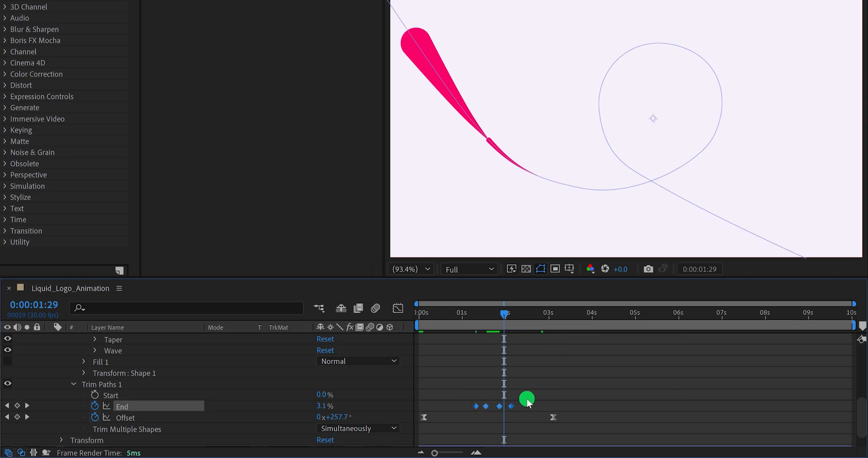
pyautogui.press('space')
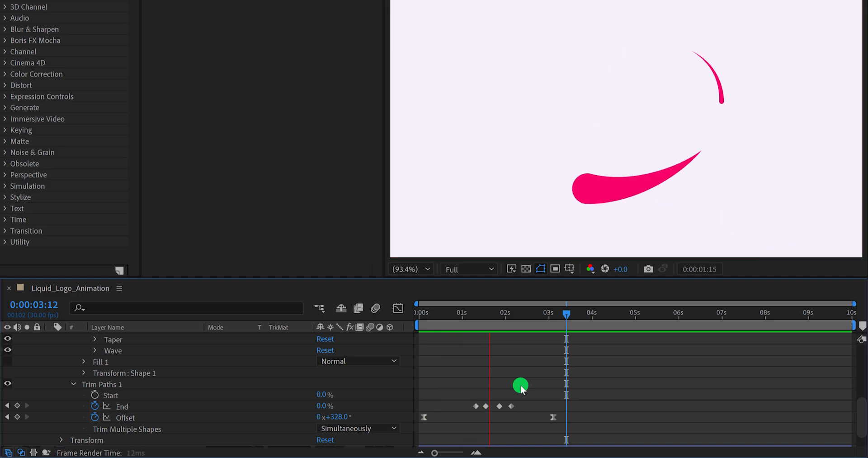
pyautogui.press('space')
pyautogui.moveTo(502, 318); pyautogui.dragTo(509, 316)
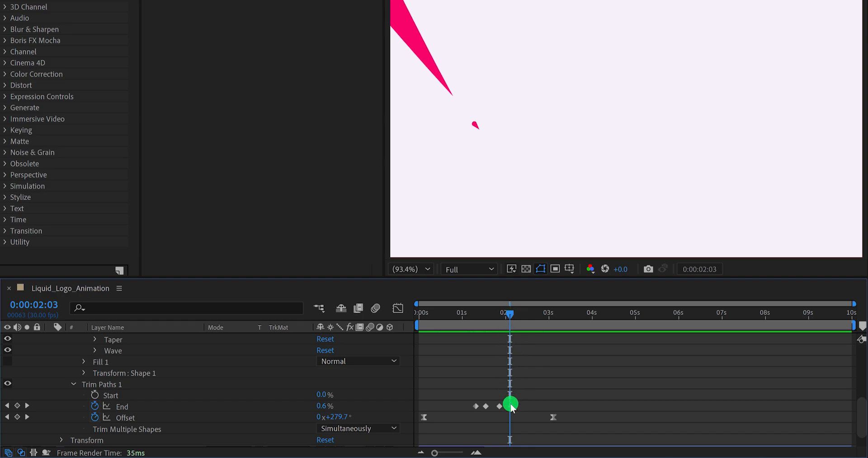
pyautogui.moveTo(512, 407); pyautogui.dragTo(512, 409)
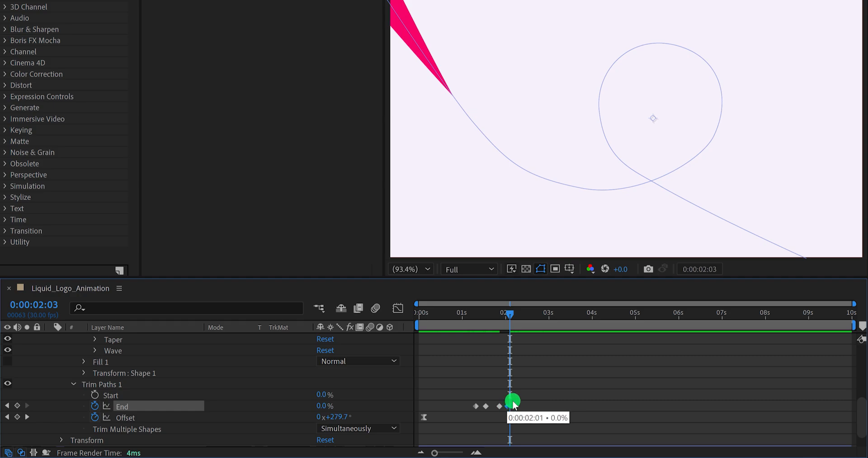
# - Apply Easy Ease to all four Trim Paths End keyframes of Drops and preview the animation
pyautogui.moveTo(527, 397); pyautogui.dragTo(475, 412)
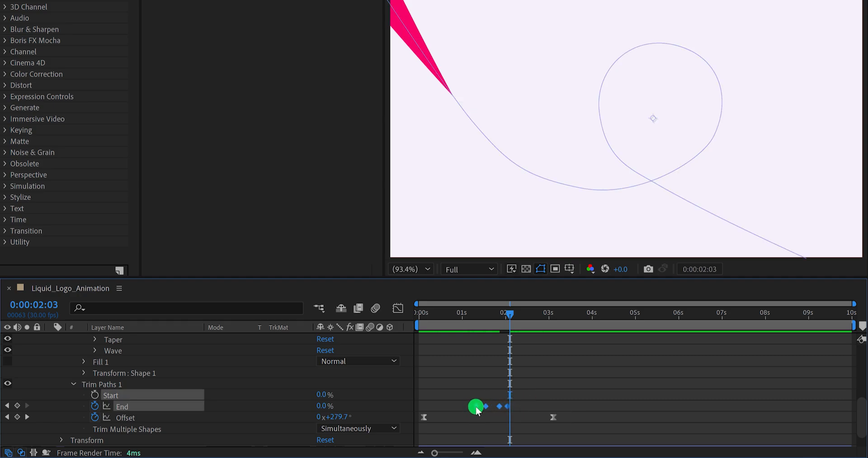
pyautogui.rightClick(476, 408)
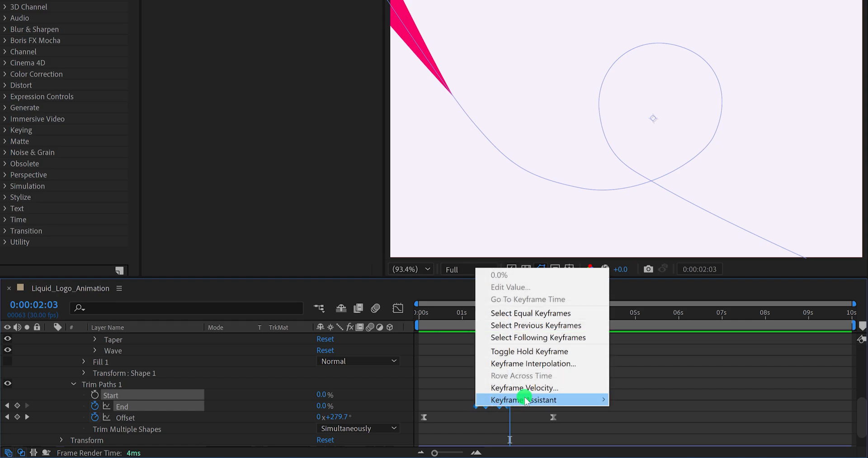
pyautogui.moveTo(525, 400)
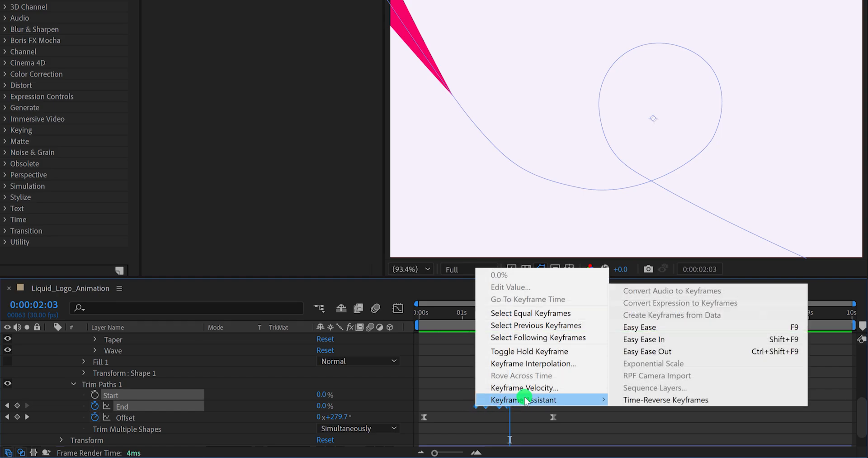
pyautogui.click(630, 325)
pyautogui.click(581, 374)
pyautogui.press('space')
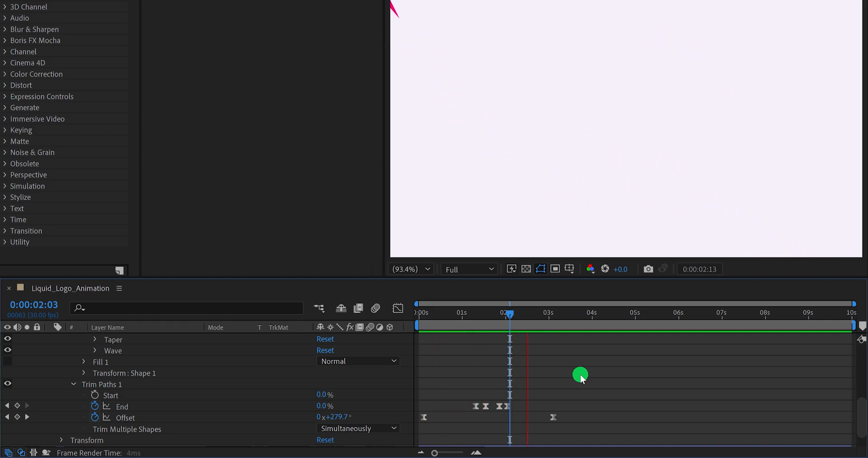
pyautogui.moveTo(538, 314); pyautogui.dragTo(498, 330)
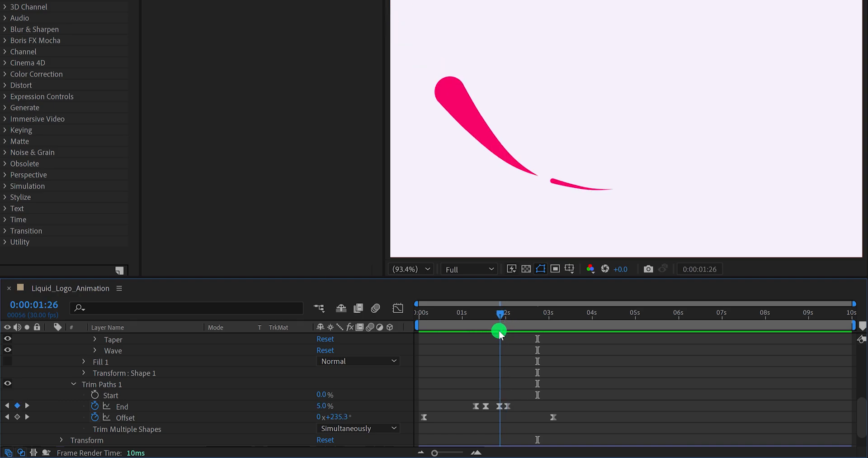
# - Duplicate the Drops layer, scale the copy to 91%, and shift it slightly earlier in time
pyautogui.click(422, 367)
pyautogui.click(211, 373)
pyautogui.scroll(5, 211, 374)
pyautogui.click(128, 339)
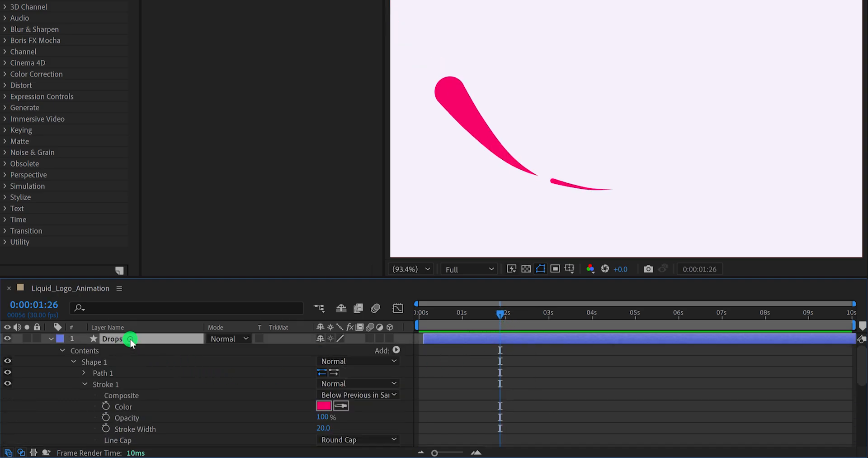
pyautogui.hotkey('ctrl', 'd')
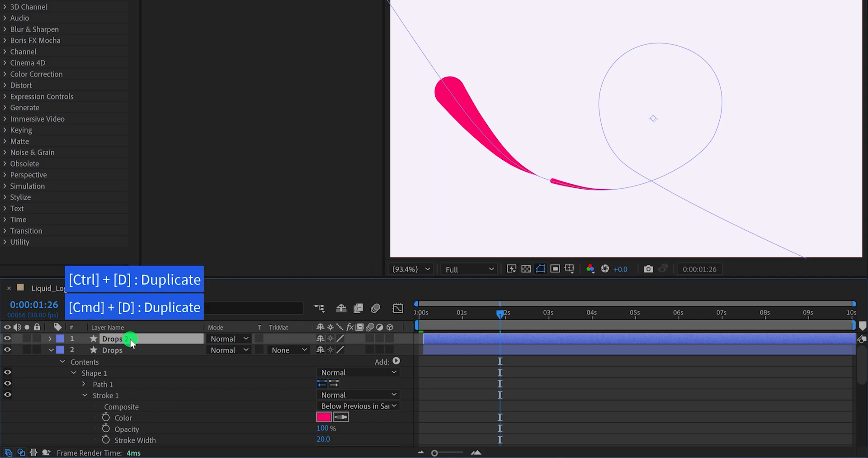
pyautogui.press('s')
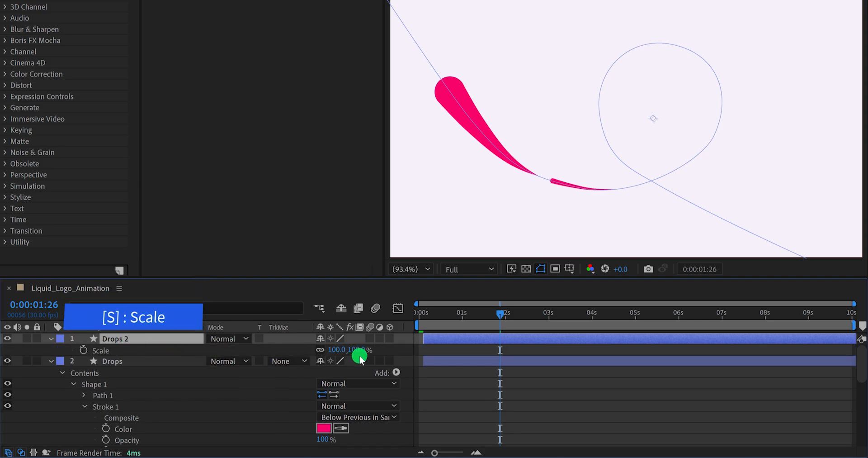
pyautogui.moveTo(361, 353); pyautogui.dragTo(352, 353)
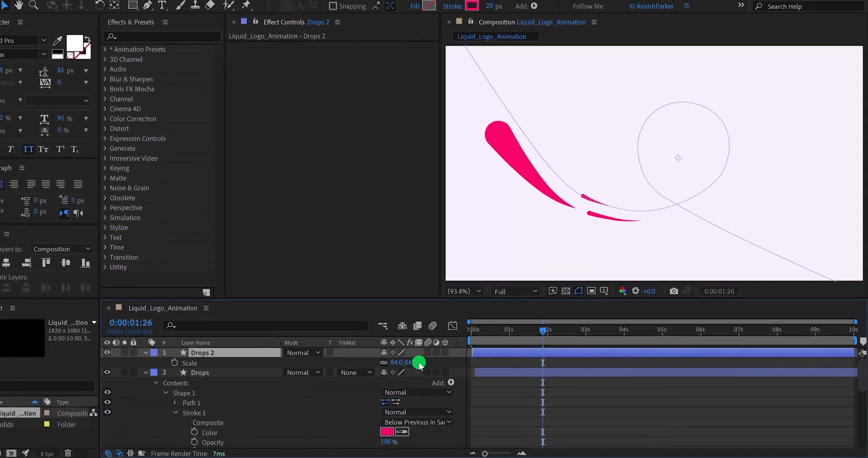
pyautogui.moveTo(381, 357); pyautogui.dragTo(427, 367)
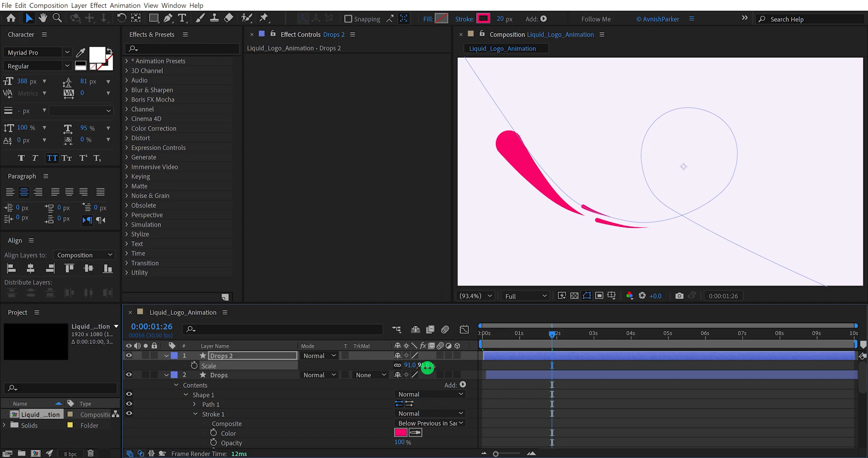
# - Set the stroke width of Drops 2 to 10 px and preview the trailing strokes
pyautogui.click(498, 19)
pyautogui.write('10')
pyautogui.press('Return')
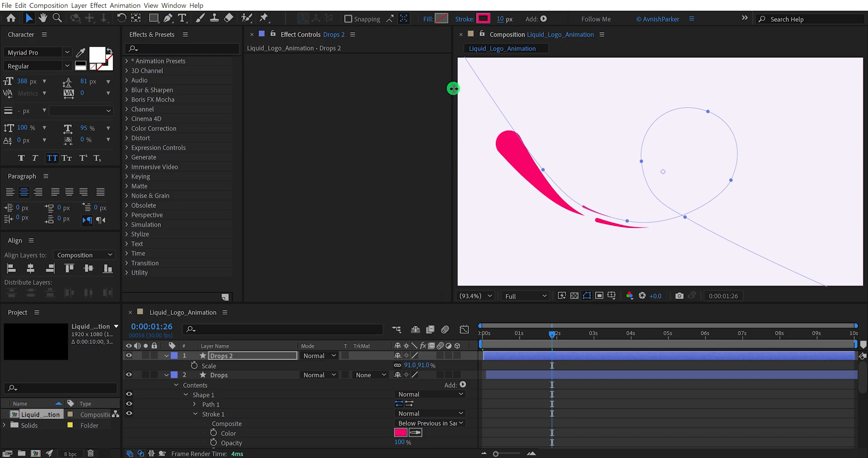
pyautogui.click(575, 390)
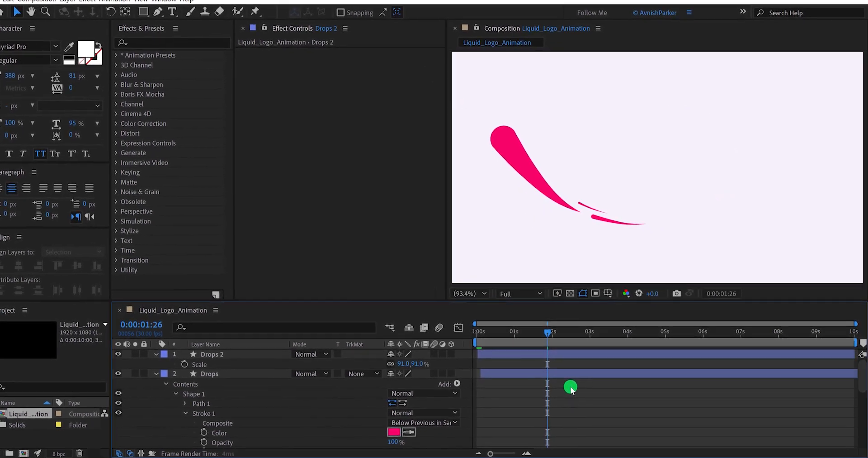
pyautogui.press('space')
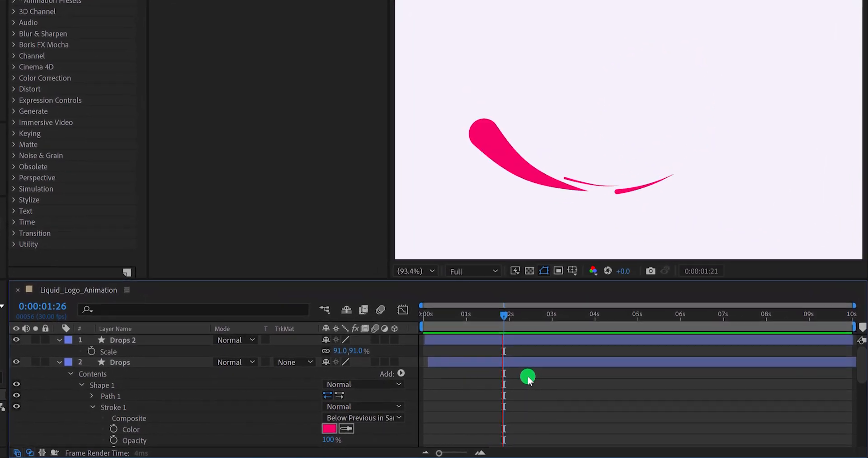
pyautogui.moveTo(442, 312); pyautogui.dragTo(479, 319)
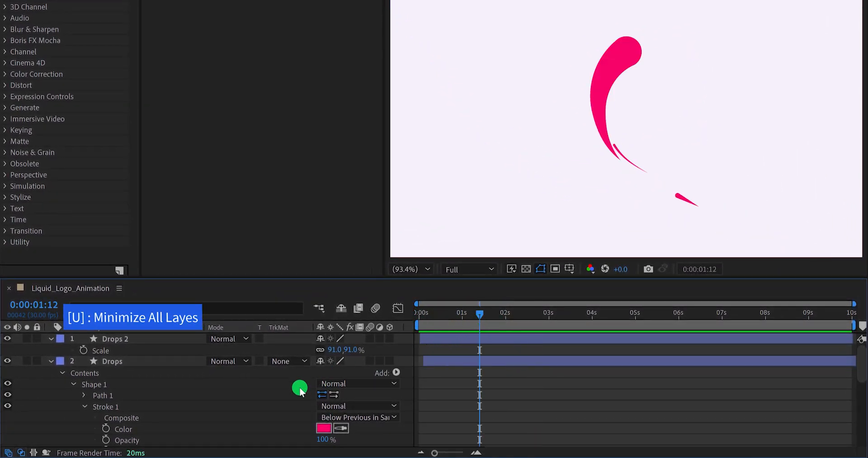
# - Pre-compose the Drops 2, Drops and Line_01 layers as Liquid_01, moving all attributes into the new composition
pyautogui.press('u')
pyautogui.press('u')
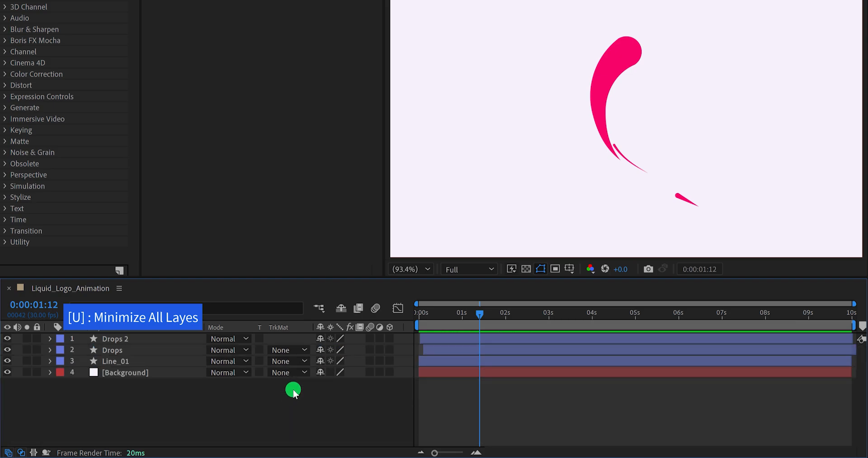
pyautogui.click(126, 361)
pyautogui.keyDown('shift'); pyautogui.click(128, 339); pyautogui.keyUp('shift')
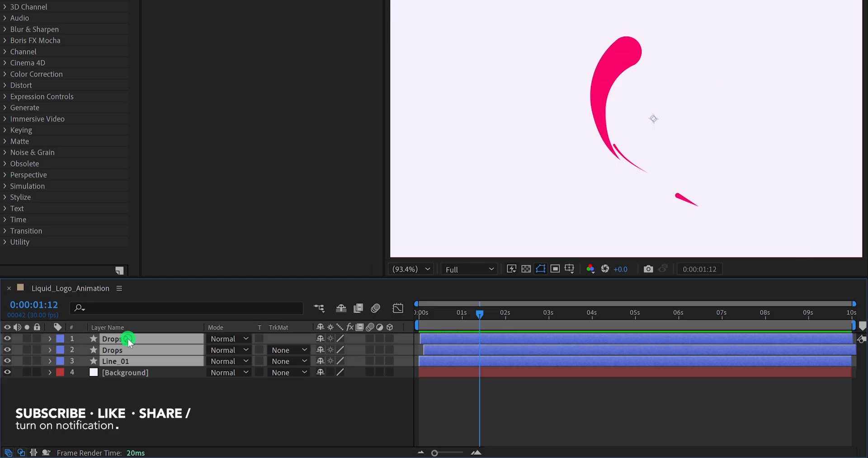
pyautogui.rightClick(127, 338)
pyautogui.click(221, 283)
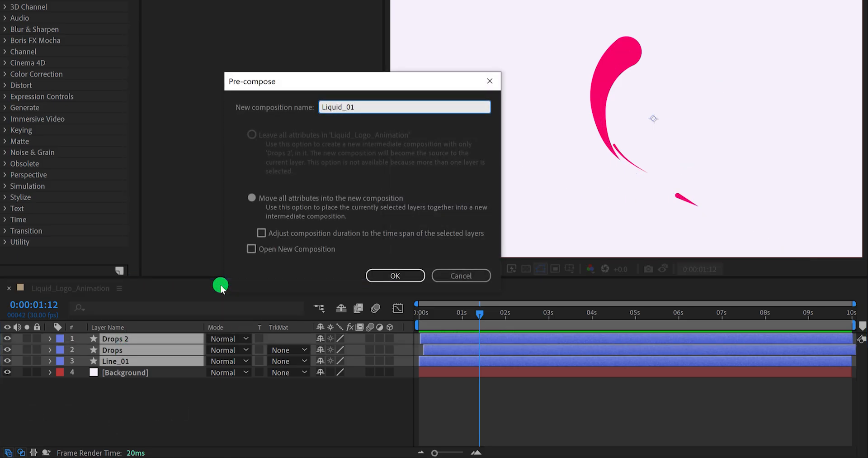
pyautogui.click(388, 275)
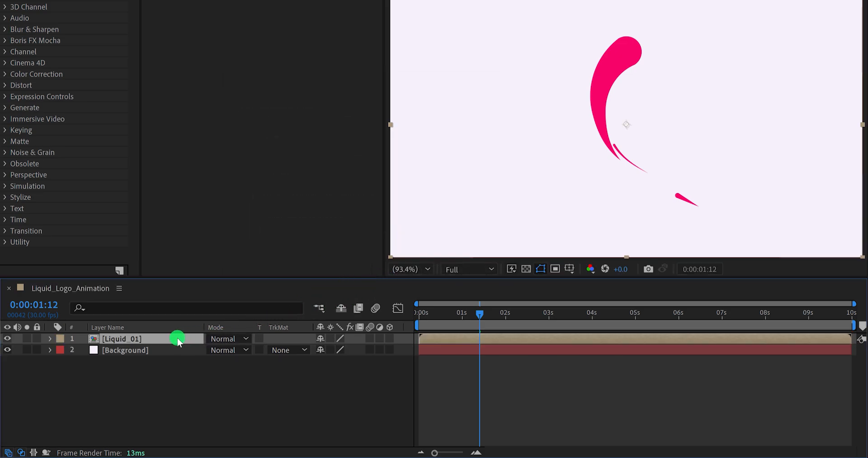
# - Duplicate the Liquid_01 layer and rename the copy Liquid_02
pyautogui.hotkey('ctrl', 'd')
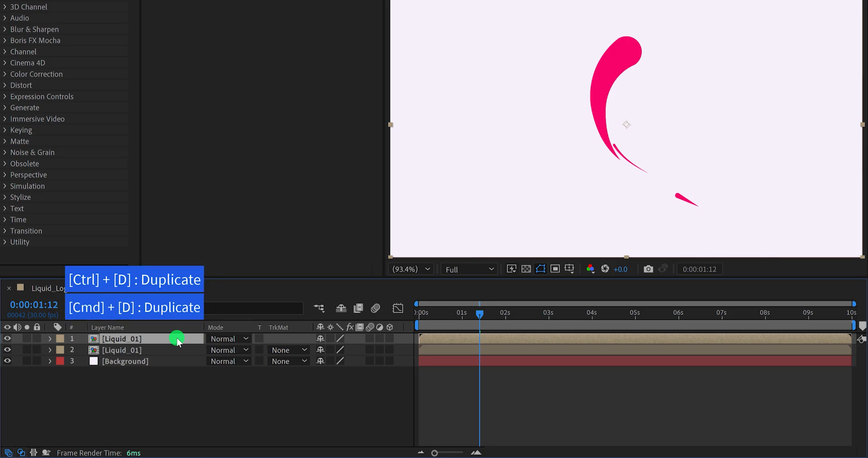
pyautogui.press('Return')
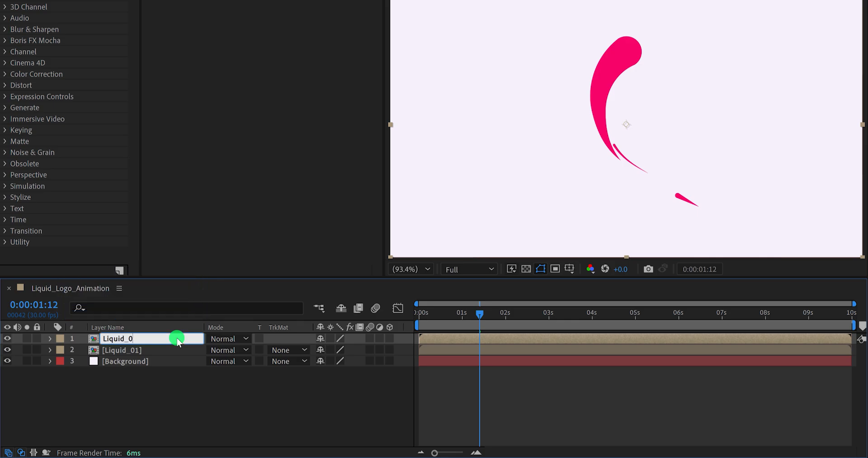
pyautogui.write('Liquid_02')
pyautogui.press('Return')
pyautogui.click(175, 375)
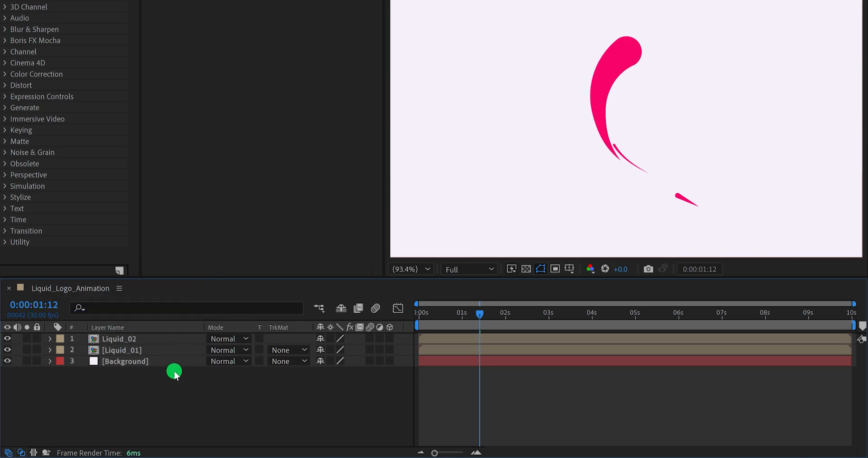
# - Find the Fill effect and apply it to the Liquid_02 layer
pyautogui.click(152, 338)
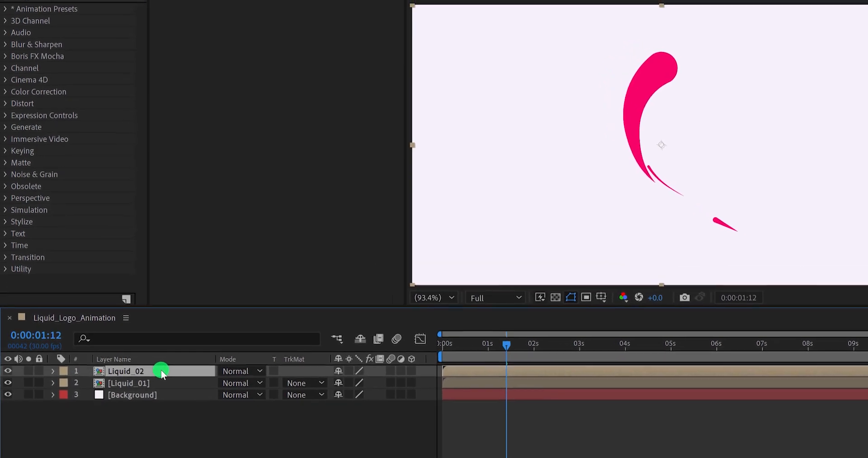
pyautogui.click(47, 9)
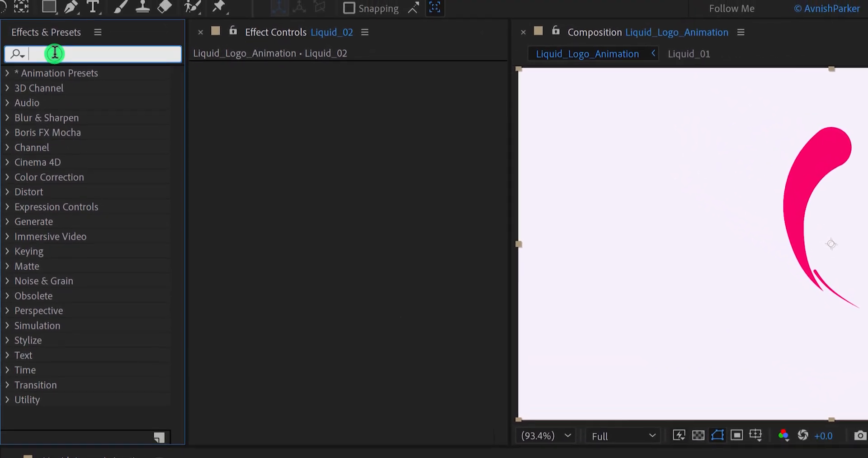
pyautogui.write('fill')
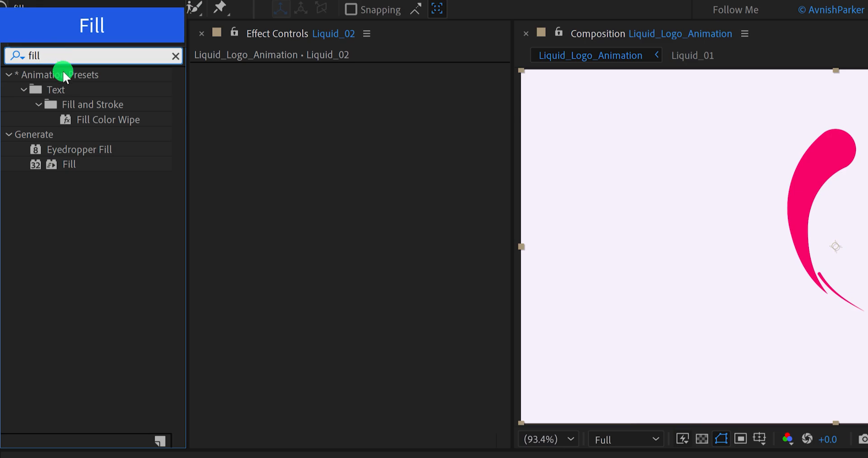
pyautogui.moveTo(78, 171); pyautogui.dragTo(246, 177)
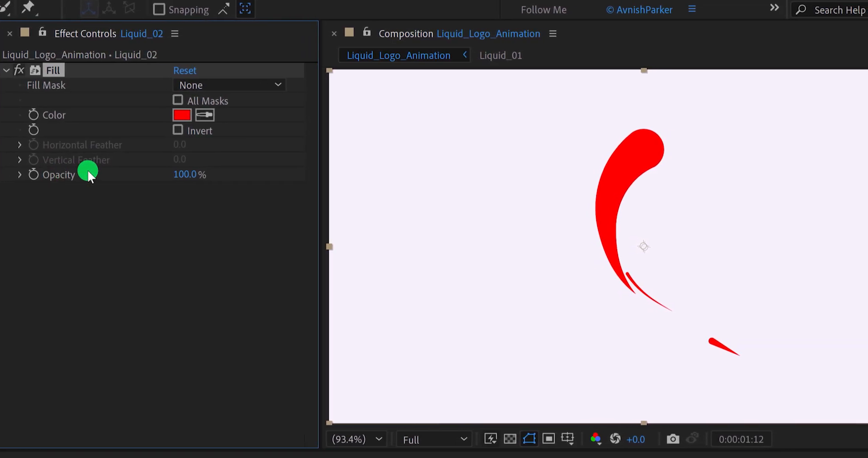
# - Set the Fill color of Liquid_02 to dark purple #2A0868
pyautogui.click(181, 115)
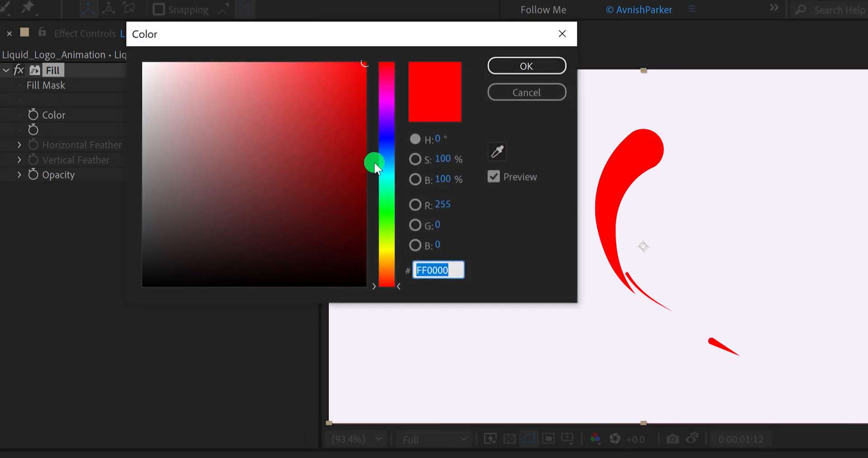
pyautogui.click(386, 126)
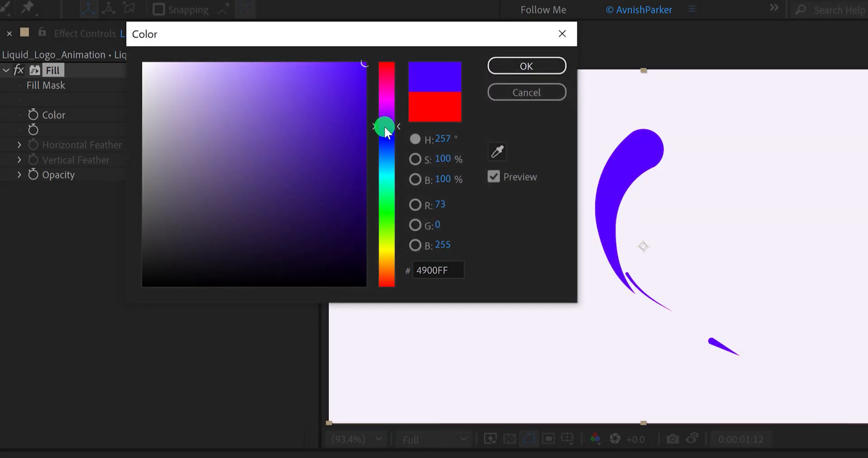
pyautogui.moveTo(357, 161); pyautogui.dragTo(350, 195)
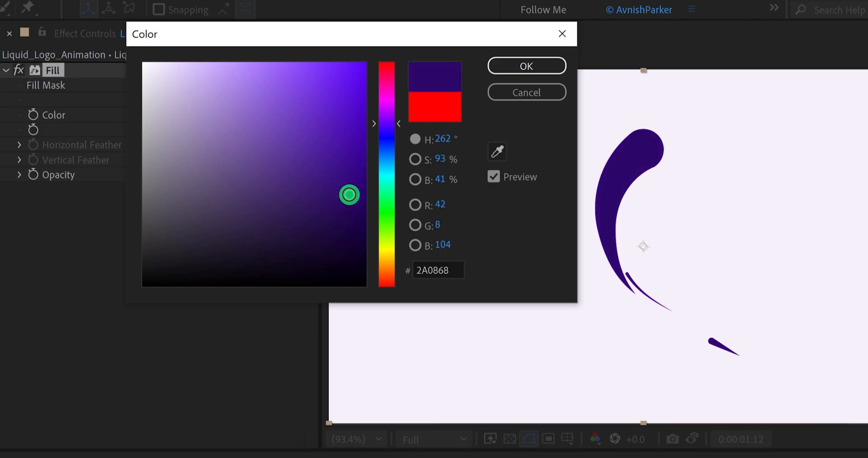
pyautogui.click(495, 70)
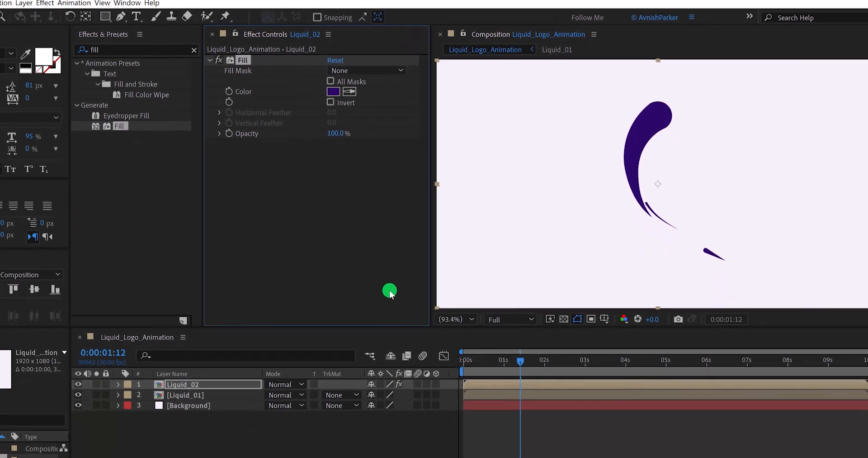
# - Flip the Liquid_02 layer horizontally and scrub the timeline to check the mirrored motion
pyautogui.moveTo(508, 334); pyautogui.dragTo(541, 339)
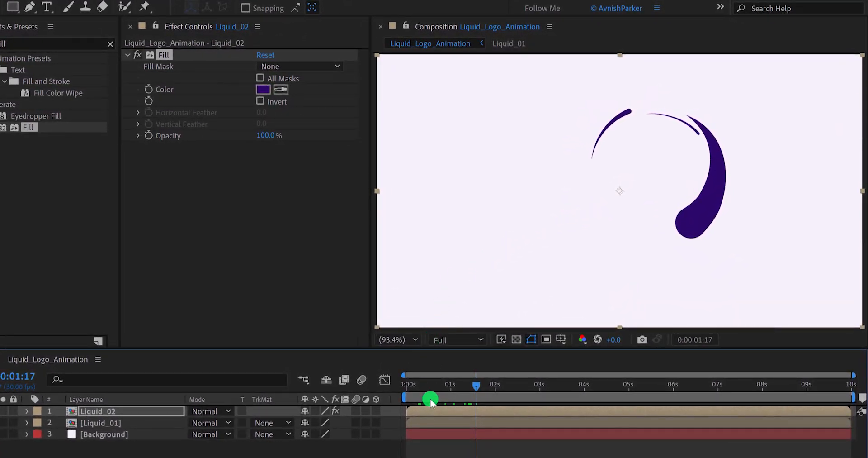
pyautogui.rightClick(428, 412)
pyautogui.moveTo(503, 144)
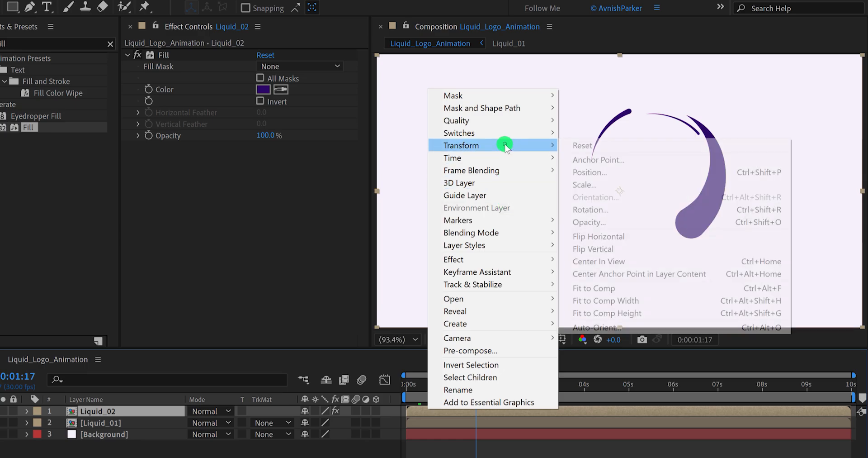
pyautogui.click(631, 236)
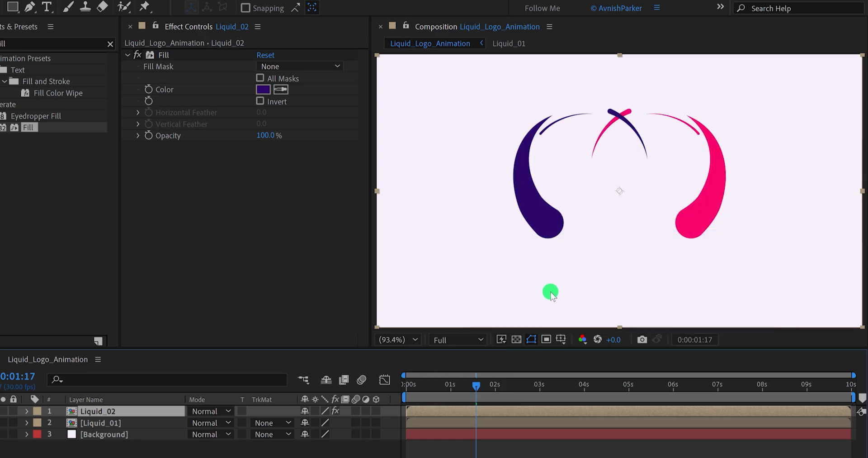
pyautogui.moveTo(409, 391); pyautogui.dragTo(496, 392)
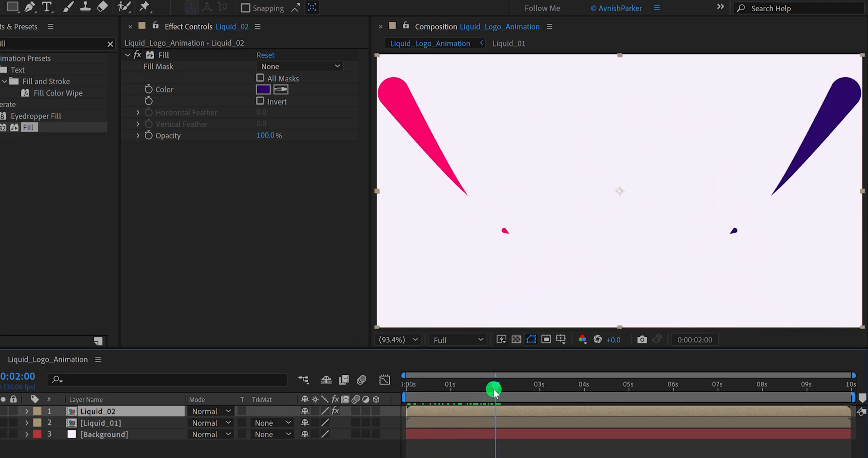
# - Flip the Liquid_02 layer vertically and preview both liquid strokes together
pyautogui.rightClick(469, 409)
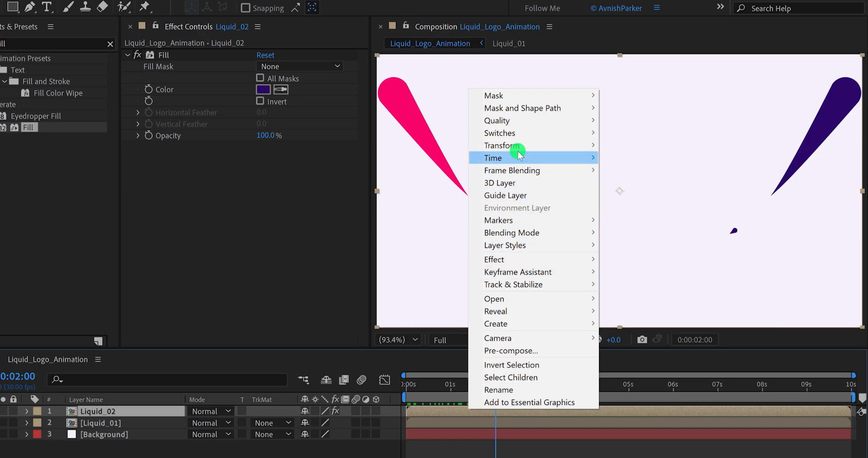
pyautogui.moveTo(554, 145)
pyautogui.click(630, 240)
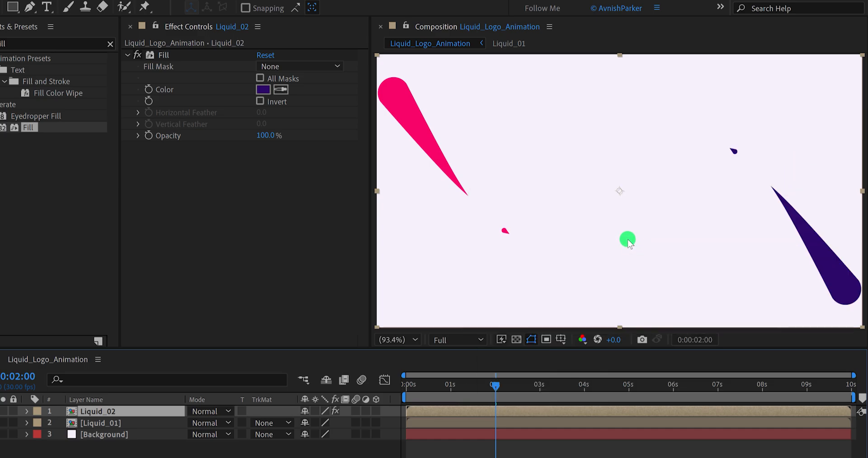
pyautogui.press('space')
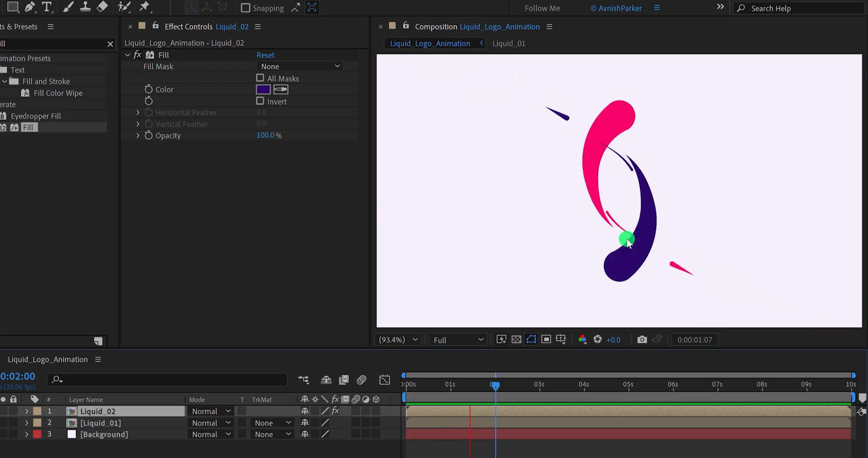
pyautogui.press('space')
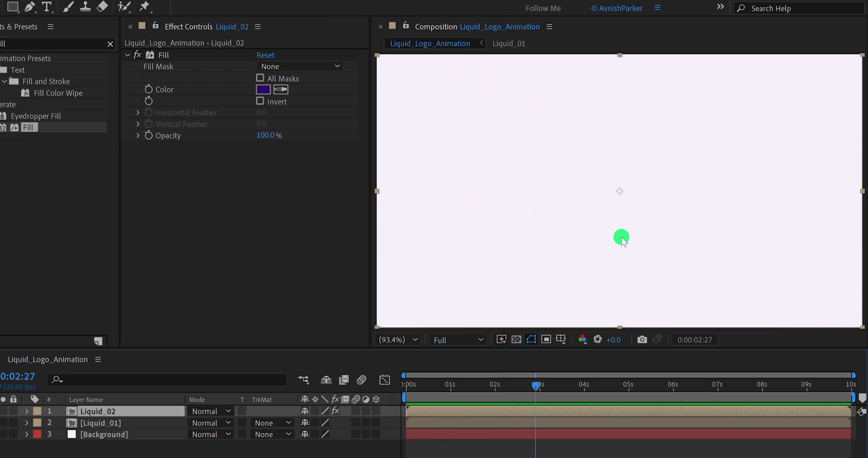
# - Shift the Liquid_02 layer in time so it starts at about 1.3 seconds, and preview the offset
pyautogui.moveTo(468, 386); pyautogui.dragTo(498, 402)
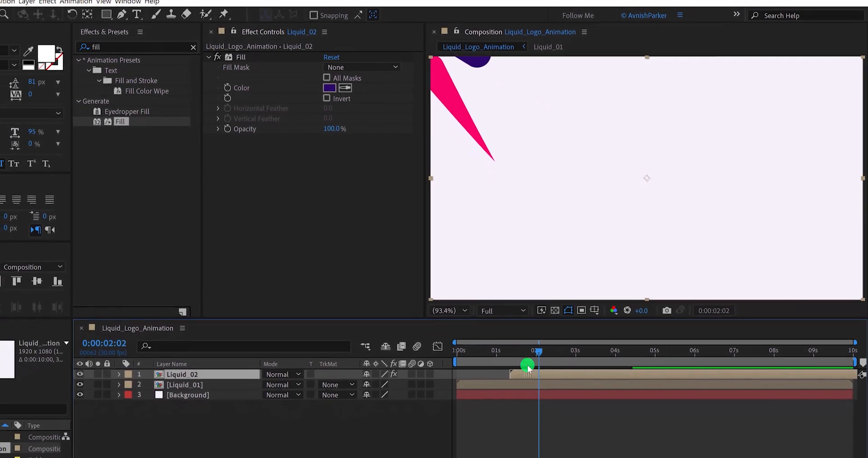
pyautogui.click(492, 377)
pyautogui.moveTo(532, 345); pyautogui.dragTo(528, 344)
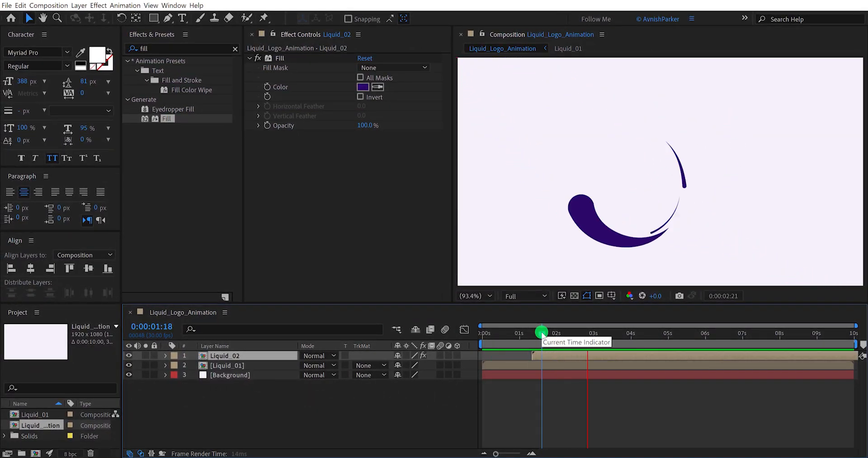
# - At 0:00:02:01, create a 1920 × 1080 px solid named Fill_01, sampling its color from the pink liquid stroke
pyautogui.moveTo(543, 337)
pyautogui.mouseDown()
pyautogui.moveTo(534, 336)
pyautogui.moveTo(559, 337)
pyautogui.mouseUp()
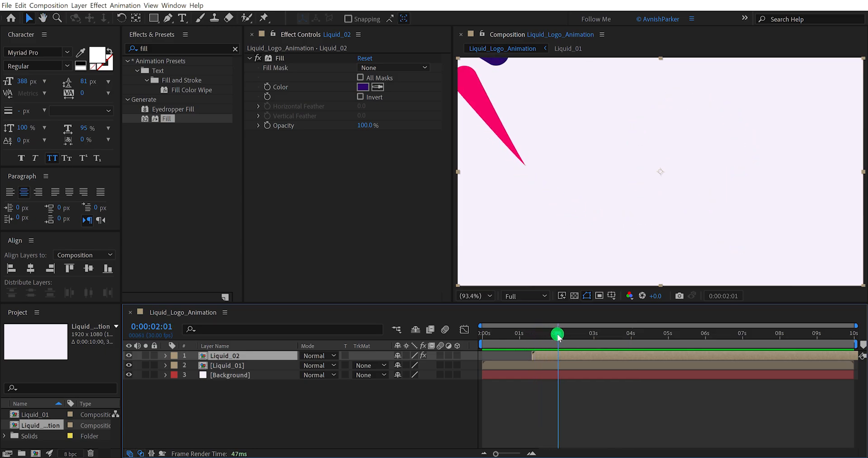
pyautogui.rightClick(294, 397)
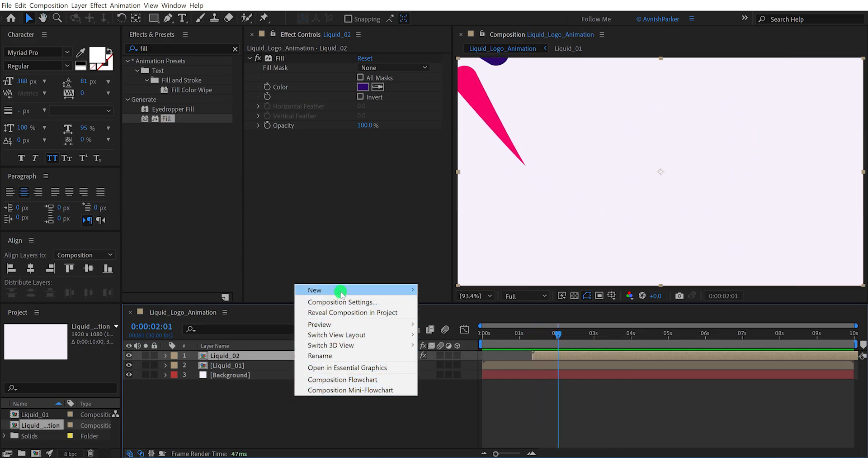
pyautogui.moveTo(413, 288)
pyautogui.click(468, 311)
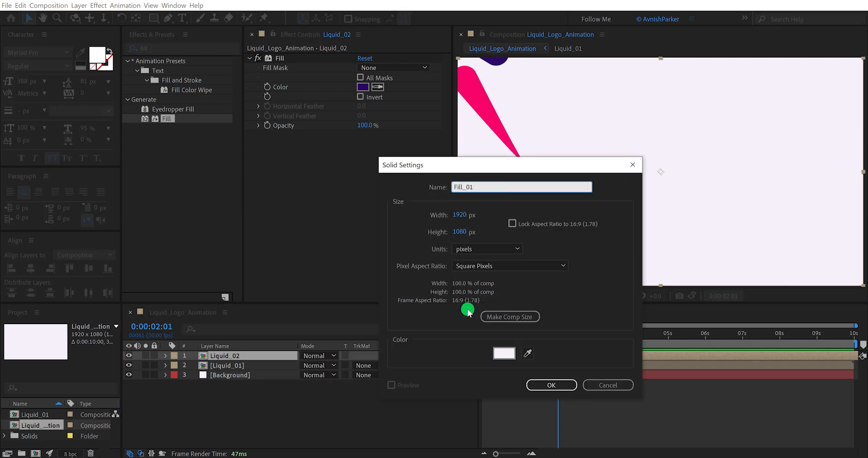
pyautogui.click(523, 355)
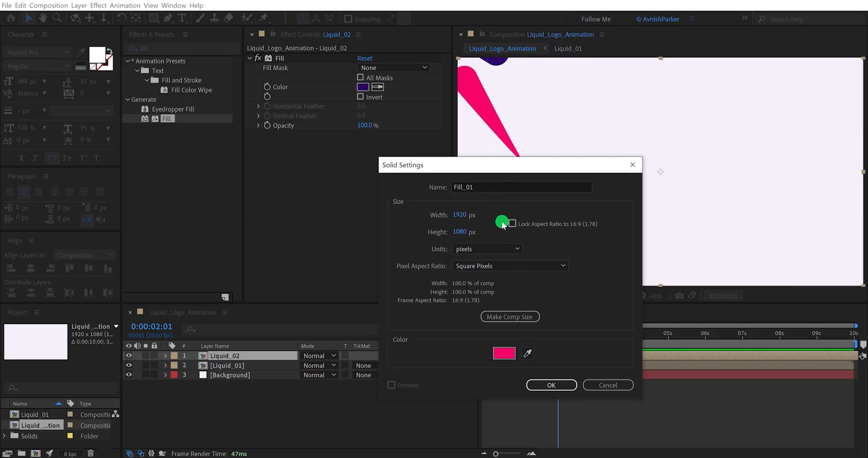
pyautogui.click(547, 385)
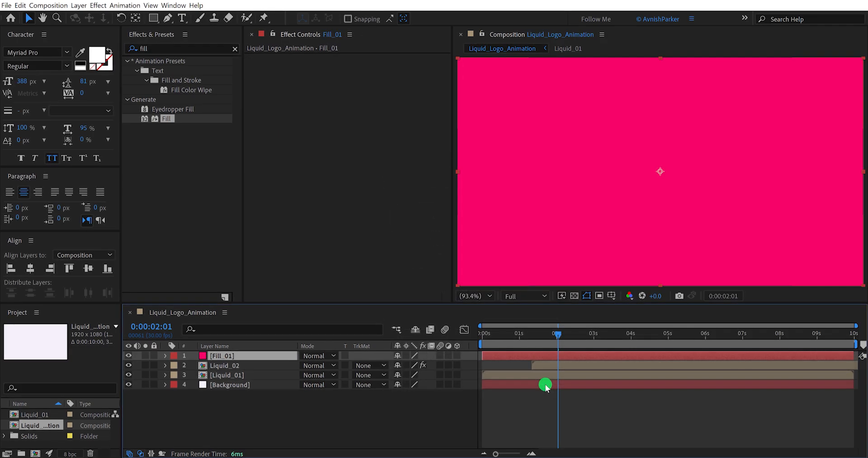
# - Search the effects for "radial" and apply CC Radial ScaleWipe to the Fill_01 layer
pyautogui.doubleClick(179, 47)
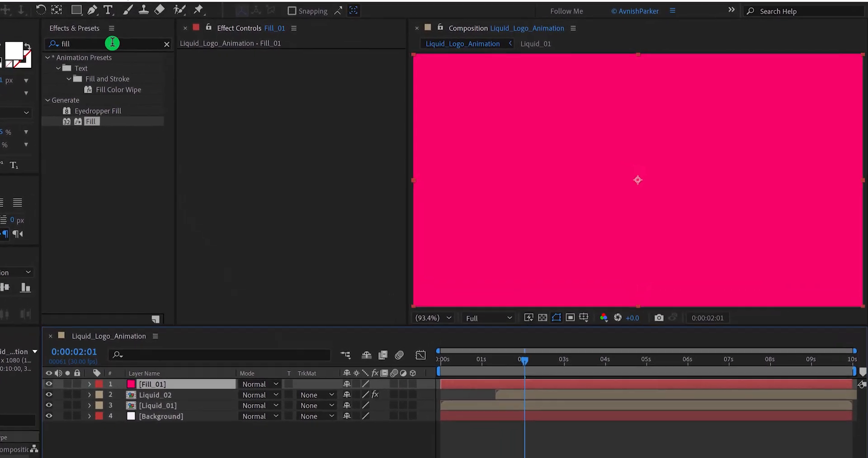
pyautogui.write('rad')
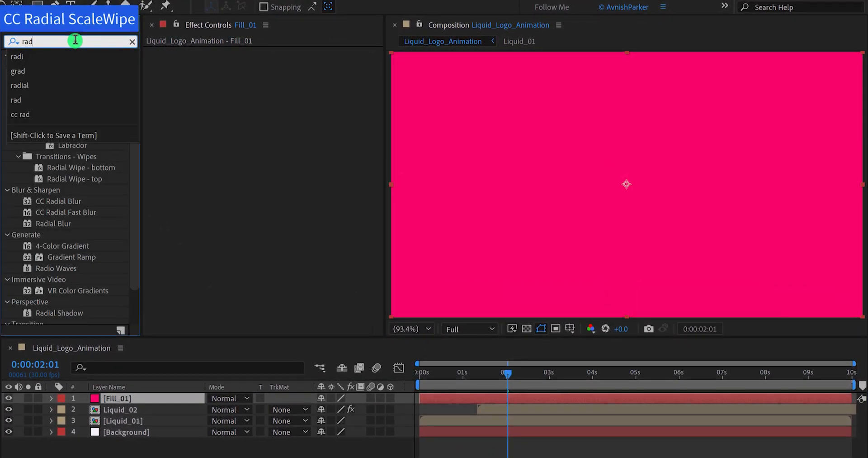
pyautogui.write('ial')
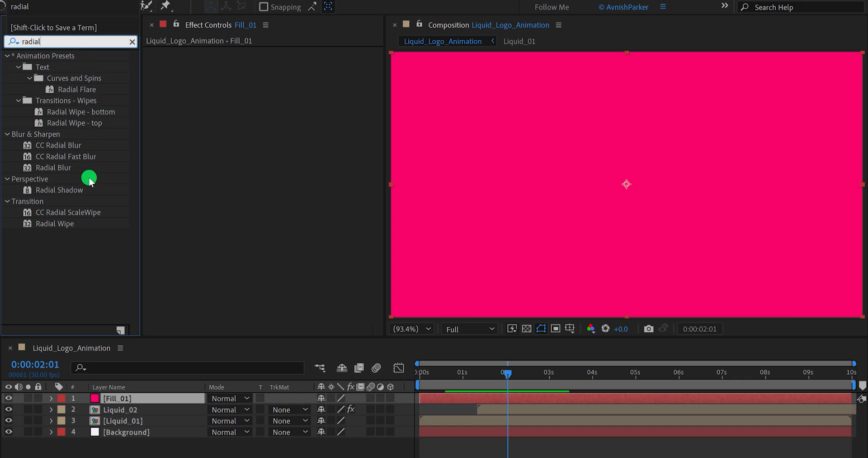
pyautogui.click(70, 213)
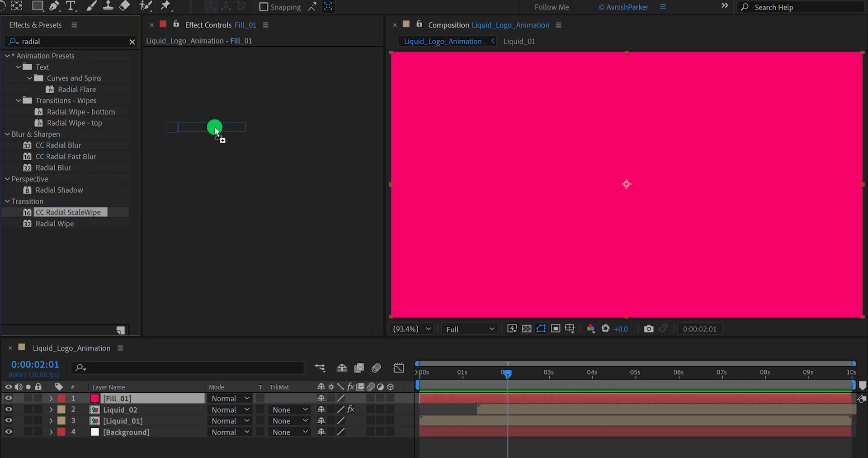
pyautogui.moveTo(216, 130); pyautogui.dragTo(215, 130)
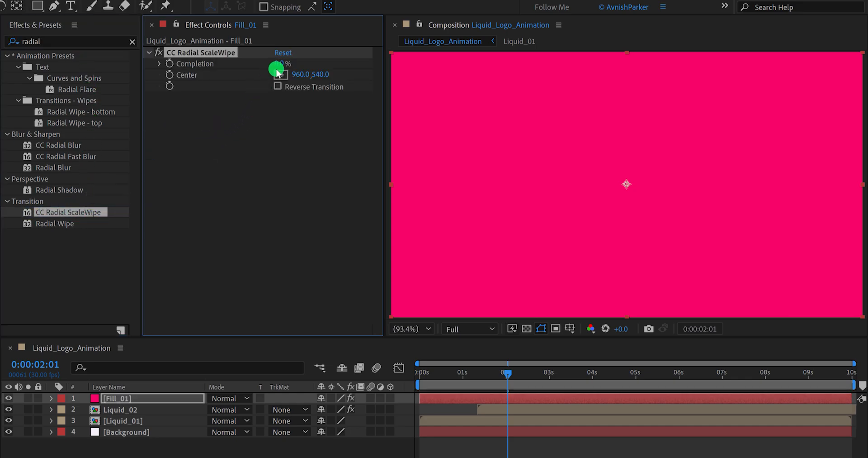
# - Set the wipe's Completion to 30%, enable Reverse Transition and place its Center on the composition's top-left corner
pyautogui.moveTo(281, 64); pyautogui.dragTo(299, 67)
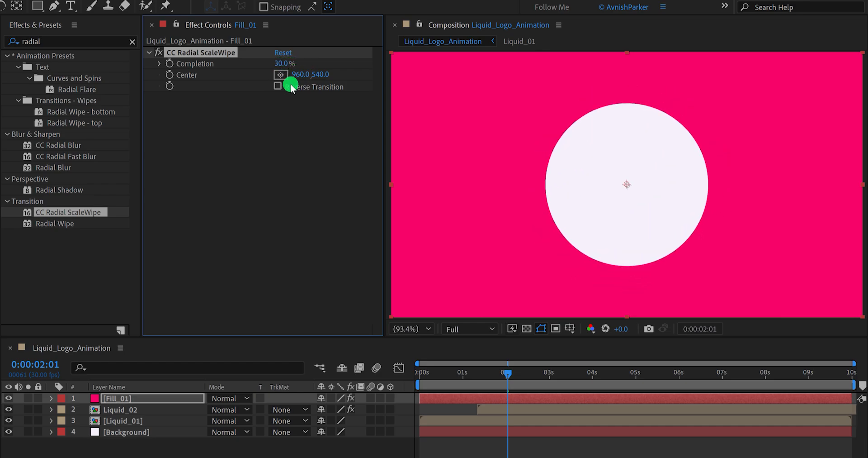
pyautogui.click(277, 88)
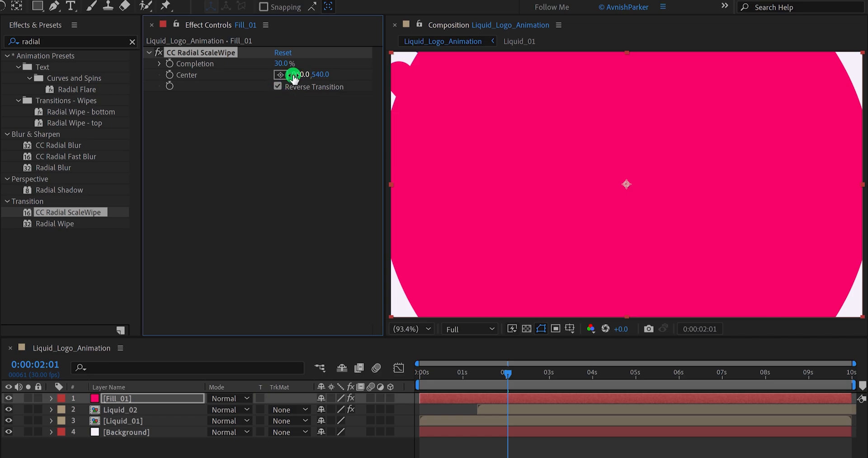
pyautogui.click(281, 75)
pyautogui.click(391, 53)
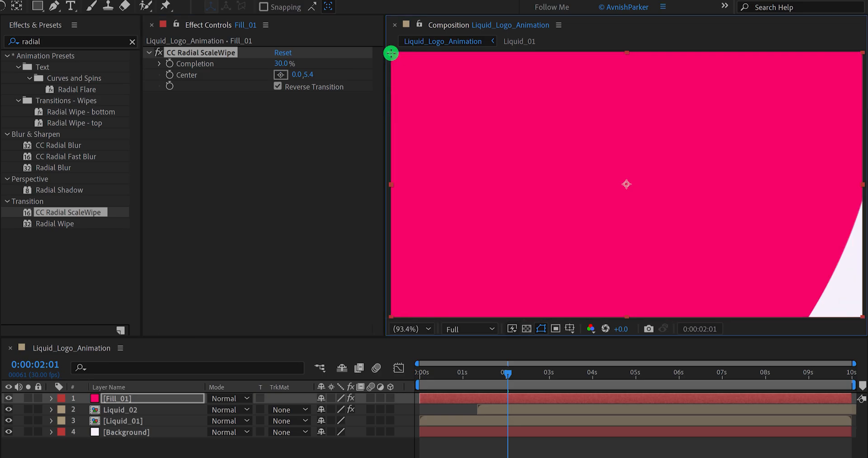
# - Keyframe the wipe's Completion at 100% at 0:00:02:01 and 0% at 0:00:03:00, and preview the transition
pyautogui.moveTo(291, 68); pyautogui.dragTo(309, 66)
pyautogui.moveTo(323, 64); pyautogui.dragTo(327, 65)
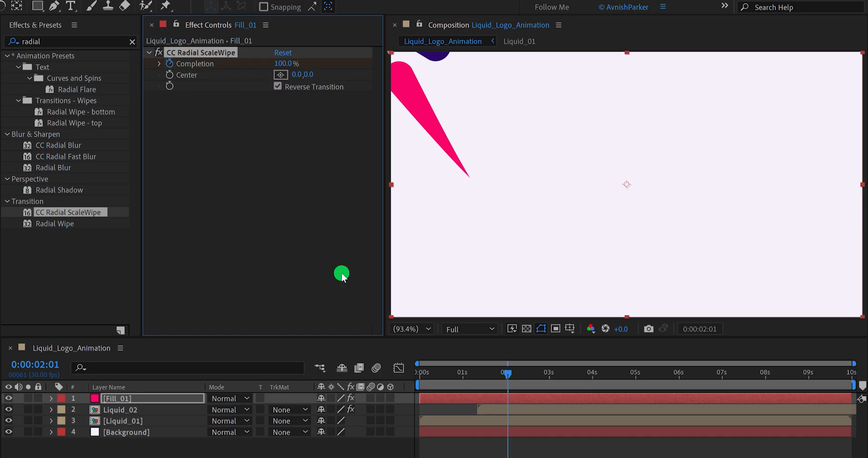
pyautogui.click(550, 376)
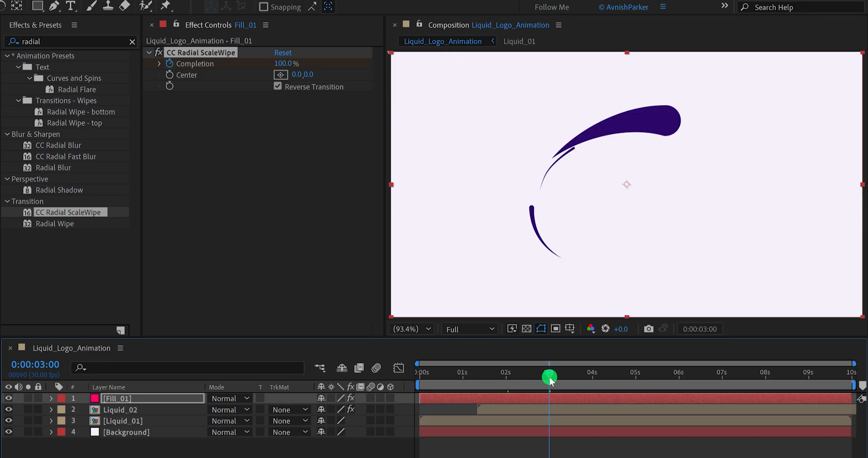
pyautogui.click(285, 63)
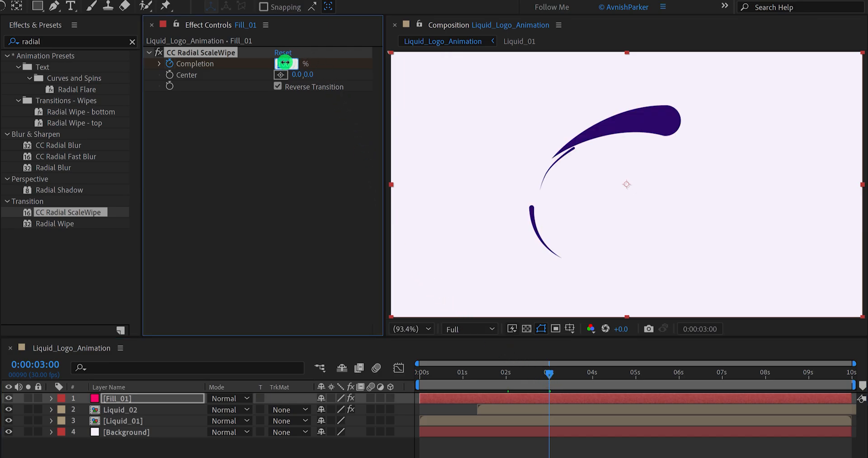
pyautogui.write('0')
pyautogui.press('Return')
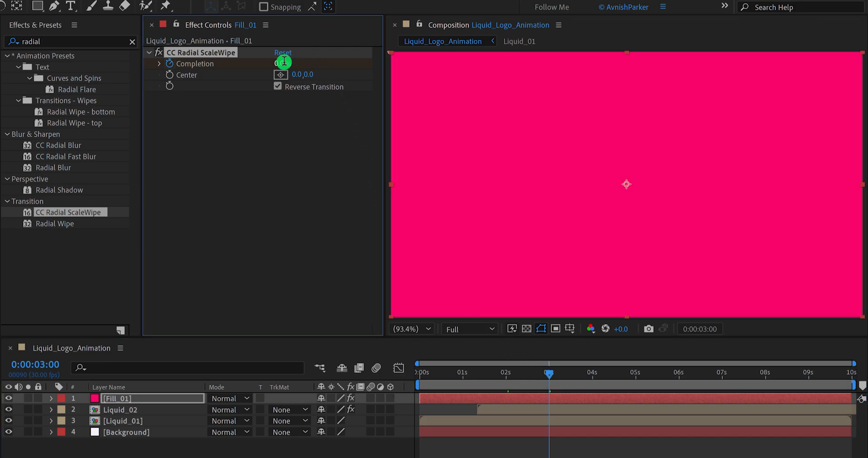
pyautogui.press('space')
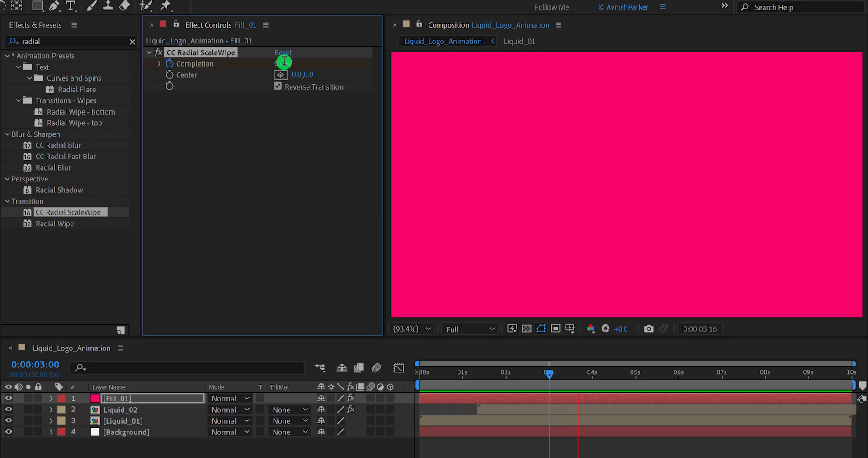
pyautogui.press('space')
# - Reveal the Completion keyframes of Fill_01 and apply Easy Ease to both of them
pyautogui.press('u')
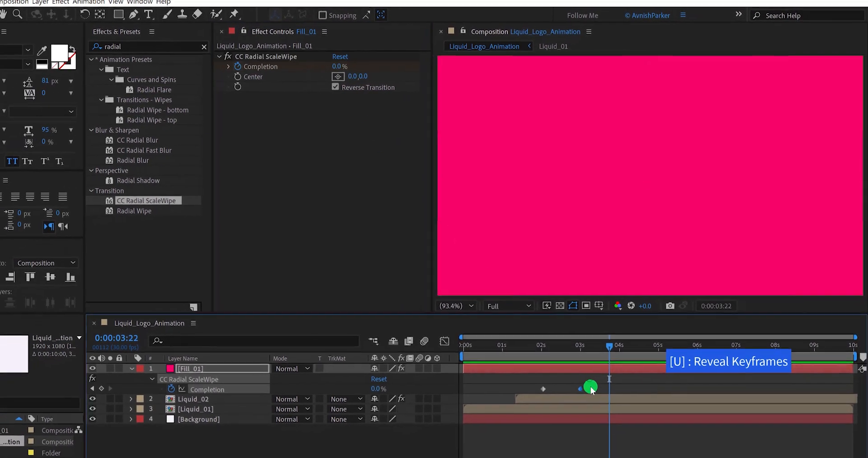
pyautogui.rightClick(543, 388)
pyautogui.moveTo(571, 391)
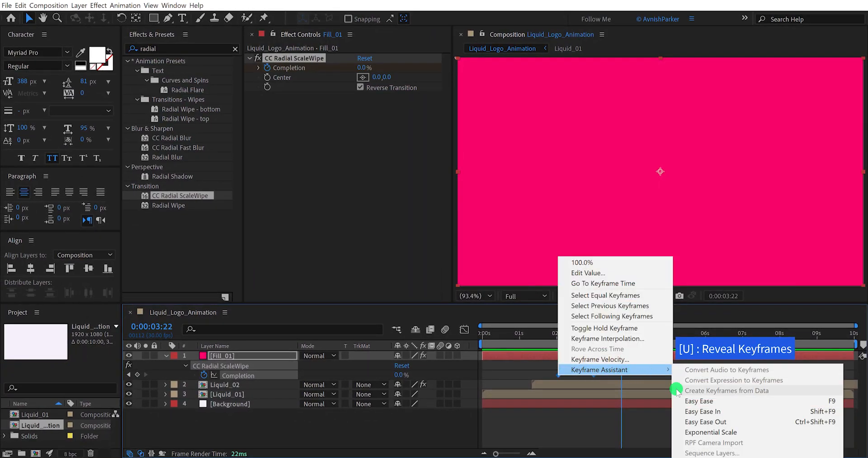
pyautogui.click(688, 400)
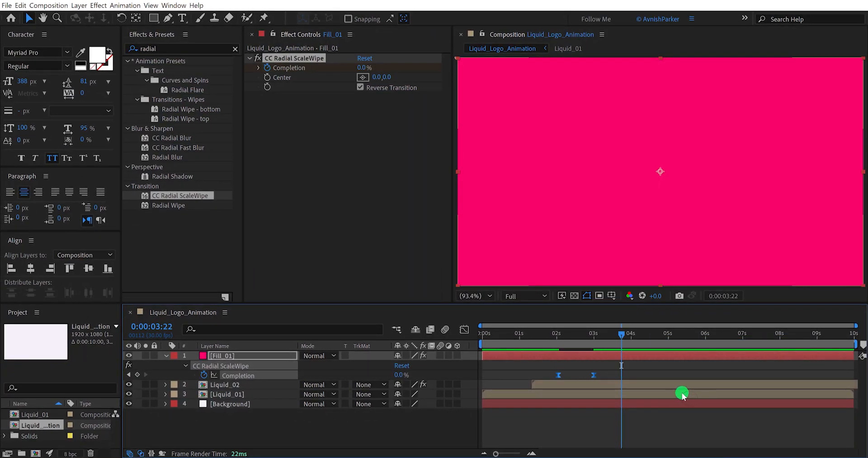
# - Sharpen the speed curve between Fill_01's Completion keyframes in the Graph Editor so it peaks midway, and preview the wipe
pyautogui.click(465, 332)
pyautogui.click(559, 358)
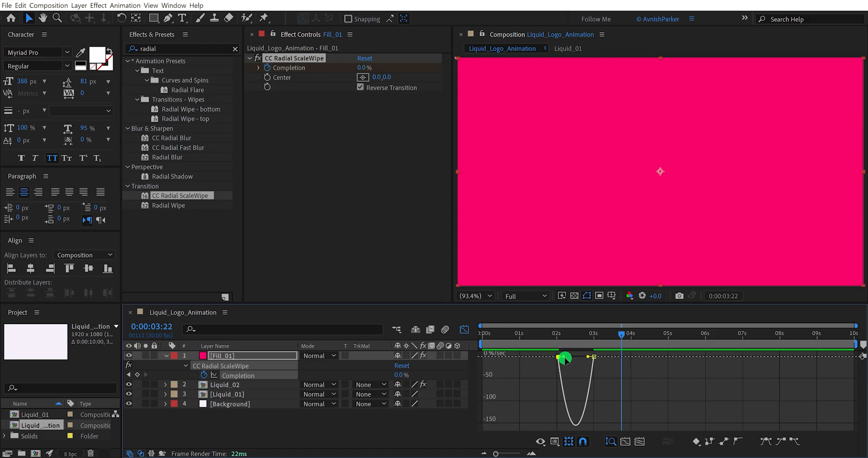
pyautogui.moveTo(567, 359); pyautogui.dragTo(579, 358)
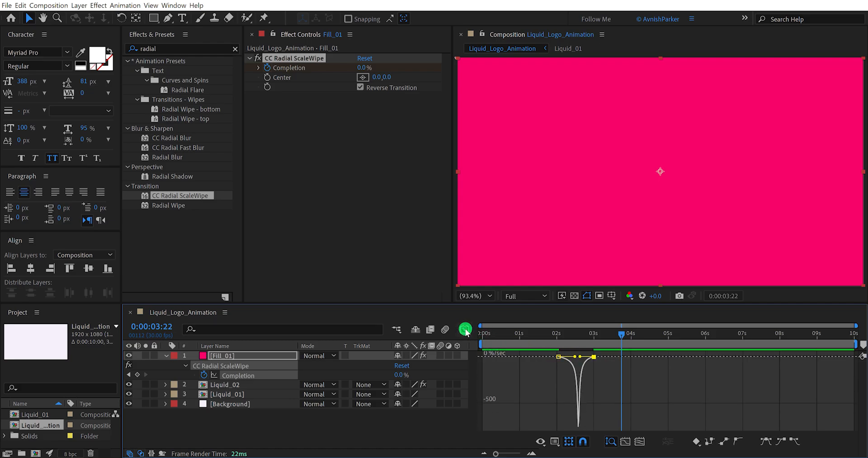
pyautogui.click(465, 330)
pyautogui.click(517, 364)
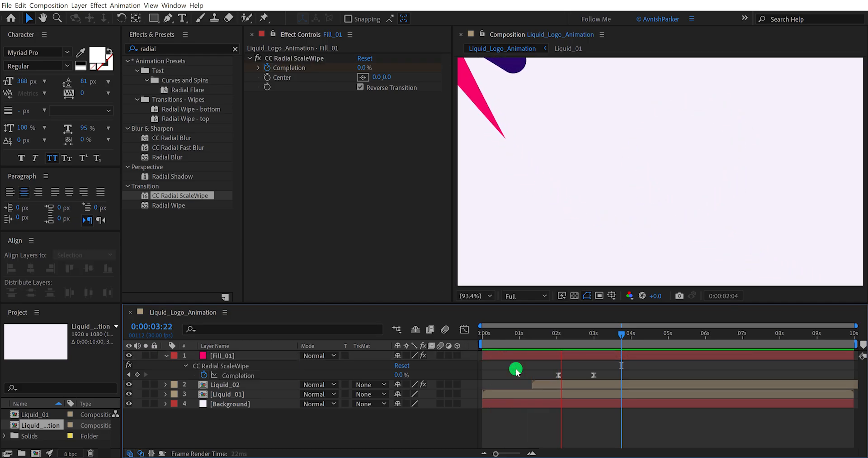
# - Shift the Fill_01 layer a few frames earlier and place it below Liquid_01 in the layer stack
pyautogui.moveTo(532, 337); pyautogui.dragTo(568, 357)
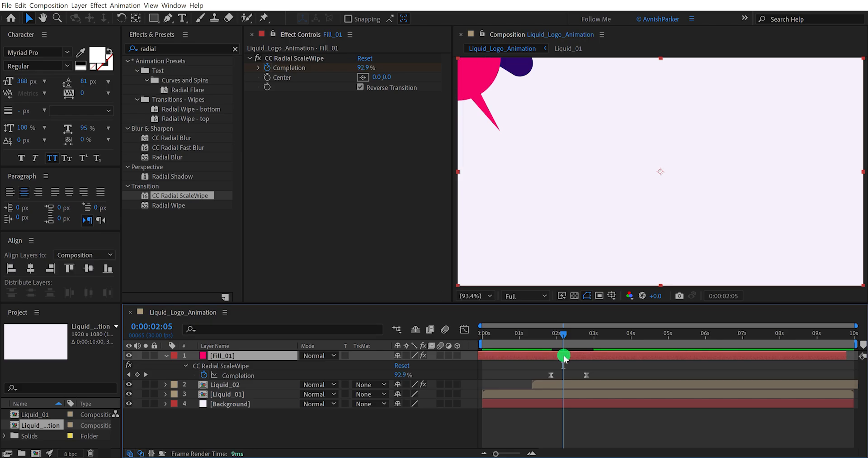
pyautogui.moveTo(264, 371); pyautogui.dragTo(266, 399)
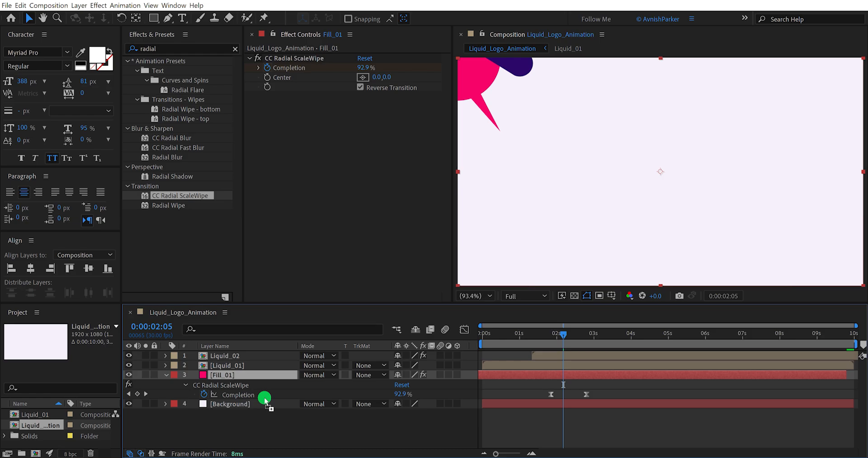
pyautogui.click(540, 357)
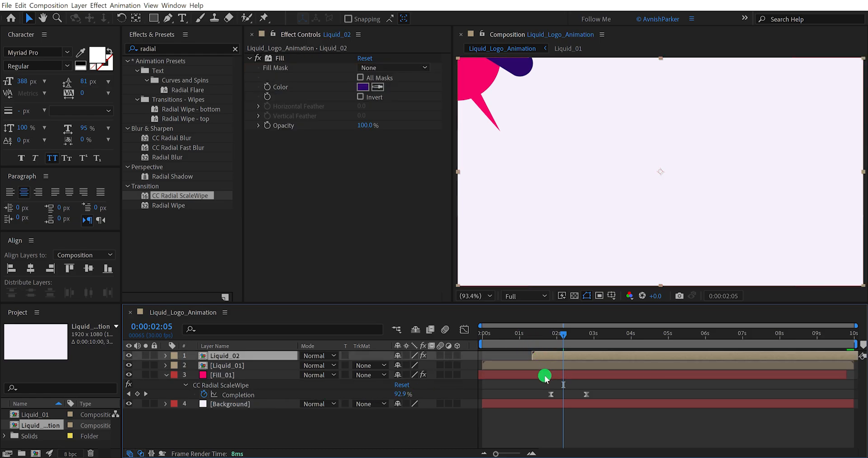
# - Duplicate the Fill_01 layer and rename the copy Fill_02
pyautogui.click(545, 376)
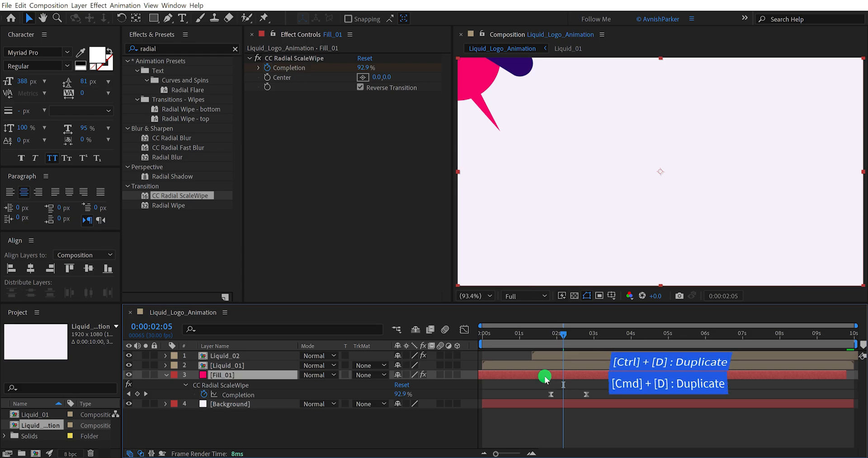
pyautogui.hotkey('ctrl', 'd')
pyautogui.press('Return')
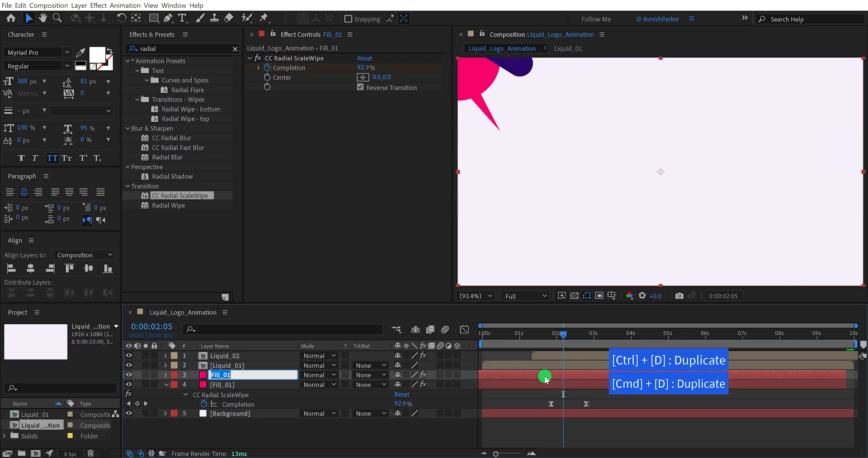
pyautogui.write('2')
pyautogui.press('Return')
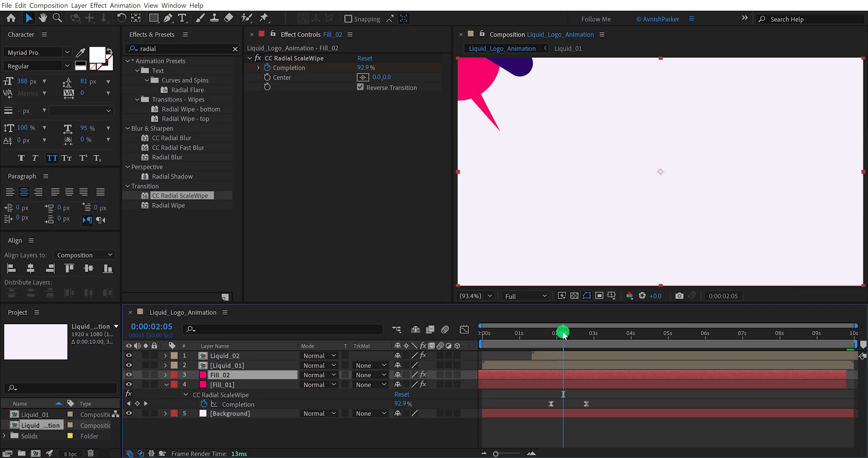
# - Reveal Fill_02's keyframes and shift the layer later so its wipe starts just before 0:00:03:11
pyautogui.moveTo(563, 334); pyautogui.dragTo(609, 333)
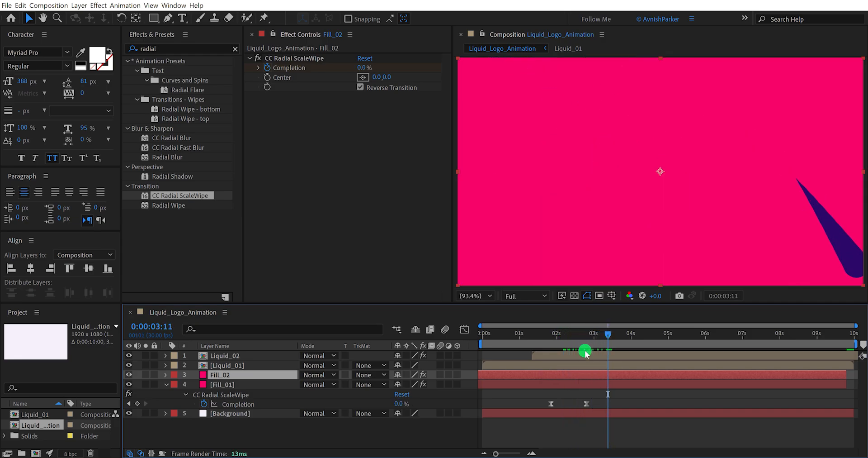
pyautogui.moveTo(530, 374); pyautogui.dragTo(585, 374)
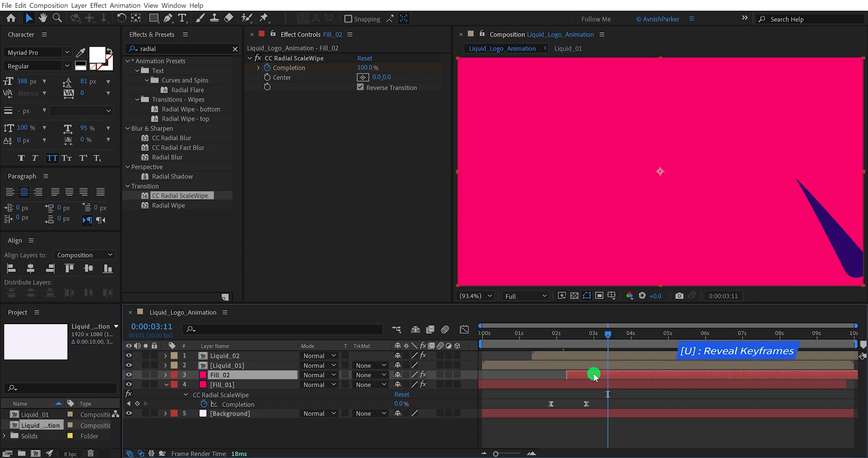
pyautogui.press('u')
pyautogui.moveTo(604, 375); pyautogui.dragTo(586, 376)
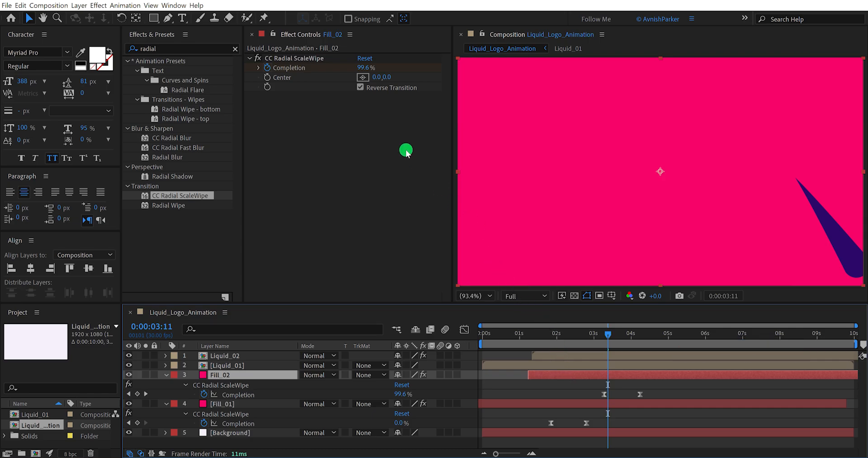
# - Set the Center of Fill_02's CC Radial ScaleWipe to 1920, 1080, the composition's bottom-right corner
pyautogui.click(311, 58)
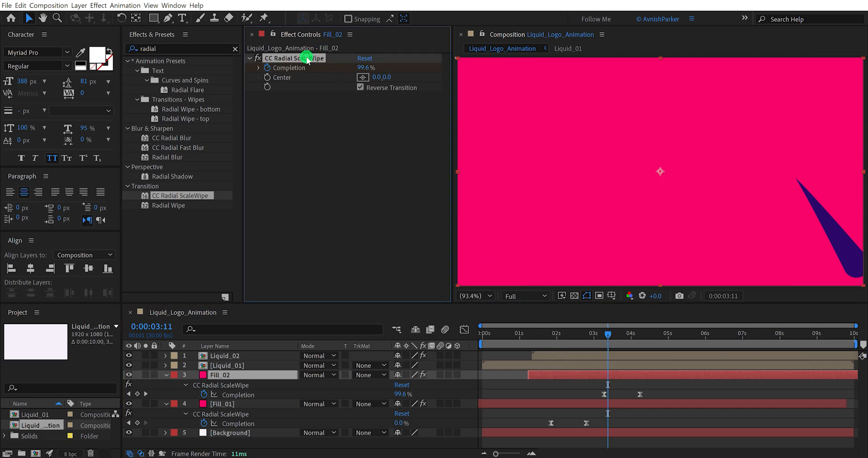
pyautogui.click(363, 78)
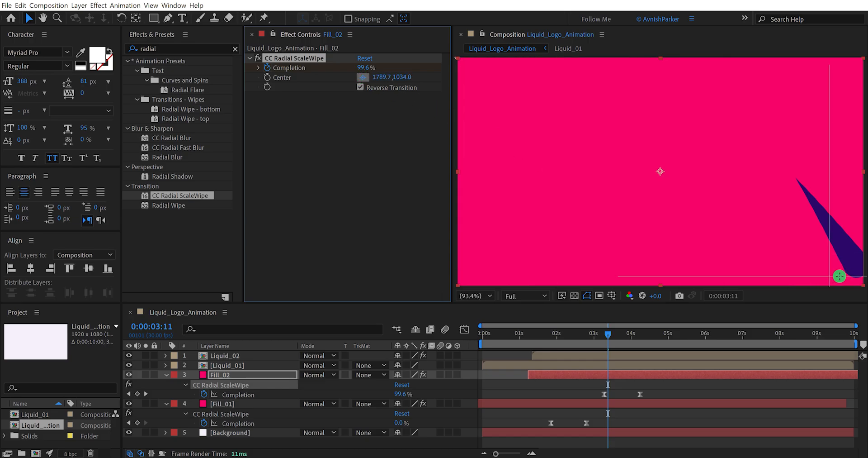
pyautogui.click(860, 284)
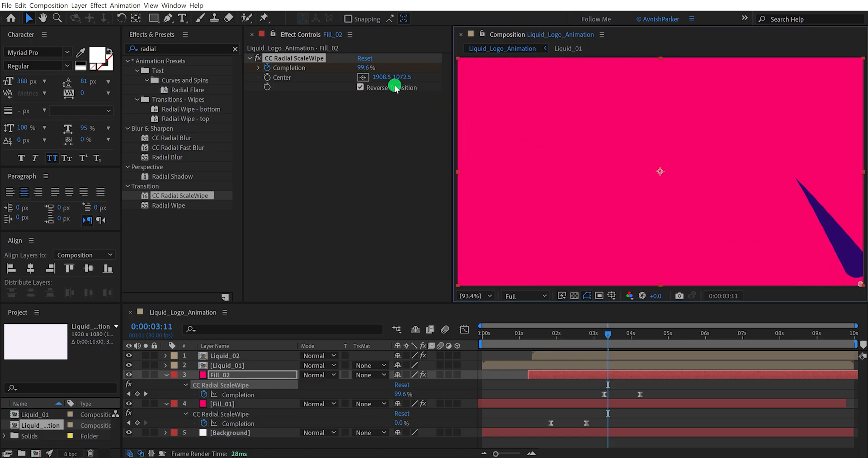
pyautogui.click(379, 77)
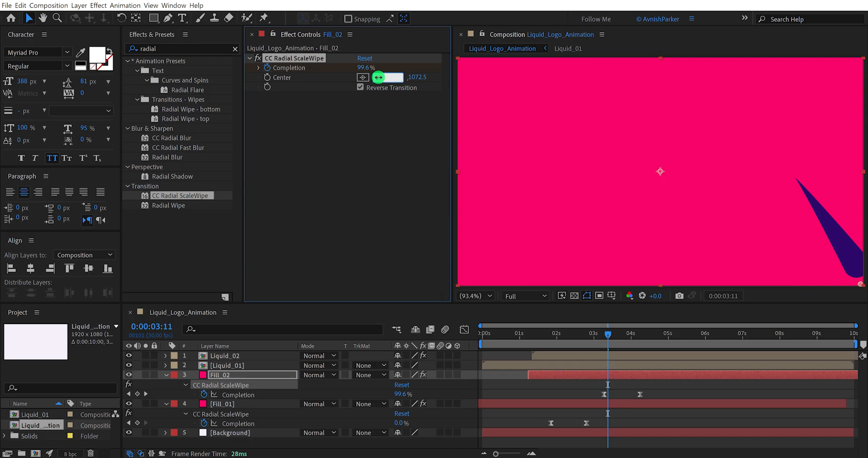
pyautogui.write('1920')
pyautogui.press('Return')
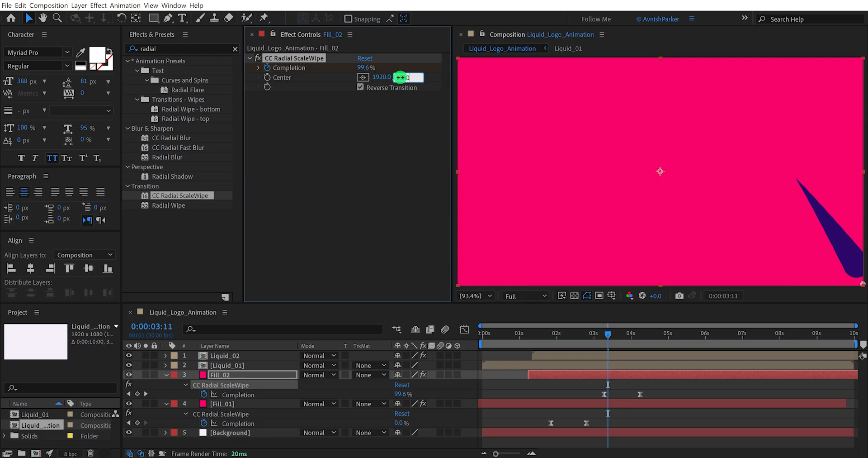
pyautogui.press('Return')
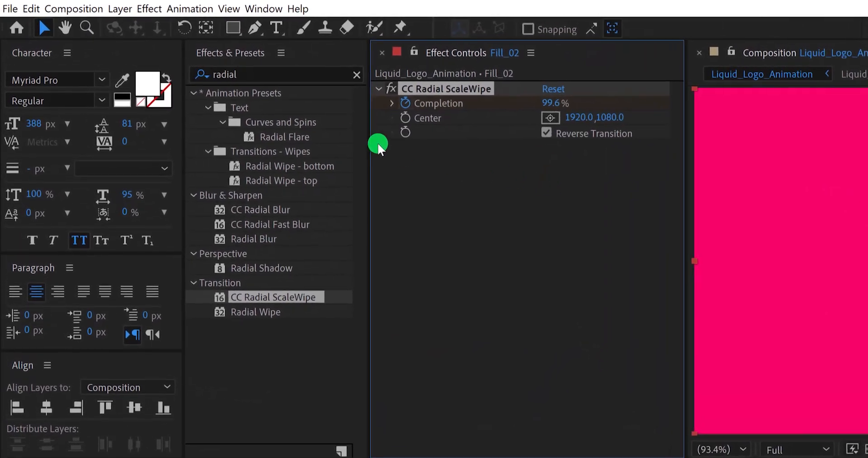
# - Recolor Fill_02 as a new solid using the dark purple sampled from the liquid stroke, and preview the animation
pyautogui.click(120, 9)
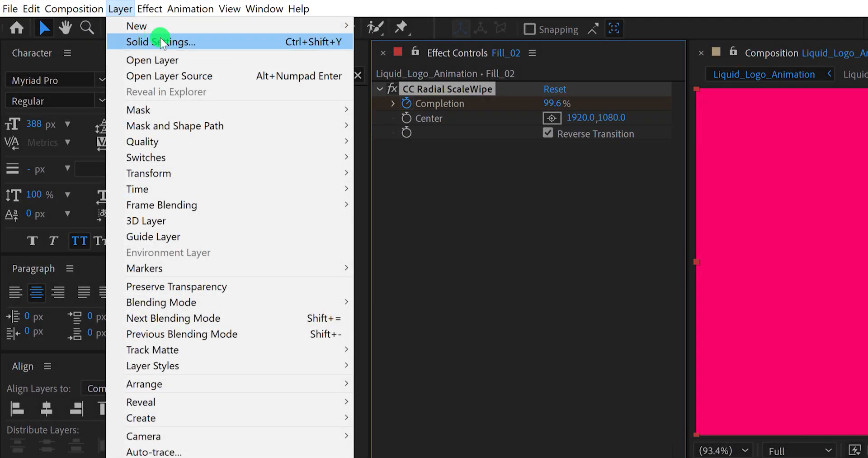
pyautogui.click(197, 42)
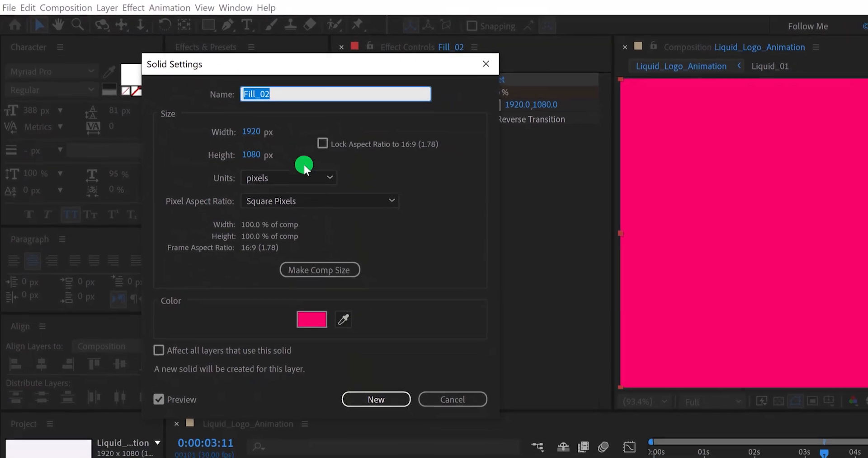
pyautogui.click(343, 319)
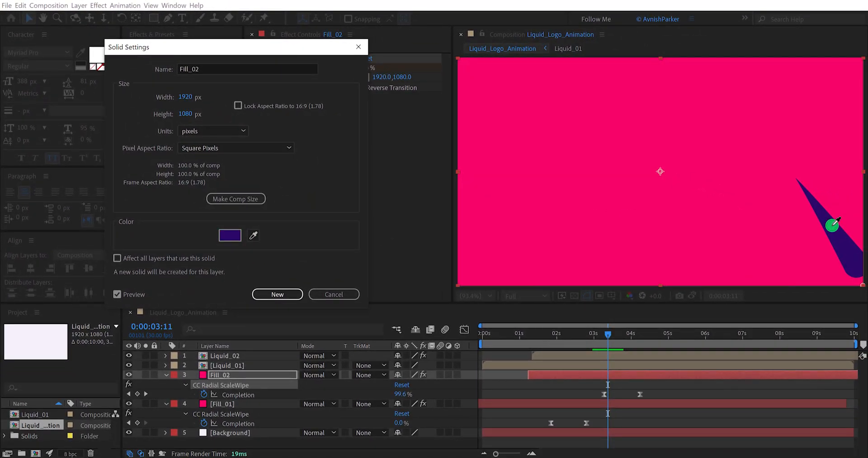
pyautogui.click(835, 224)
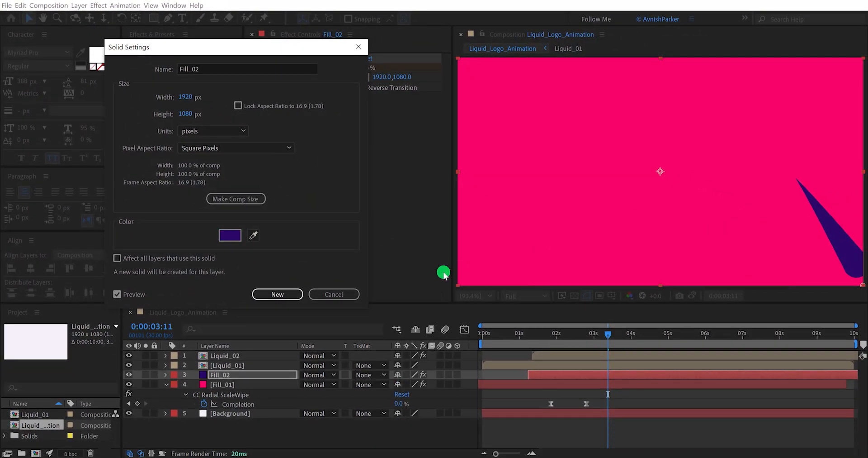
pyautogui.click(274, 294)
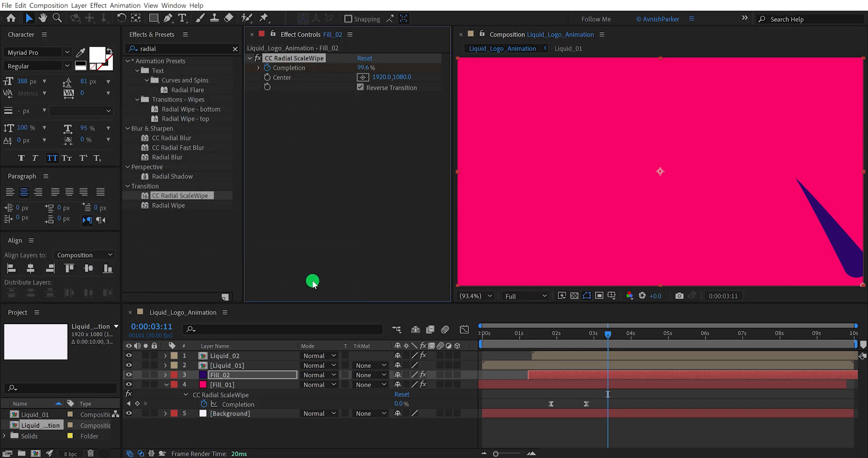
pyautogui.press('space')
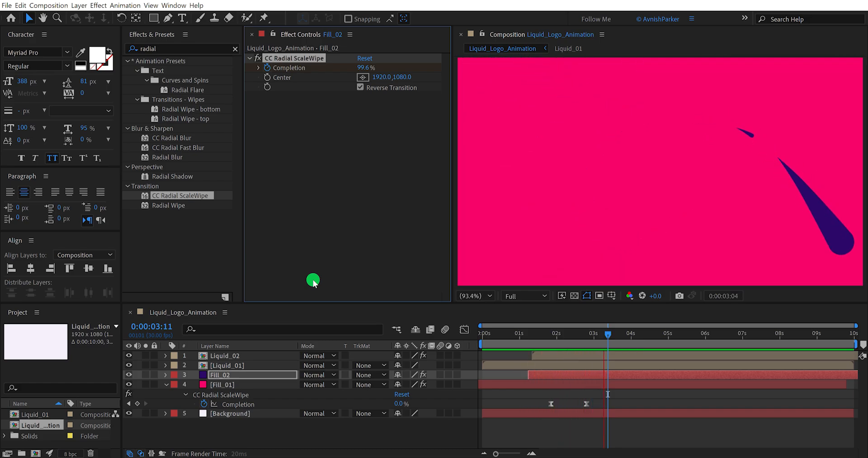
pyautogui.press('space')
# - Shorten the wipes of Fill_01 and Fill_02 by moving each ending Completion keyframe earlier, and preview the transitions
pyautogui.moveTo(539, 325); pyautogui.dragTo(566, 335)
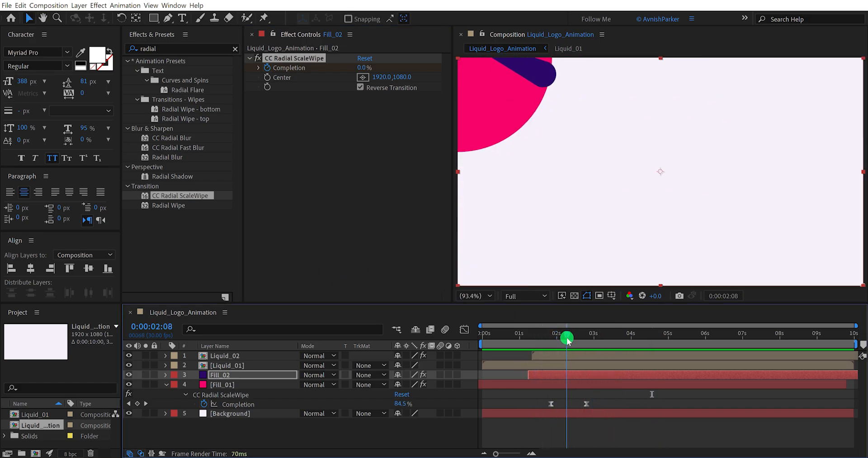
pyautogui.keyDown('shift'); pyautogui.click(578, 384); pyautogui.keyUp('shift')
pyautogui.press('u')
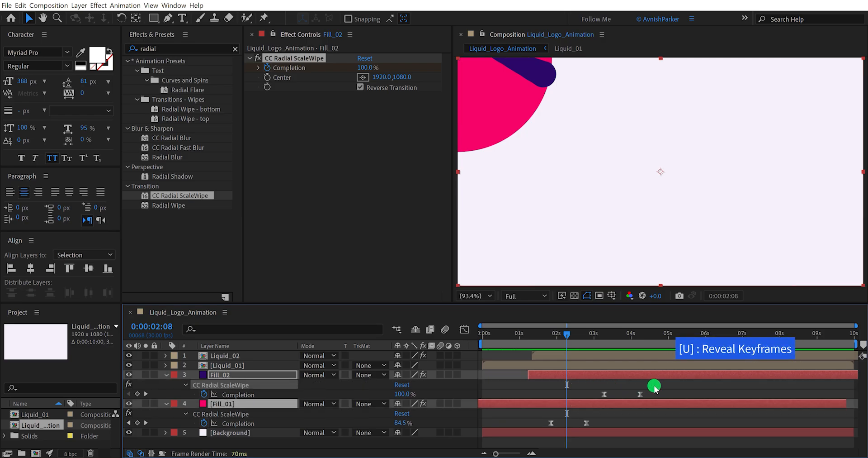
pyautogui.moveTo(654, 383); pyautogui.dragTo(582, 422)
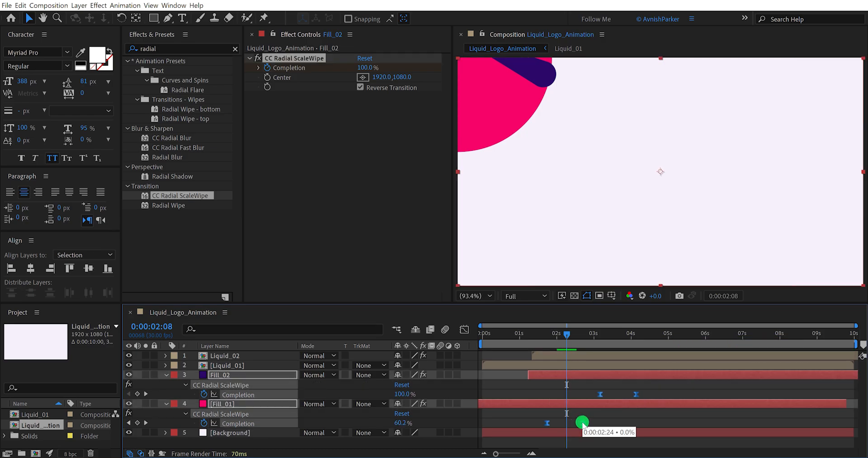
pyautogui.moveTo(598, 414); pyautogui.dragTo(573, 426)
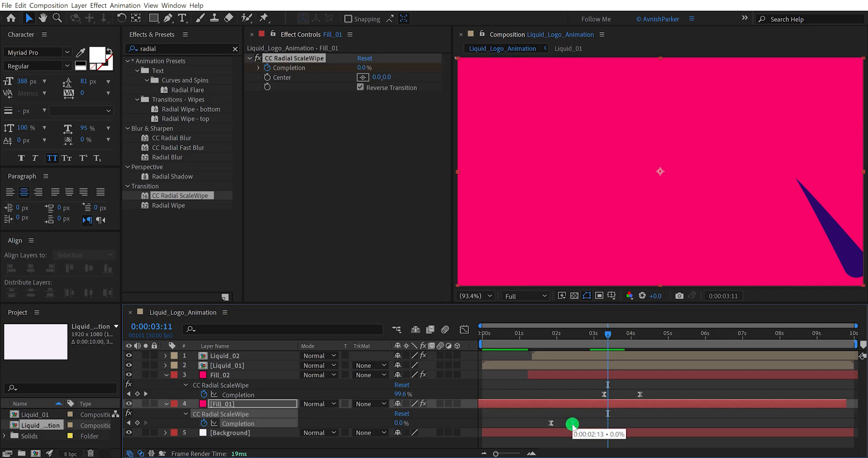
pyautogui.moveTo(640, 394); pyautogui.dragTo(627, 398)
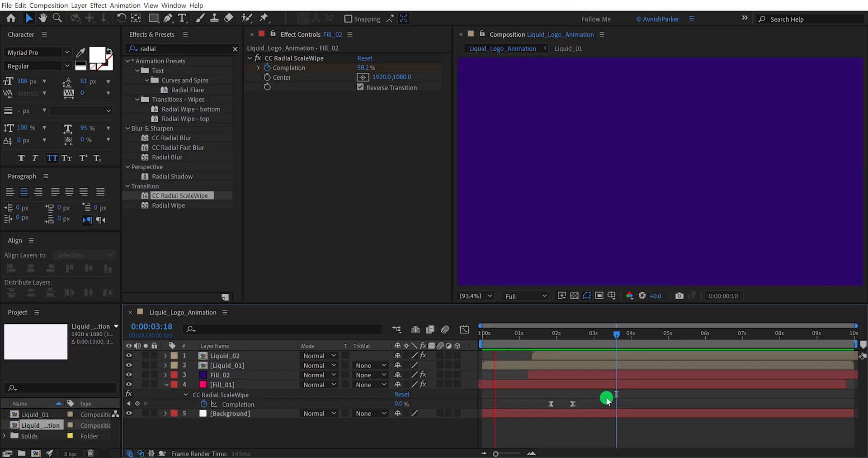
pyautogui.moveTo(533, 332); pyautogui.dragTo(614, 353)
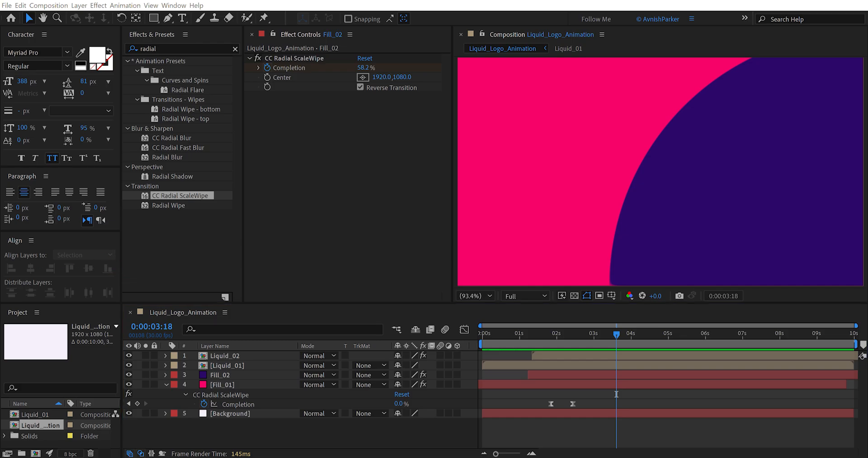
# - Add Logo.png as the topmost layer of the composition and set its Scale to 39%
pyautogui.moveTo(33, 362); pyautogui.dragTo(231, 356)
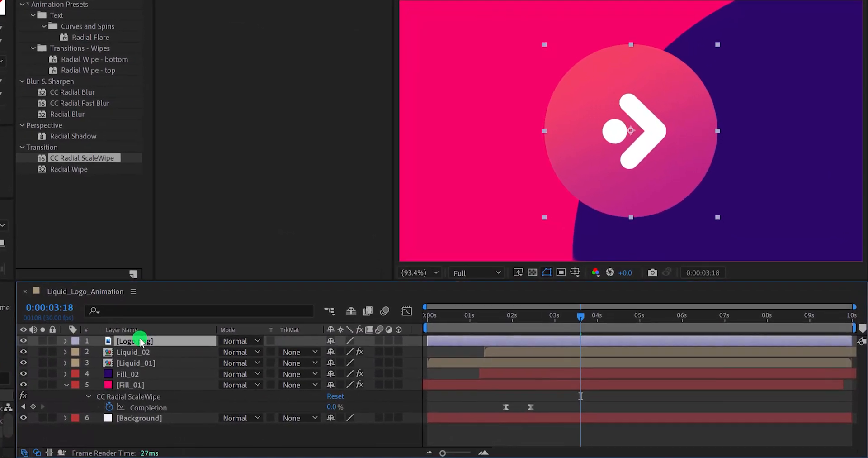
pyautogui.press('s')
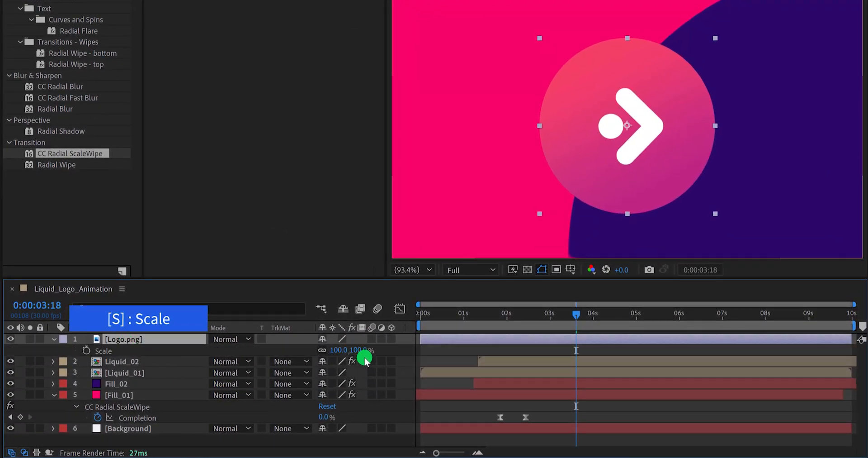
pyautogui.moveTo(362, 350); pyautogui.dragTo(331, 362)
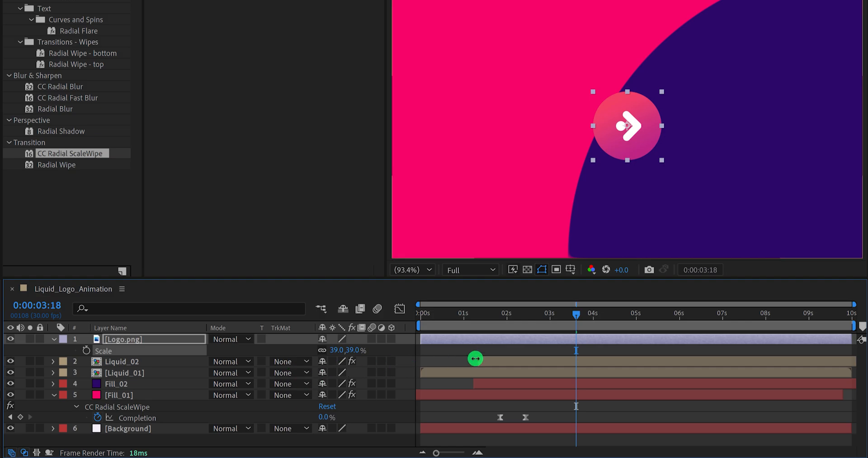
# - Go to 0:00:04:04, duplicate the Fill_02 layer and place the copy above Logo.png
pyautogui.moveTo(585, 311); pyautogui.dragTo(601, 317)
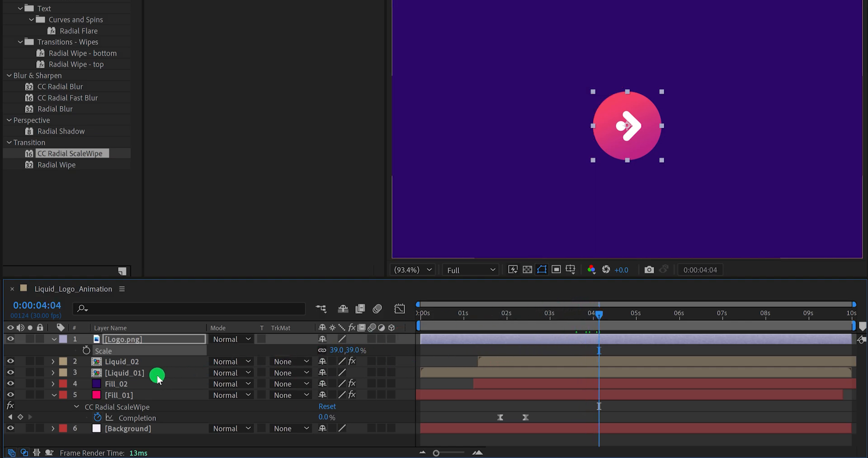
pyautogui.click(136, 383)
pyautogui.hotkey('ctrl', 'd')
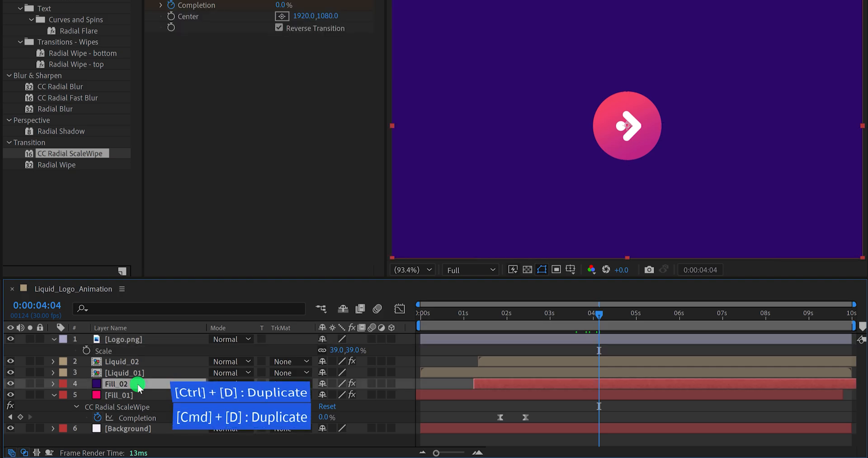
pyautogui.moveTo(138, 384); pyautogui.dragTo(146, 340)
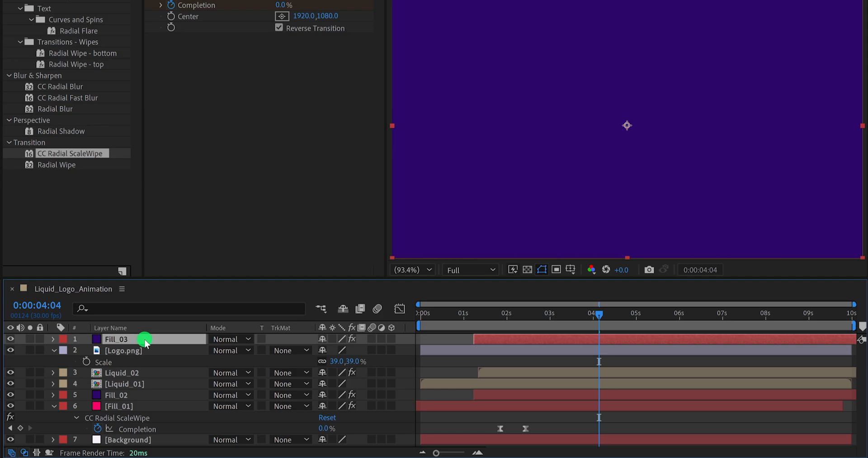
pyautogui.click(283, 350)
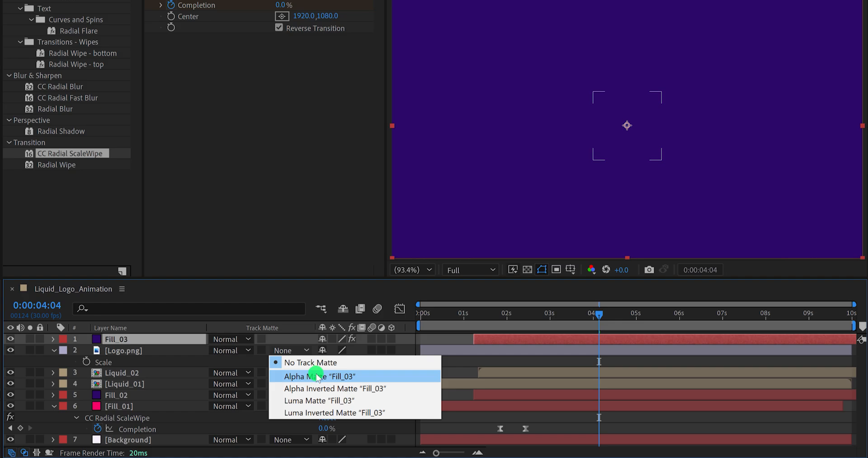
pyautogui.click(287, 342)
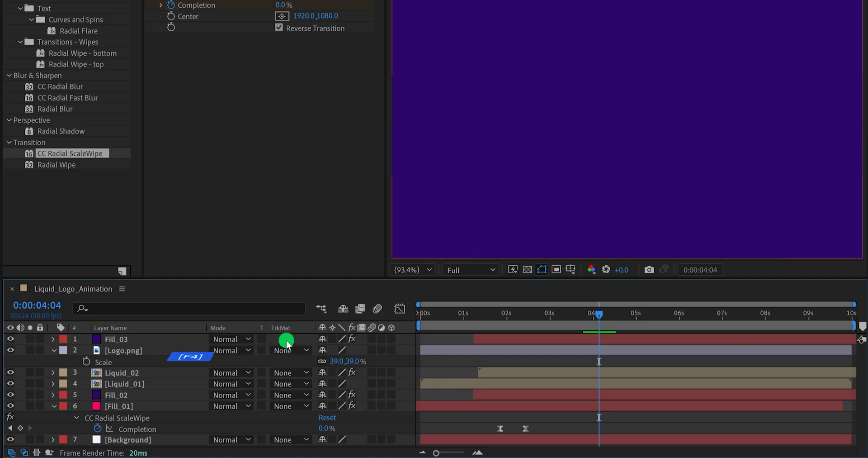
pyautogui.press('F4')
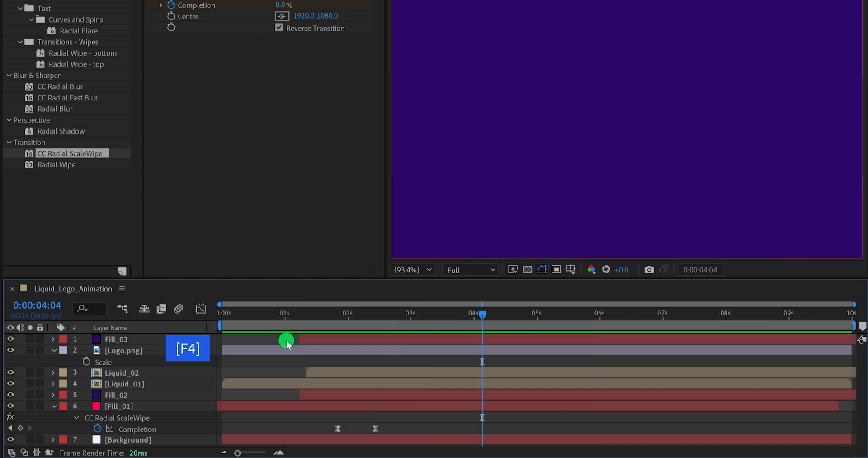
pyautogui.press('F4')
pyautogui.press('F4')
pyautogui.press('F4')
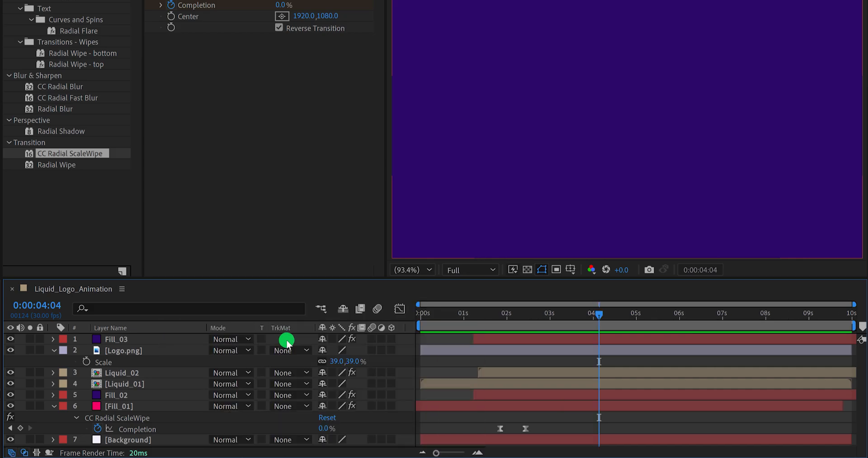
pyautogui.rightClick(297, 327)
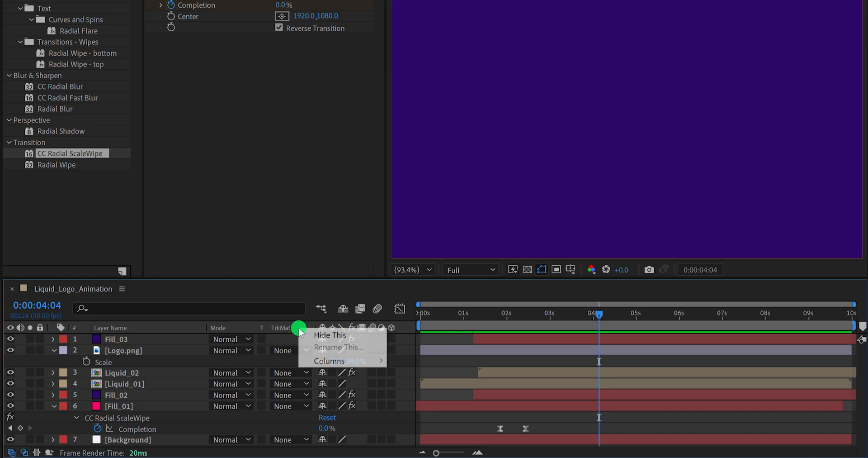
pyautogui.moveTo(353, 360)
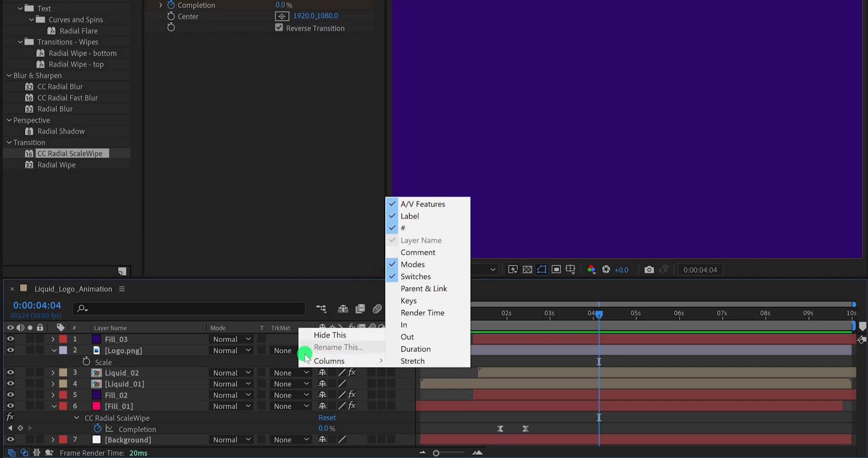
# - Set the track matte of Logo.png to Alpha Matte "Fill_03" and scrub through the reveal, stopping at 0:00:03:19
pyautogui.click(284, 350)
pyautogui.click(294, 376)
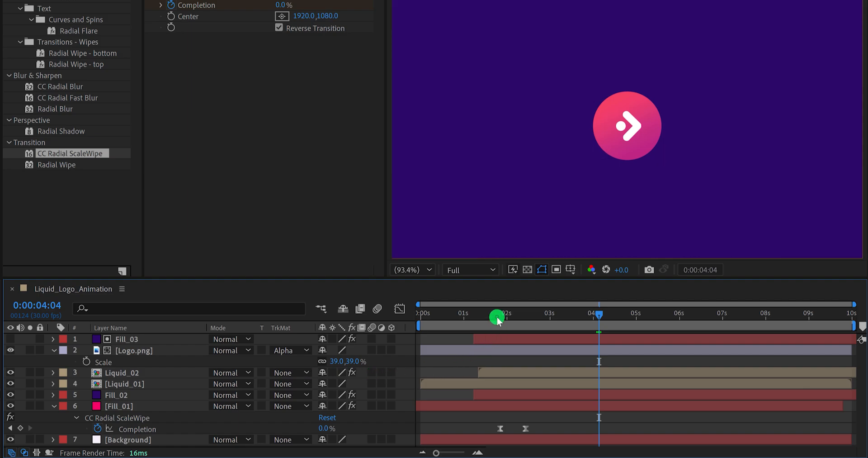
pyautogui.moveTo(498, 316)
pyautogui.mouseDown()
pyautogui.moveTo(584, 324)
pyautogui.moveTo(568, 329)
pyautogui.moveTo(577, 340)
pyautogui.moveTo(570, 345)
pyautogui.mouseUp()
# - Show Position and Rotation of Logo.png and start keyframing both properties at 0:00:03:19
pyautogui.click(565, 349)
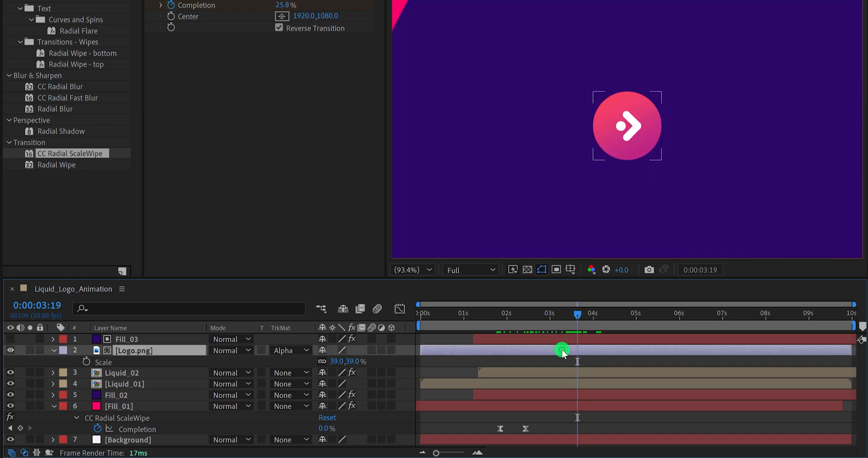
pyautogui.press('r')
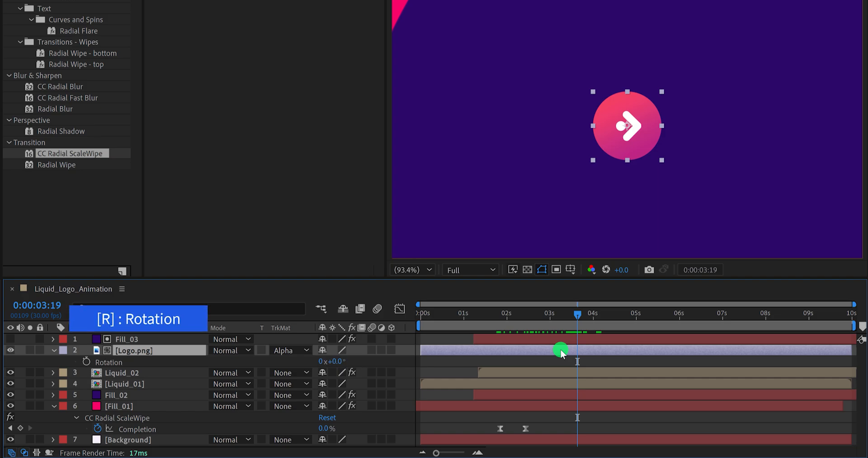
pyautogui.hotkey('shift', 'p')
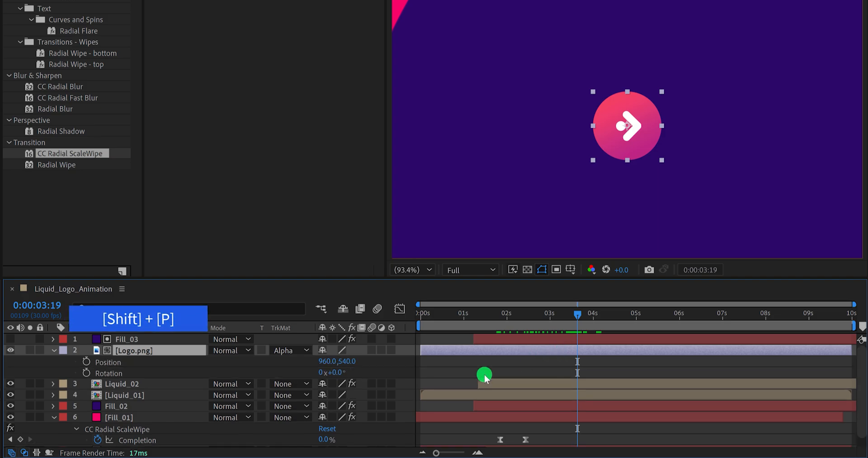
pyautogui.click(85, 363)
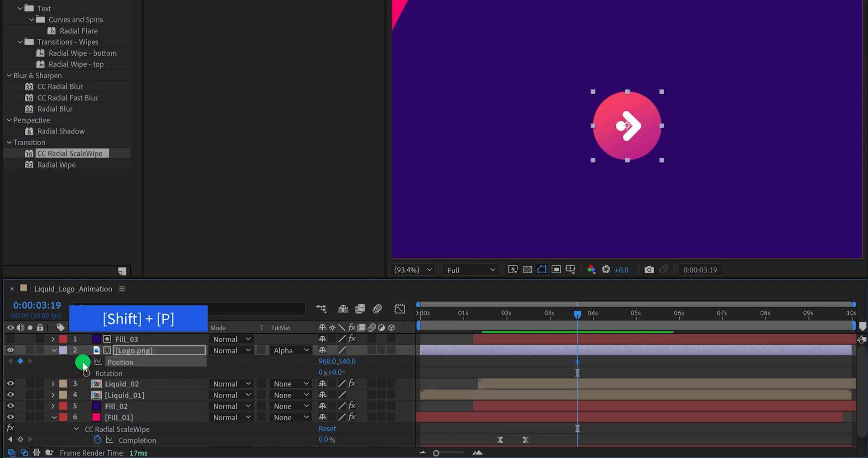
pyautogui.click(86, 372)
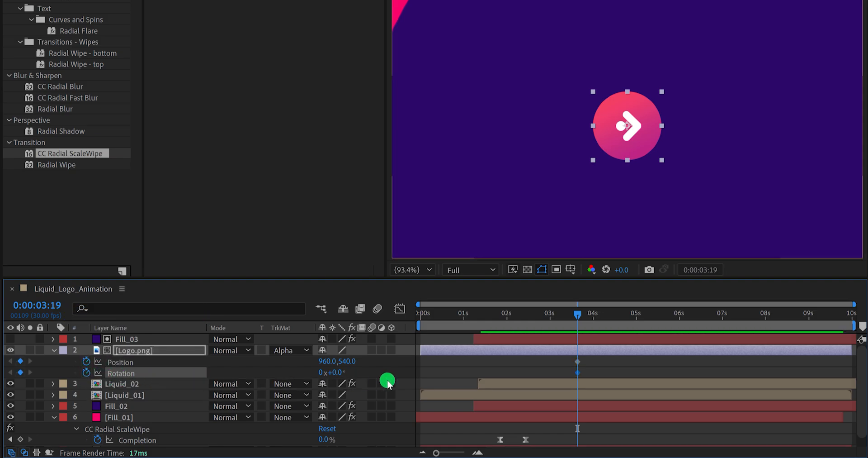
# - Set the first keyframes of Logo.png to a Rotation of -10° and a Y Position of 500
pyautogui.click(341, 371)
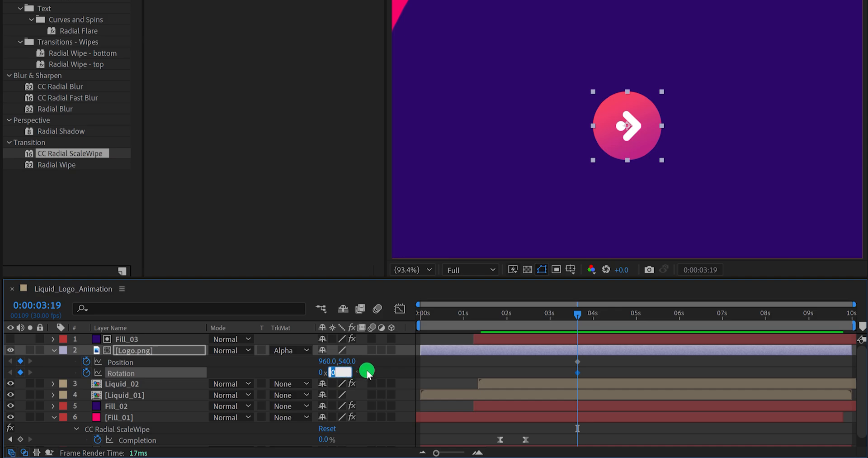
pyautogui.write('-10')
pyautogui.press('Return')
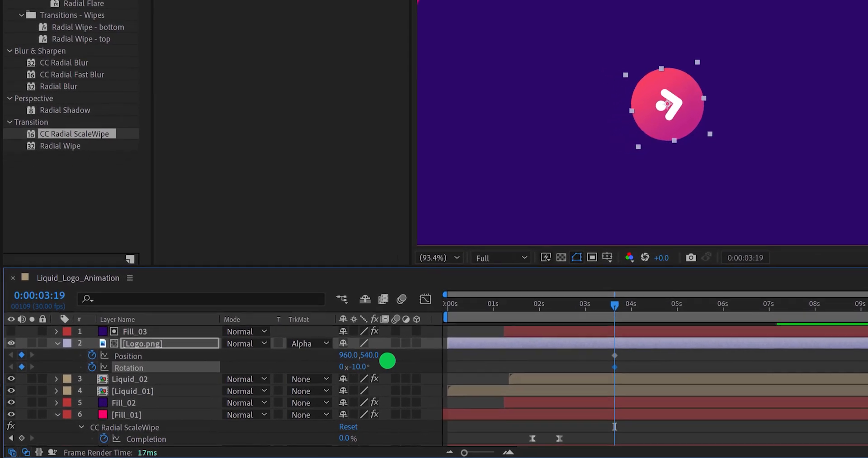
pyautogui.click(370, 355)
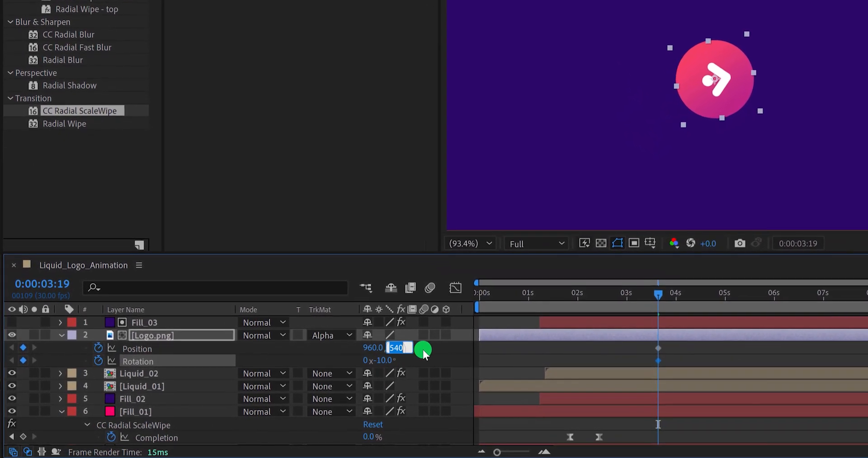
pyautogui.write('500')
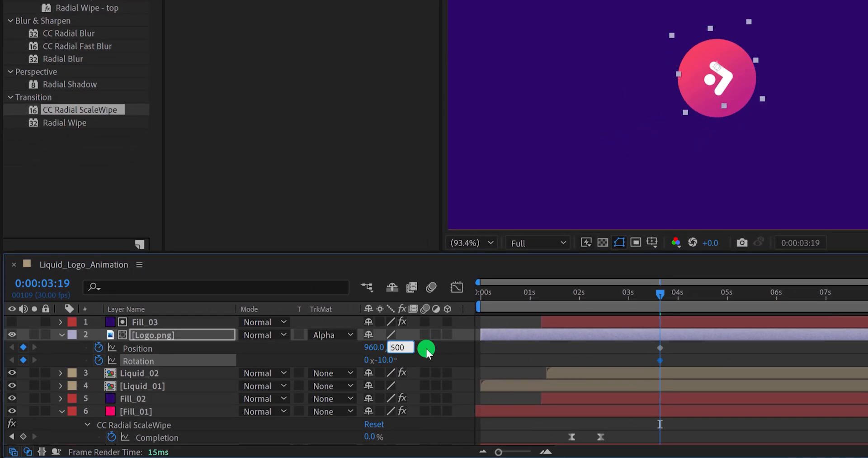
pyautogui.press('Return')
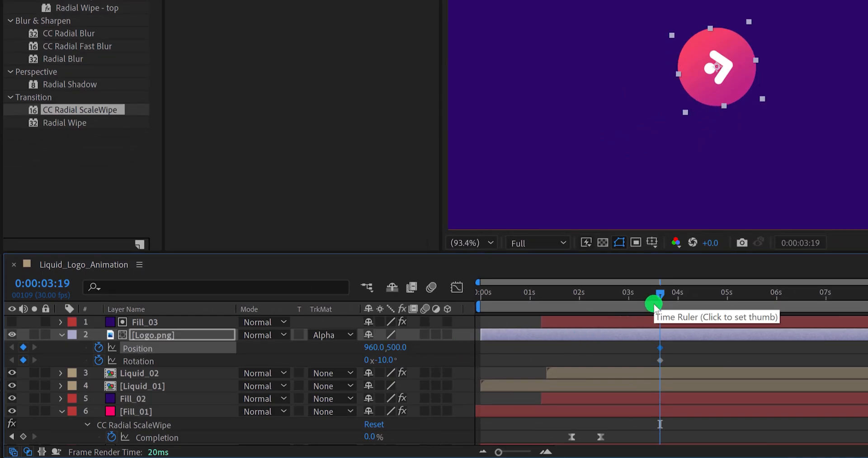
# - Keyframe the Y Position of Logo.png at 580 on 0:00:03:25 and at 530 on 0:00:04:00
pyautogui.press('=')
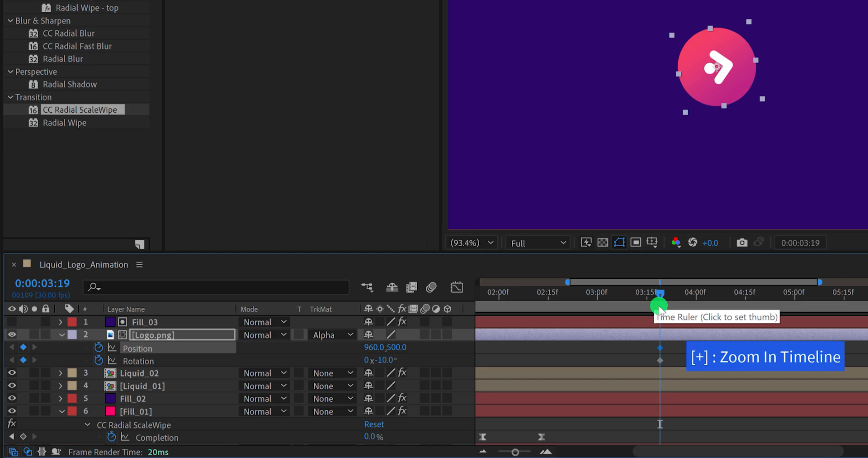
pyautogui.moveTo(664, 300); pyautogui.dragTo(681, 302)
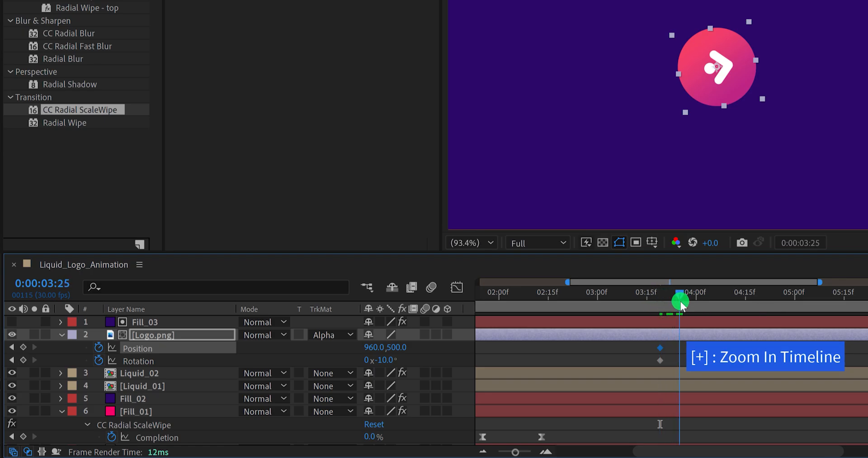
pyautogui.click(403, 349)
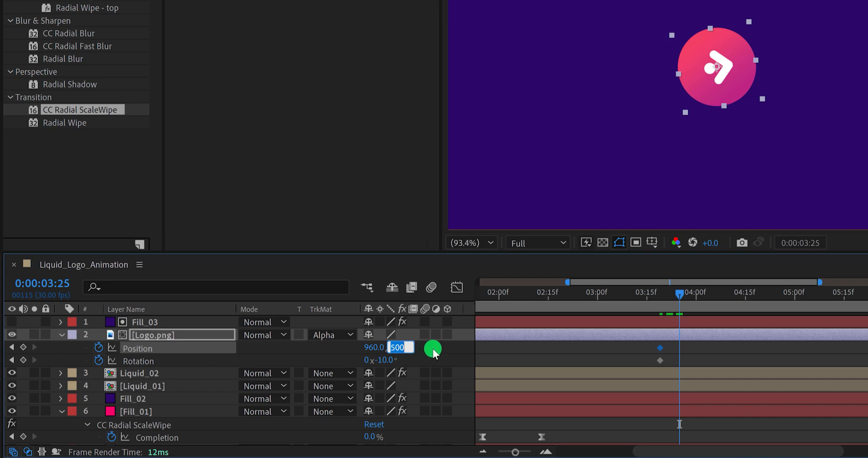
pyautogui.write('580')
pyautogui.press('Return')
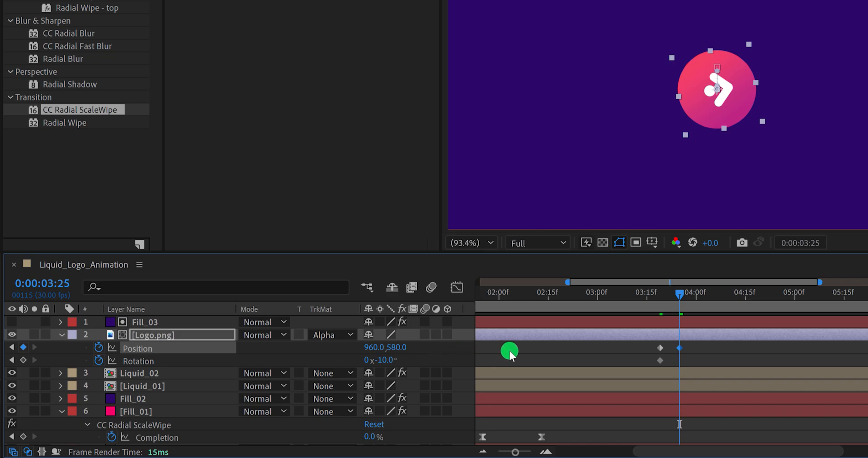
pyautogui.moveTo(699, 294); pyautogui.dragTo(696, 295)
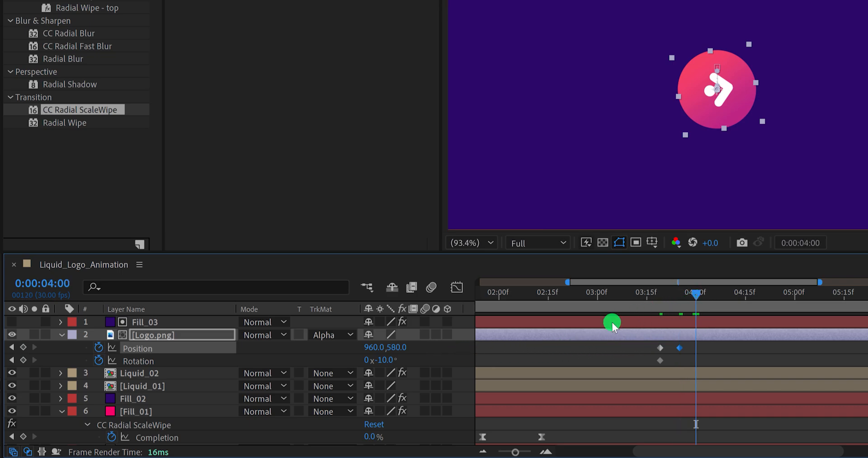
pyautogui.click(403, 348)
pyautogui.write('530')
pyautogui.press('Return')
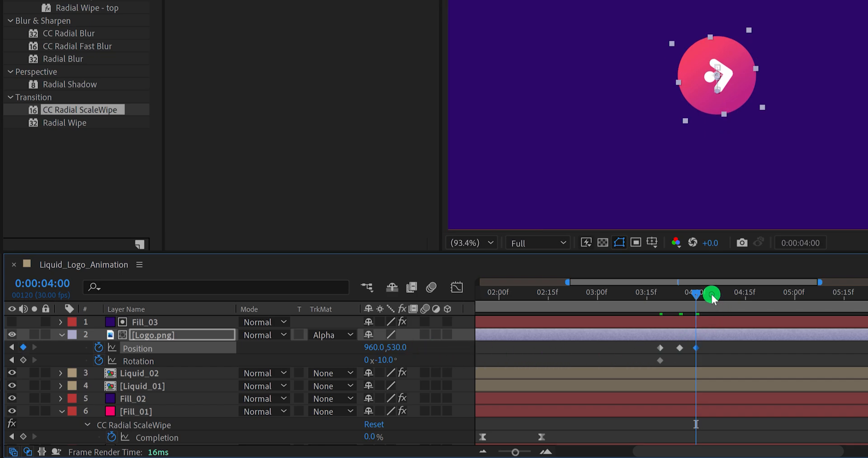
# - Continue the logo's bounce with Y Position keyframes of 560 at 0:00:04:04 and 535 at 0:00:04:07
pyautogui.moveTo(711, 293); pyautogui.dragTo(710, 294)
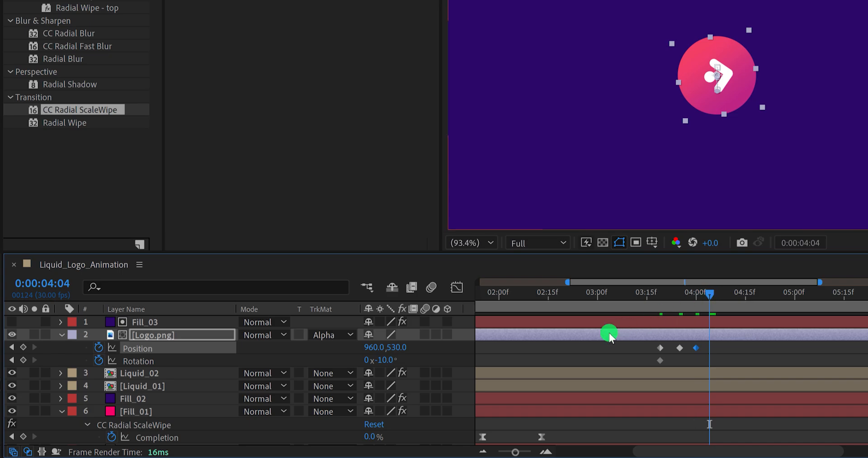
pyautogui.click(430, 349)
pyautogui.write('560')
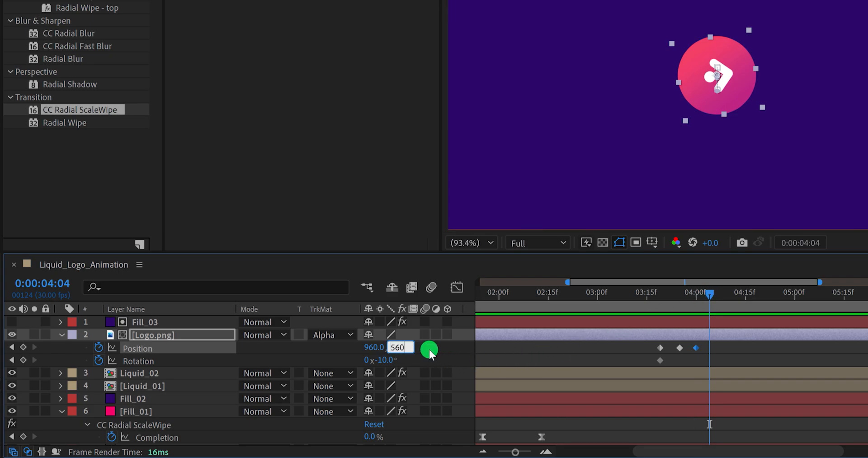
pyautogui.press('Return')
pyautogui.click(719, 293)
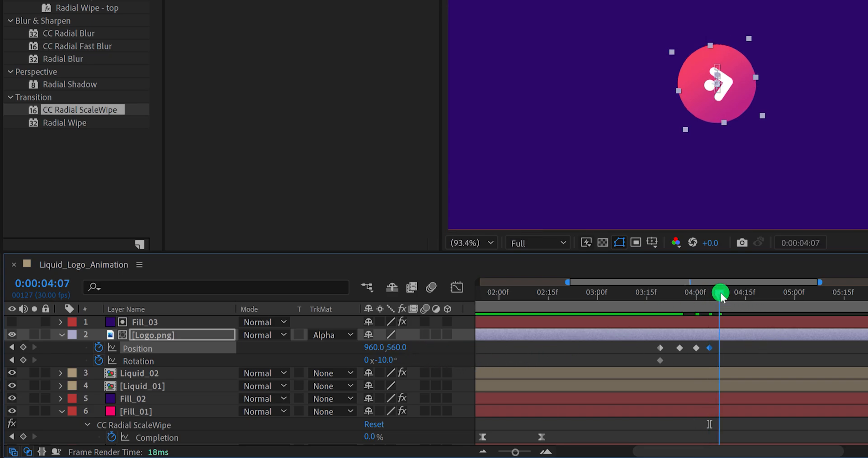
pyautogui.click(404, 347)
pyautogui.write('5')
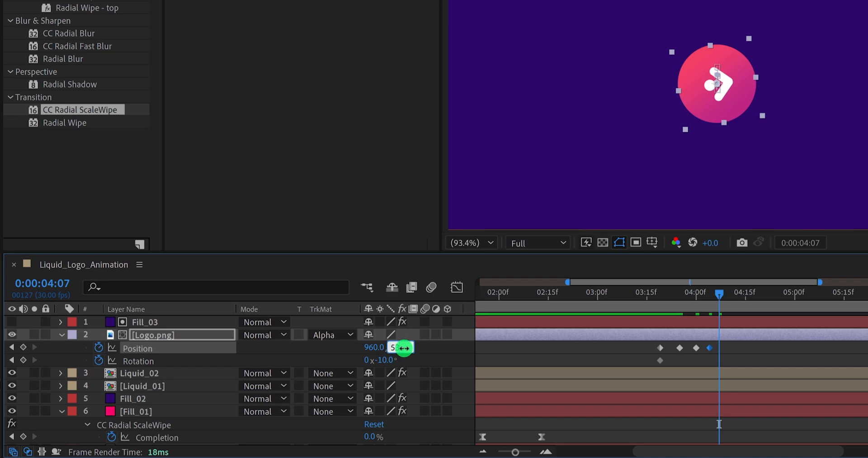
pyautogui.write('35')
pyautogui.press('Return')
# - Finish the bounce with a Y Position of 540 at 0:00:04:11, and shift the preceding Position keyframe about one frame later
pyautogui.click(733, 294)
pyautogui.click(401, 348)
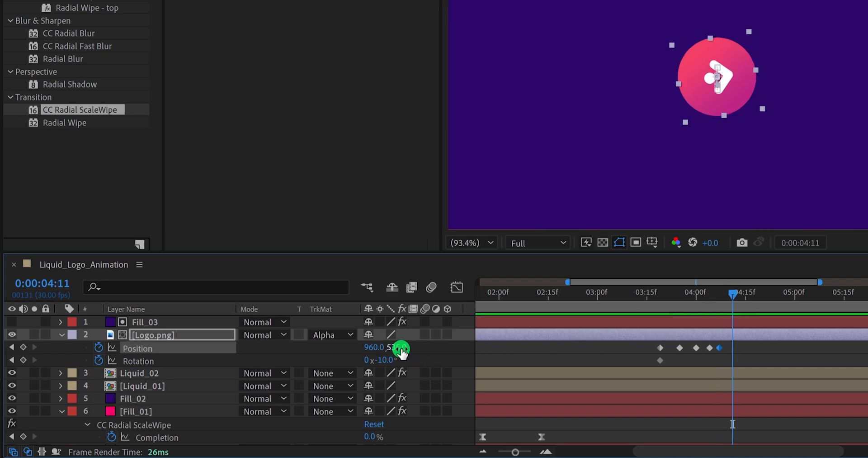
pyautogui.write('540')
pyautogui.click(467, 361)
pyautogui.click(720, 348)
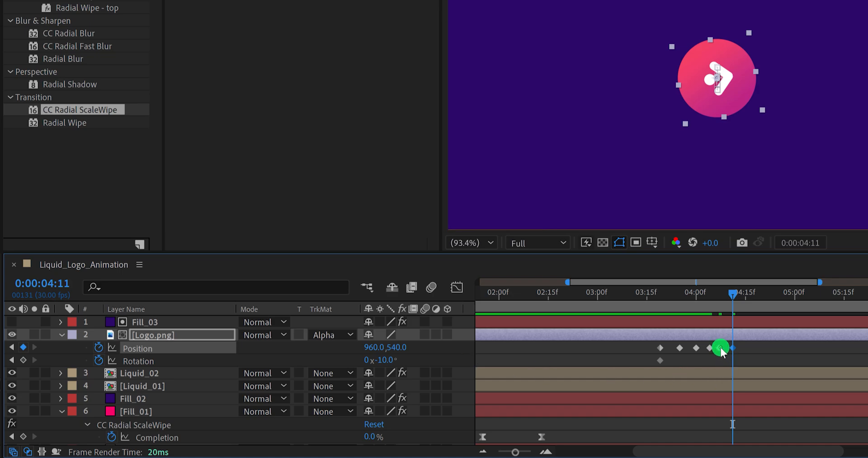
pyautogui.moveTo(721, 351); pyautogui.dragTo(744, 350)
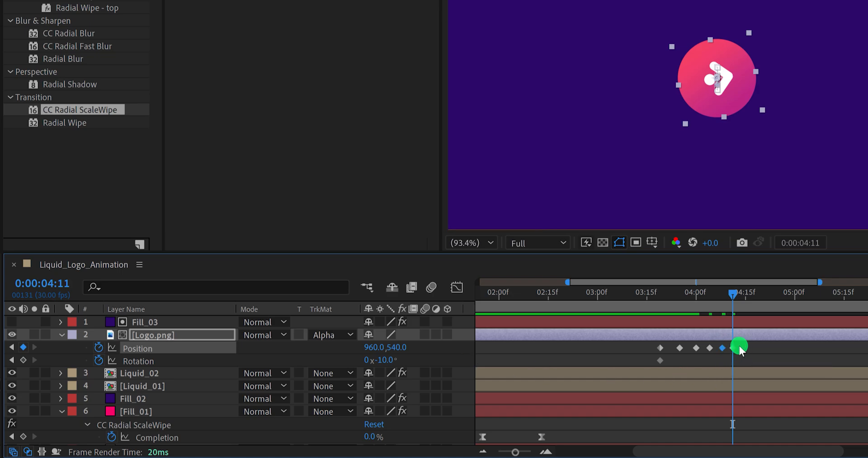
# - Set the Rotation of Logo.png to 0° at the second Position keyframe, 0:00:03:25
pyautogui.click(677, 292)
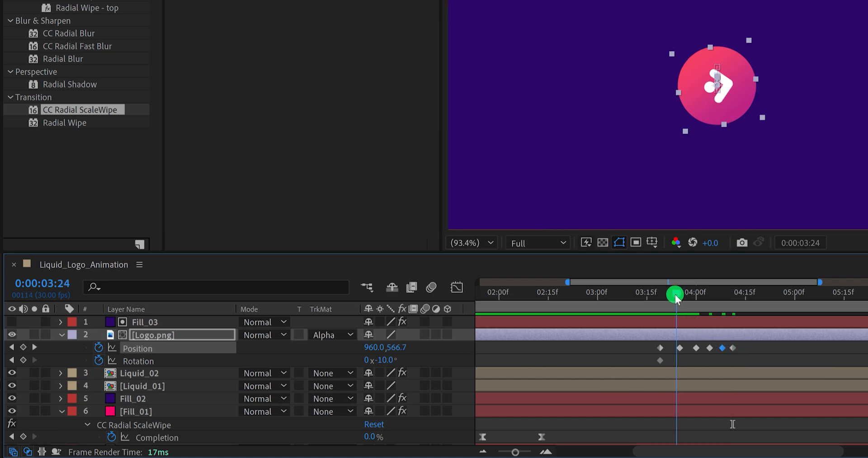
pyautogui.moveTo(677, 296); pyautogui.dragTo(680, 299)
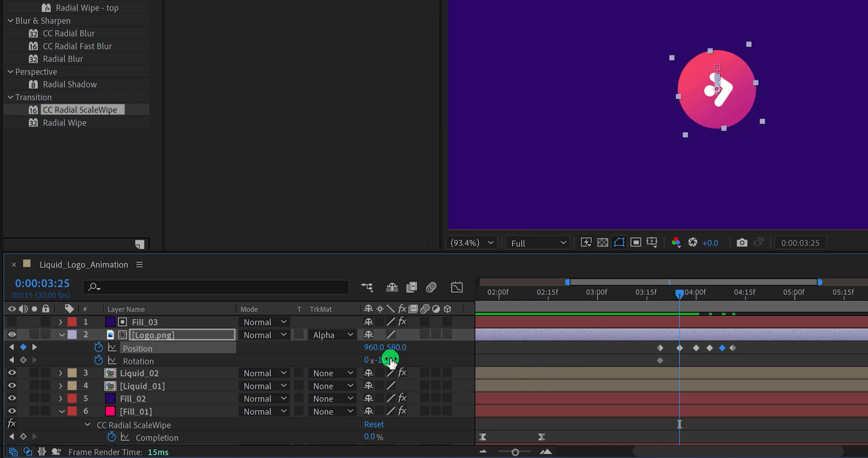
pyautogui.click(390, 361)
pyautogui.write('0')
pyautogui.press('Return')
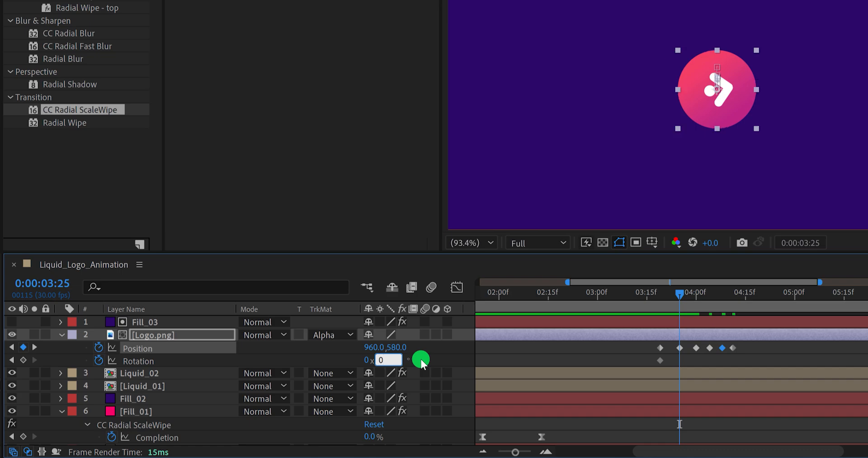
# - Set the work area to start at 0:00:03:14 and end at 0:00:04:21
pyautogui.click(644, 297)
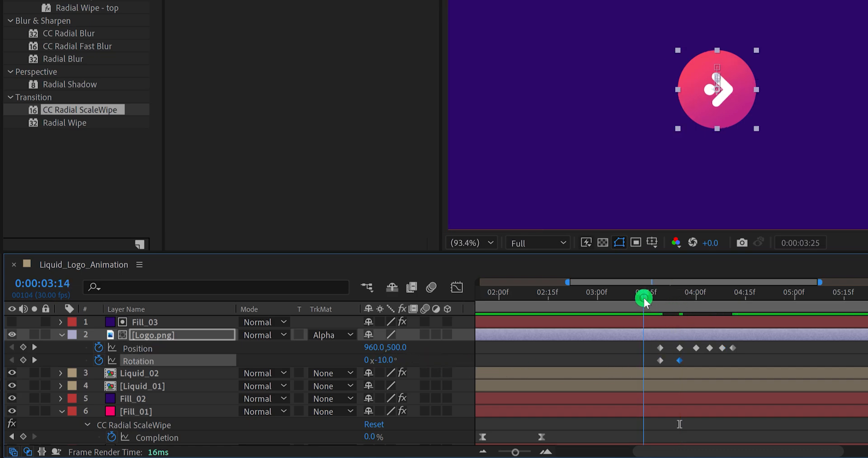
pyautogui.press('b')
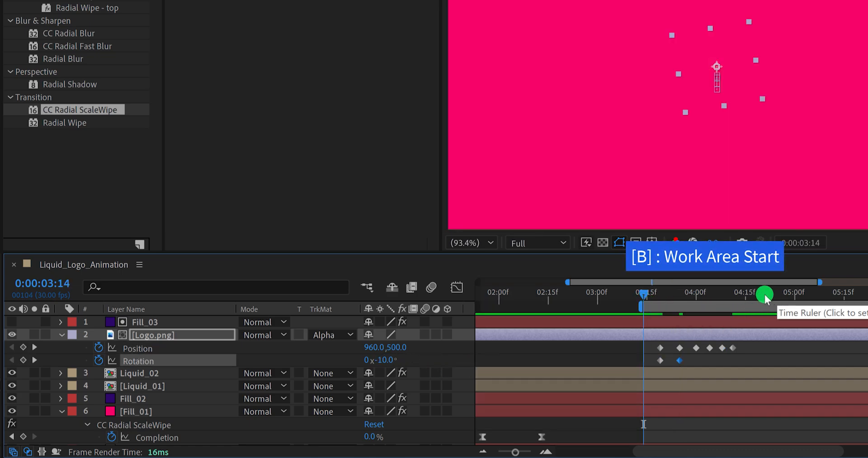
pyautogui.click(765, 294)
pyautogui.press('n')
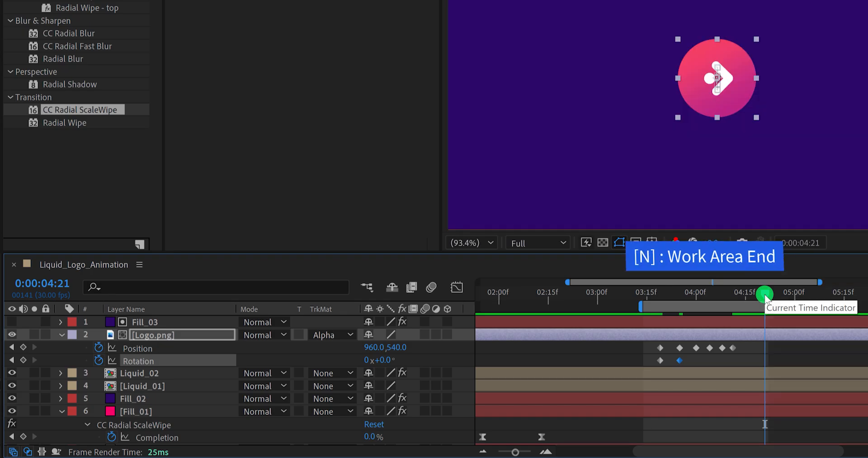
# - Apply Easy Ease to all Position and Rotation keyframes of Logo.png and preview the bounce
pyautogui.click(752, 348)
pyautogui.moveTo(752, 348); pyautogui.dragTo(657, 365)
pyautogui.rightClick(661, 360)
pyautogui.moveTo(702, 350)
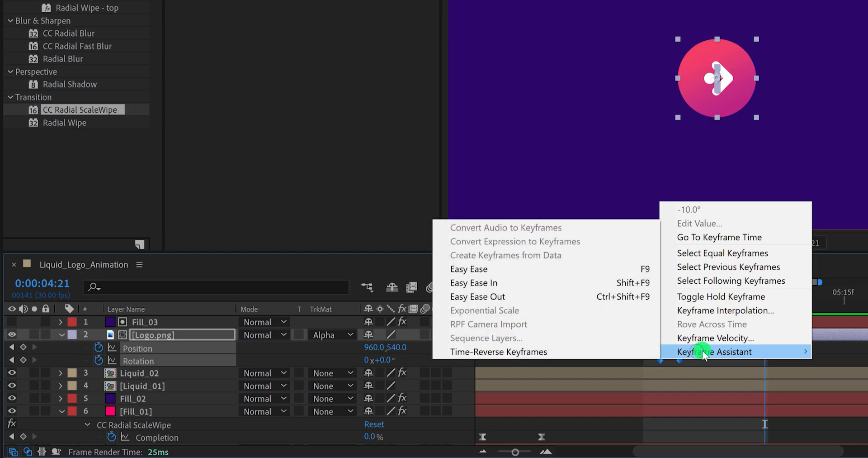
pyautogui.click(547, 283)
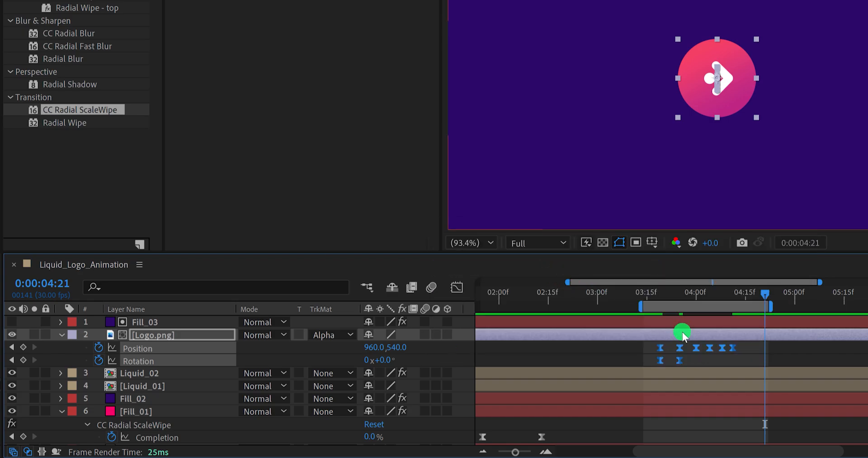
pyautogui.click(750, 357)
pyautogui.press('space')
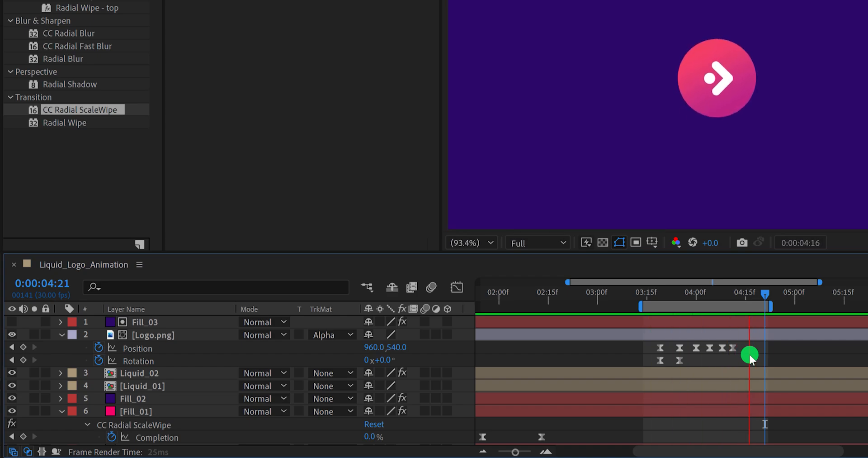
pyautogui.press('space')
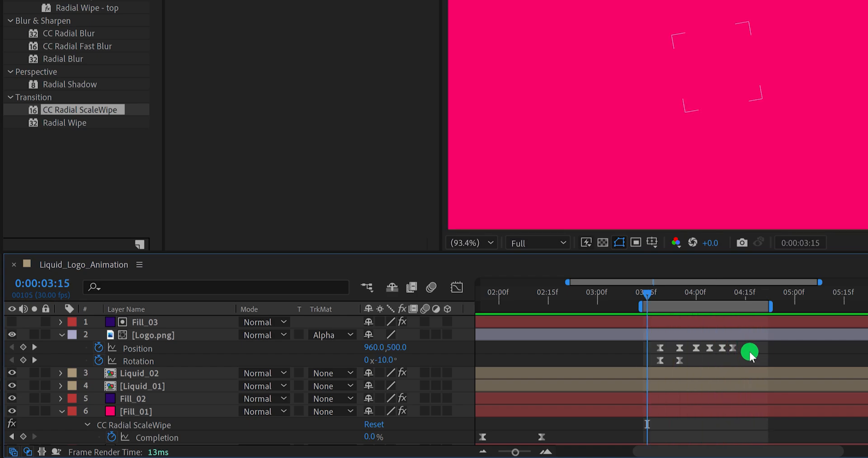
# - Stretch the Position keyframes of Logo.png proportionally so the last falls at about 0:00:04:19, and check the playback and speed graph
pyautogui.moveTo(748, 345); pyautogui.dragTo(665, 364)
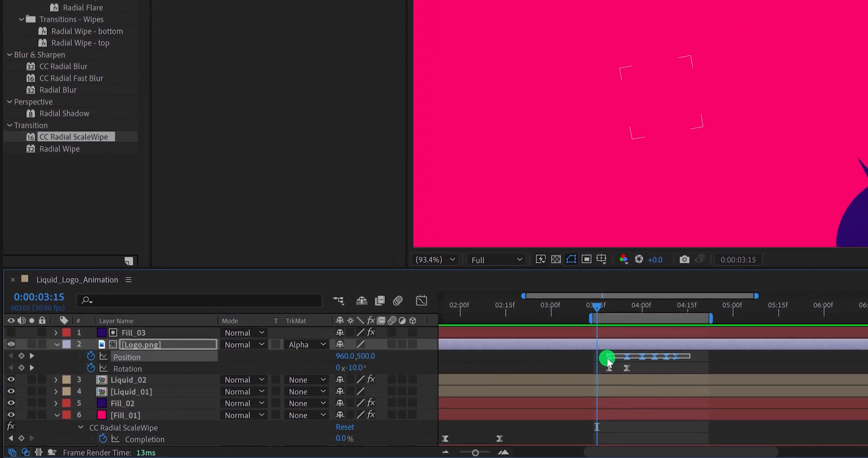
pyautogui.press('space')
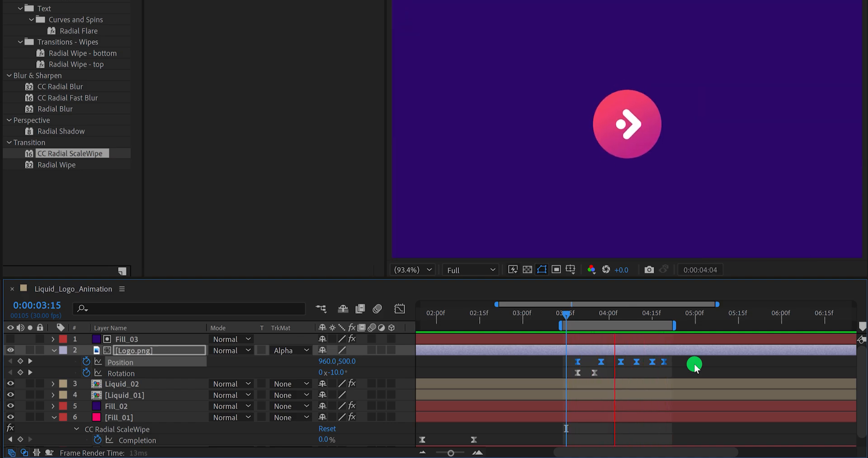
pyautogui.press('space')
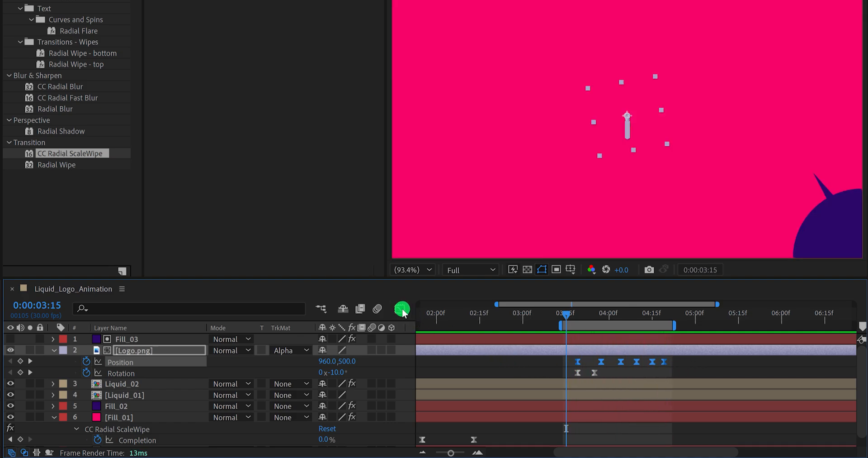
pyautogui.click(400, 310)
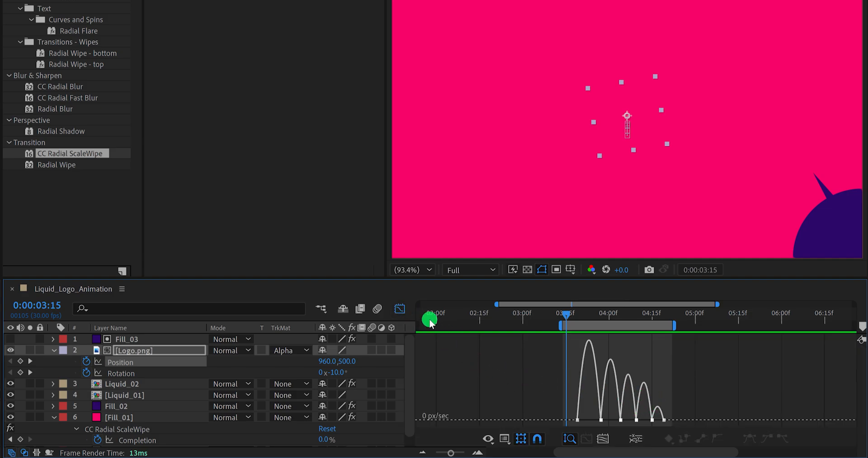
pyautogui.click(401, 310)
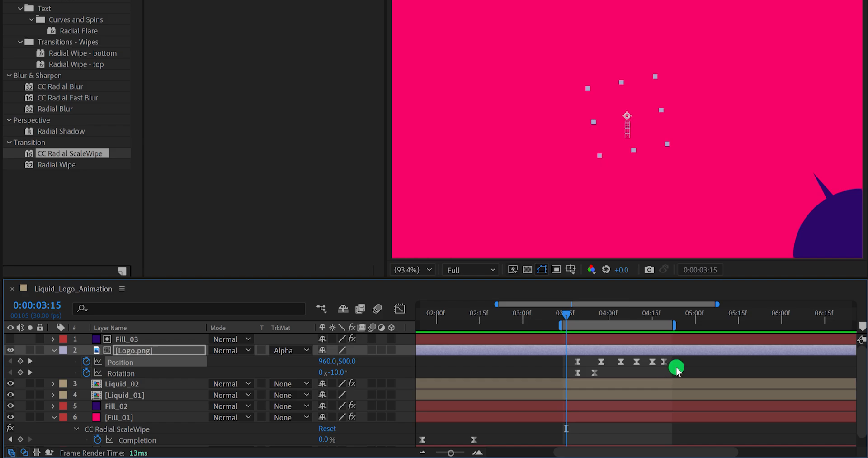
# - Extend the end of the work area to about 5.5 seconds
pyautogui.press('=')
pyautogui.press('-')
pyautogui.press('-')
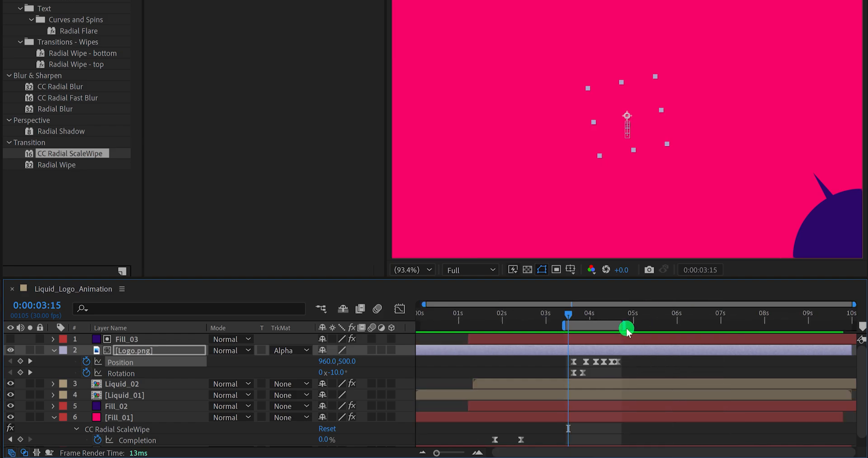
pyautogui.moveTo(625, 325); pyautogui.dragTo(657, 326)
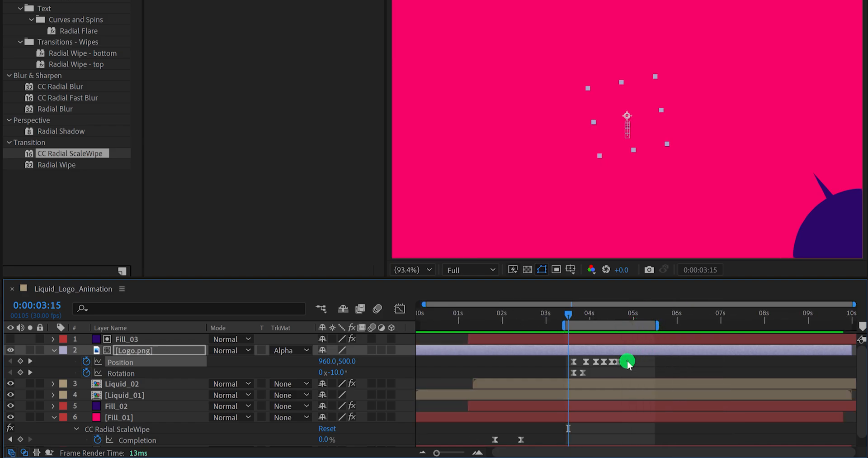
# - Stretch all Position keyframes of Logo.png further, so the last falls at 0:00:04:25, and preview the slower bounce
pyautogui.moveTo(629, 362); pyautogui.dragTo(568, 365)
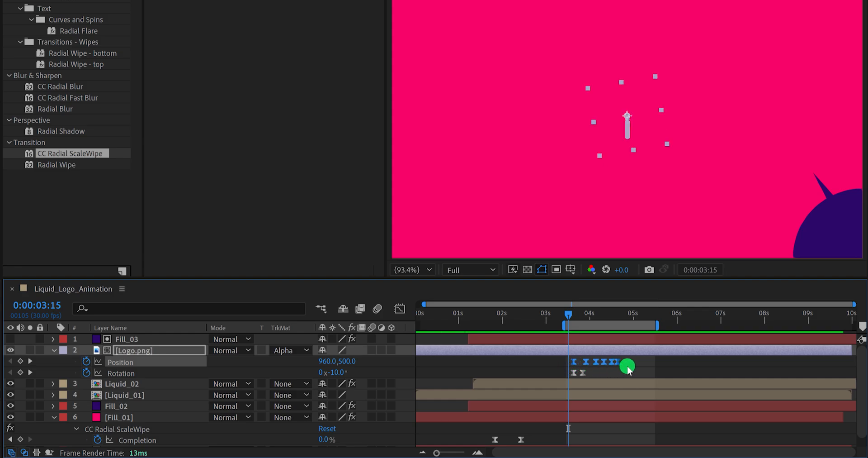
pyautogui.moveTo(628, 366); pyautogui.dragTo(656, 364)
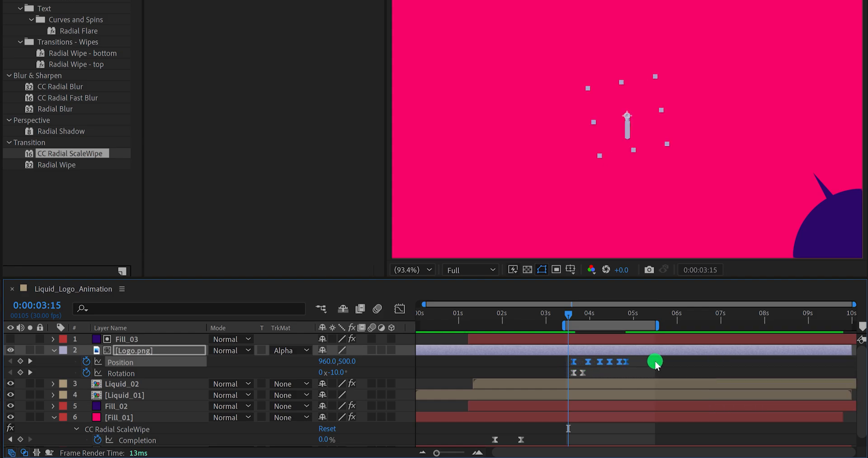
pyautogui.click(656, 363)
pyautogui.press('space')
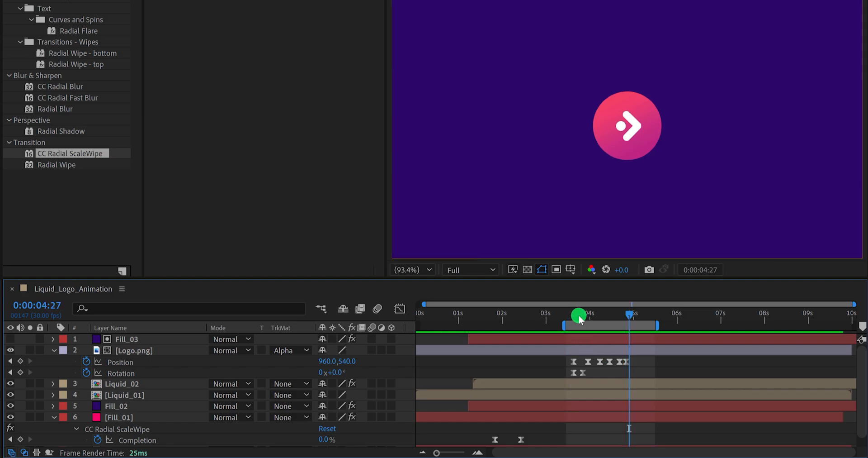
# - Change the first Rotation keyframe of Logo.png at 0:00:03:19 to a stronger negative angle
pyautogui.moveTo(579, 315); pyautogui.dragTo(576, 318)
pyautogui.click(419, 371)
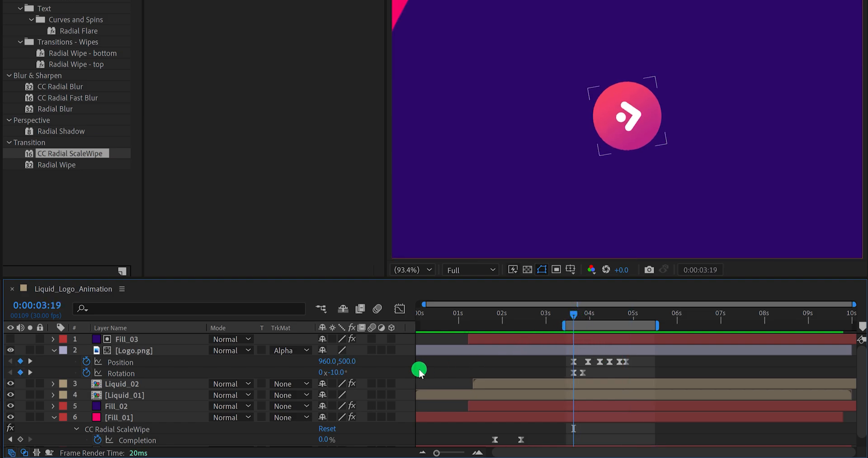
pyautogui.click(343, 372)
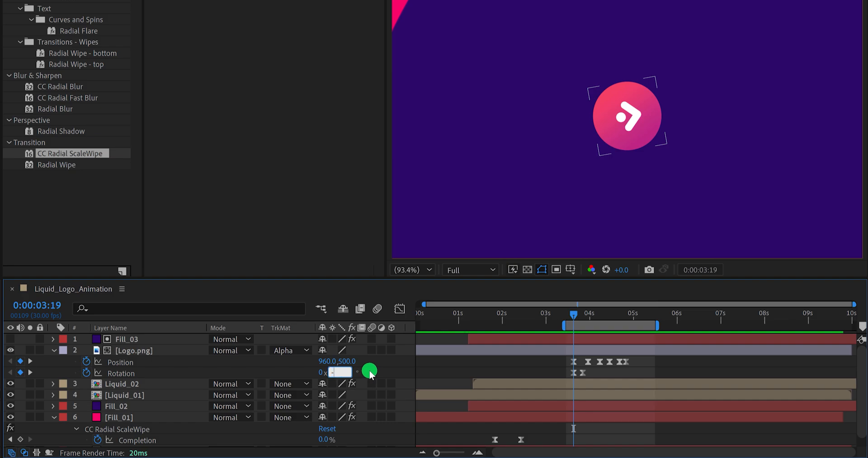
pyautogui.press('Return')
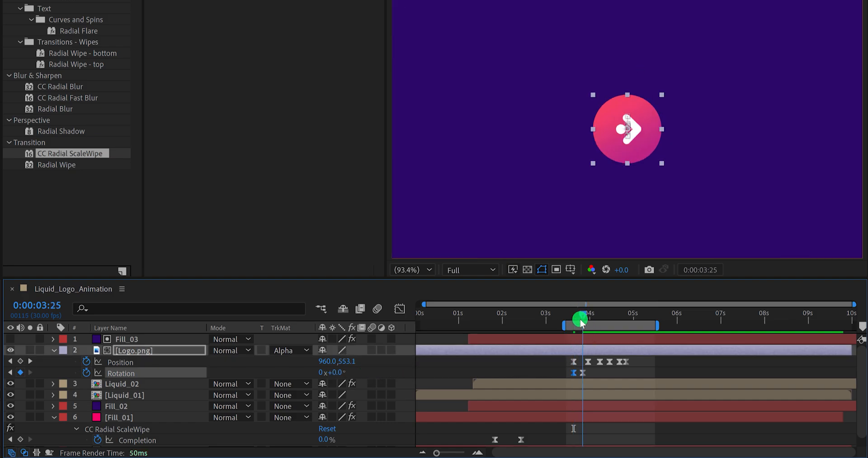
# - Set the second Rotation keyframe of Logo.png to 20° and align it with the second Position keyframe
pyautogui.click(342, 373)
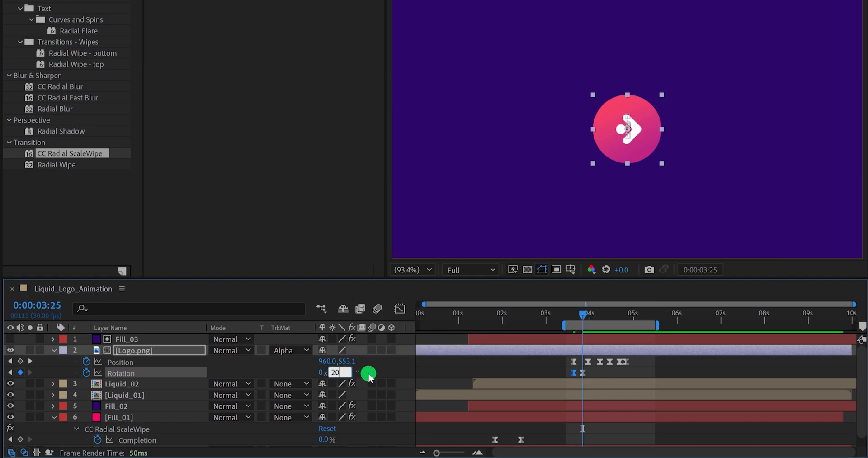
pyautogui.write('20')
pyautogui.press('Return')
# - Set the Rotation of Logo.png to 0° at the third Position keyframe, 0:00:04:07, and preview the motion
pyautogui.moveTo(583, 313)
pyautogui.mouseDown()
pyautogui.moveTo(576, 316)
pyautogui.moveTo(595, 321)
pyautogui.mouseUp()
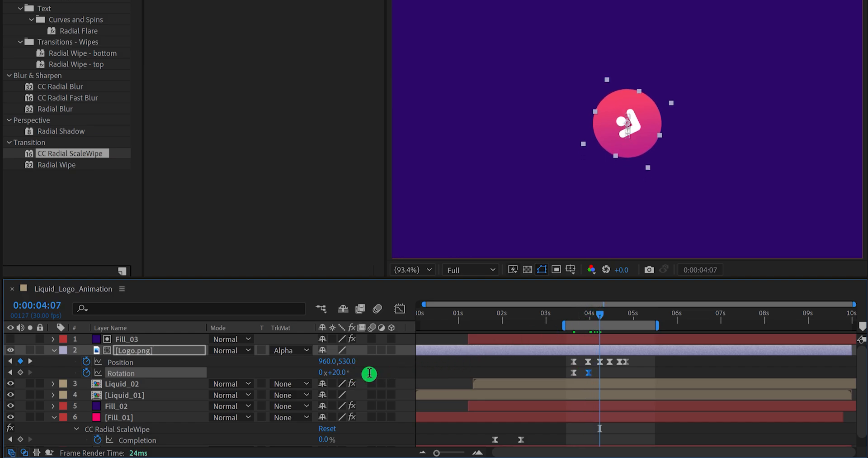
pyautogui.press('Return')
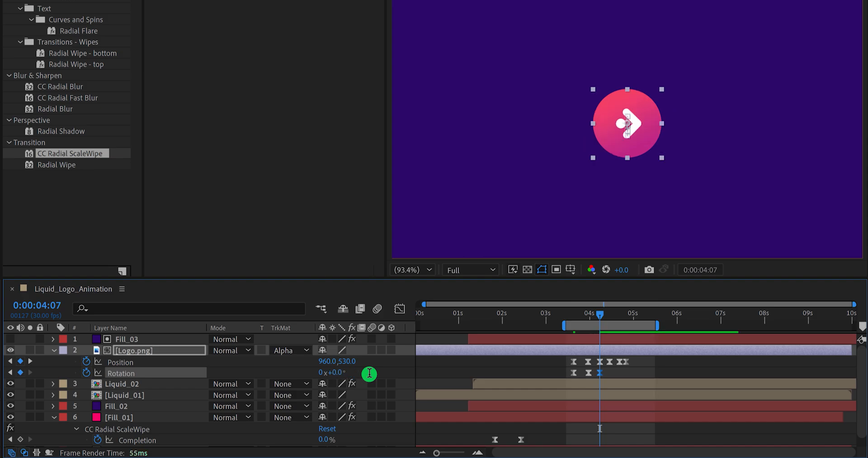
pyautogui.click(372, 377)
pyautogui.press('space')
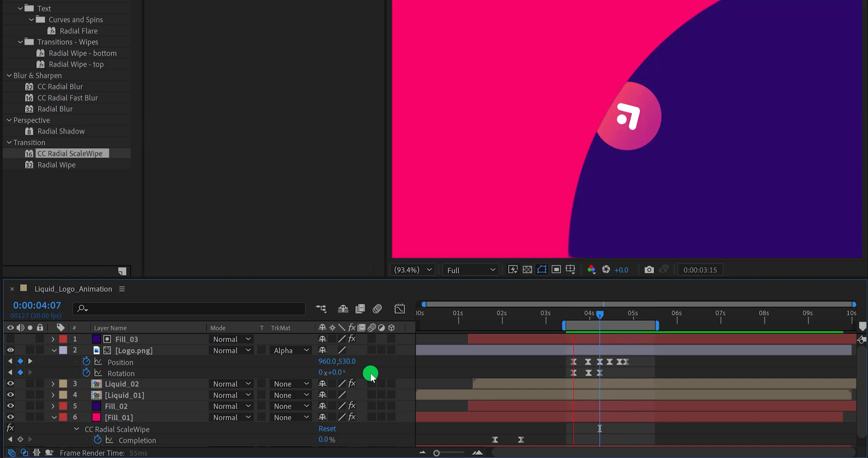
pyautogui.click(588, 368)
pyautogui.click(599, 324)
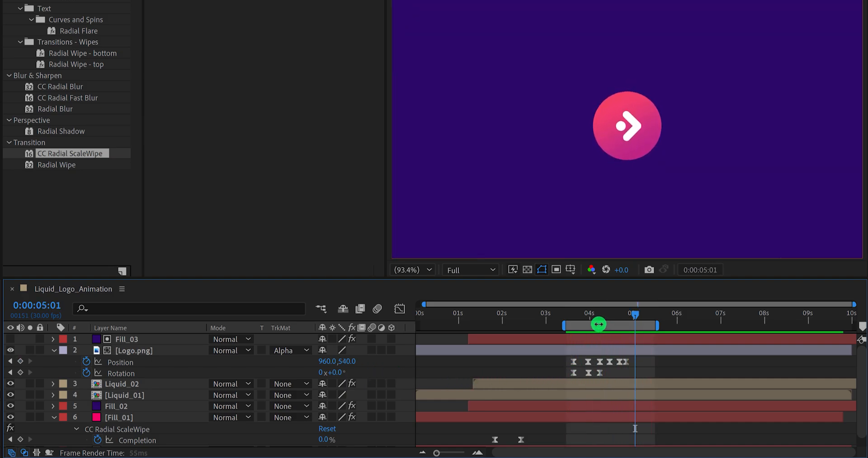
# - Set the Rotation of Logo.png to -10° at 0:00:04:07
pyautogui.moveTo(603, 315)
pyautogui.mouseDown()
pyautogui.moveTo(591, 323)
pyautogui.moveTo(600, 325)
pyautogui.mouseUp()
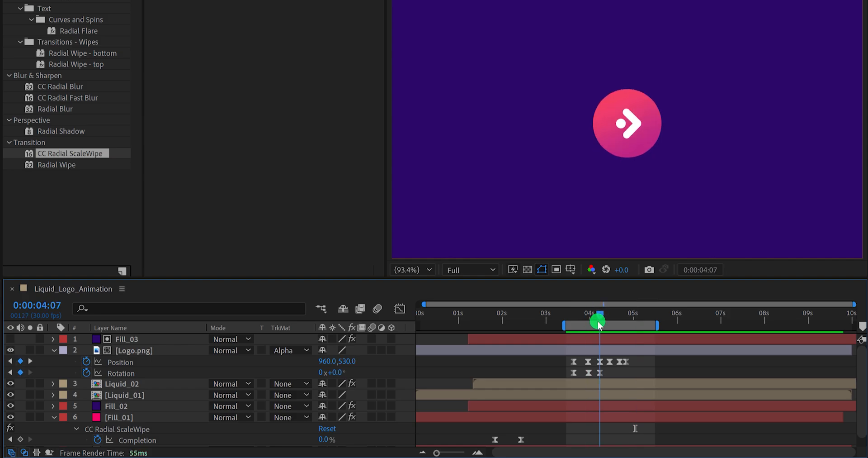
pyautogui.click(335, 372)
pyautogui.write('-')
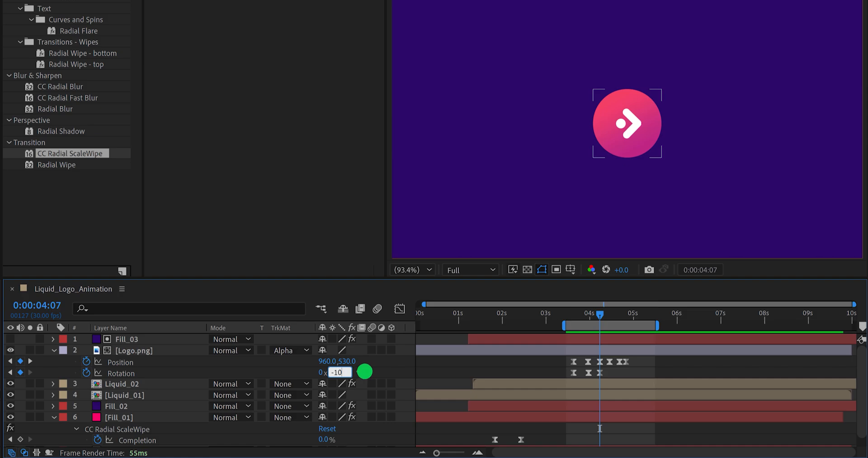
pyautogui.write('10')
pyautogui.press('Return')
# - Continue the logo's swing with Rotation keyframes of 5° at 0:00:04:14 and -2° at 0:00:04:20
pyautogui.click(358, 372)
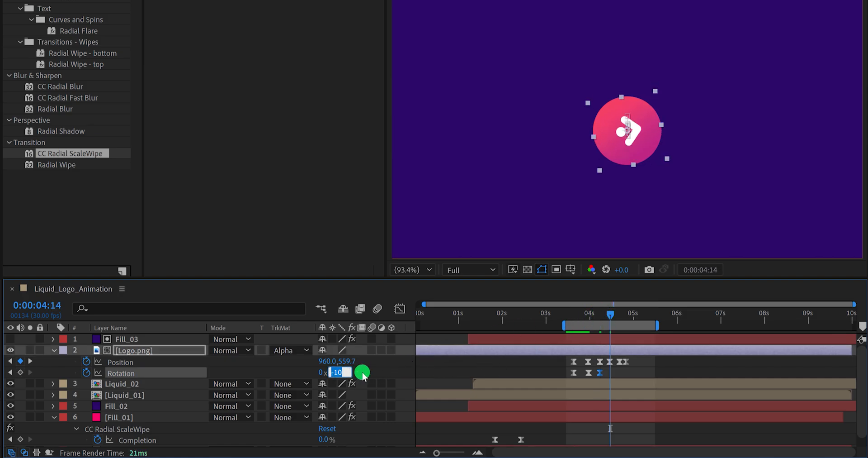
pyautogui.write('5')
pyautogui.press('Return')
pyautogui.moveTo(615, 319); pyautogui.dragTo(618, 319)
pyautogui.click(356, 372)
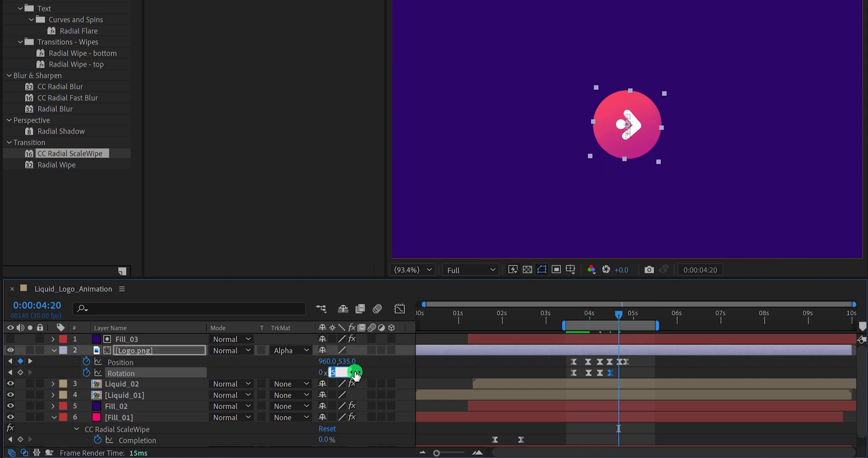
pyautogui.write('-2')
pyautogui.press('Return')
# - Finish the swing with a Rotation of 0° at the last Position keyframe, 0:00:04:25, and preview the result
pyautogui.click(625, 316)
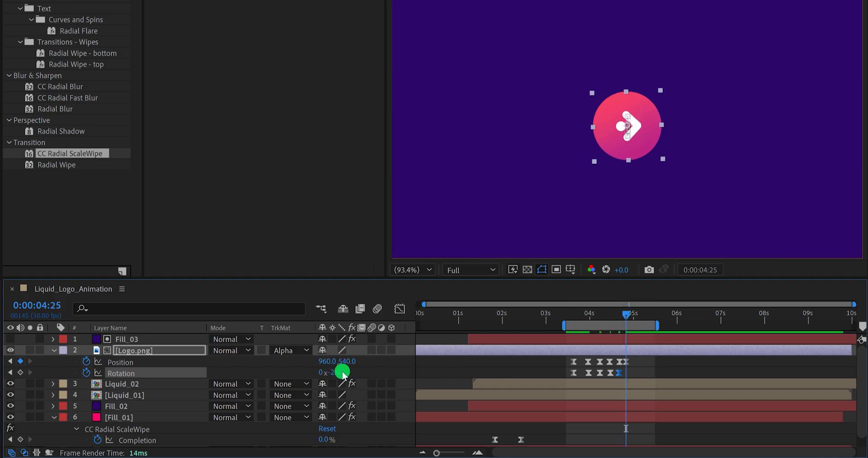
pyautogui.write('0')
pyautogui.click(373, 370)
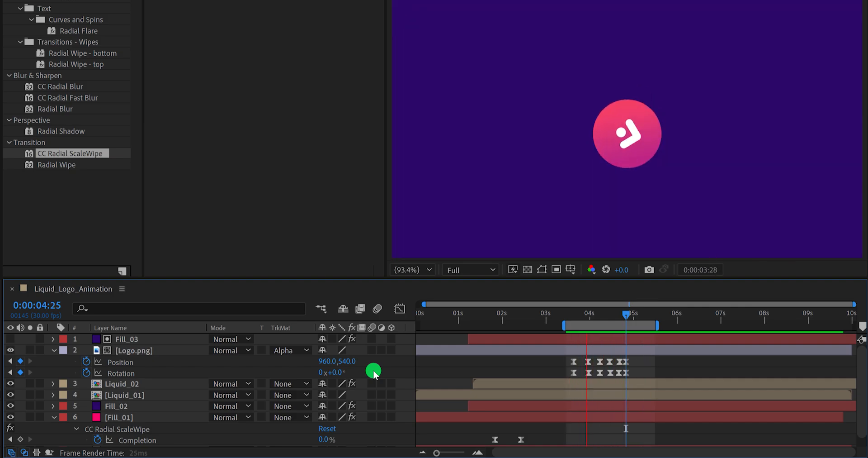
pyautogui.press('space')
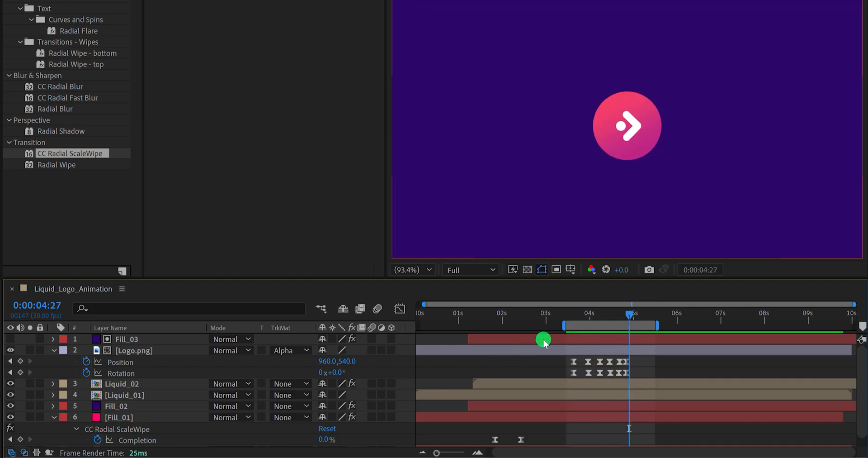
# - Extend the start of the work area back to the beginning of the composition
pyautogui.moveTo(555, 328); pyautogui.dragTo(417, 328)
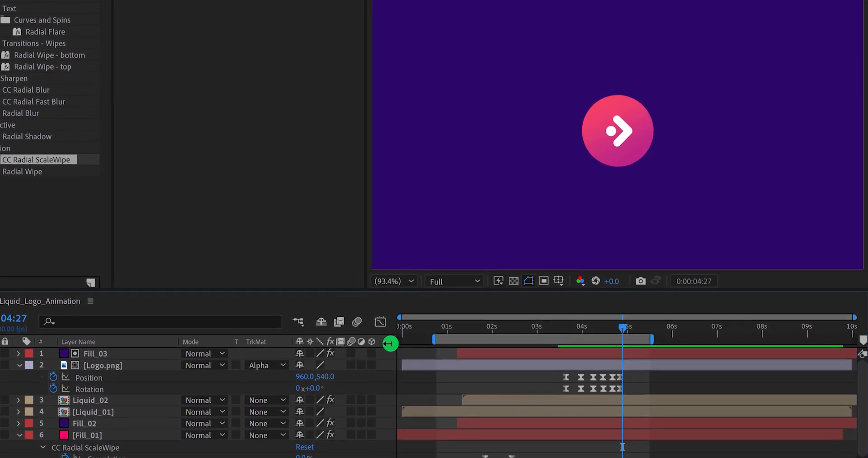